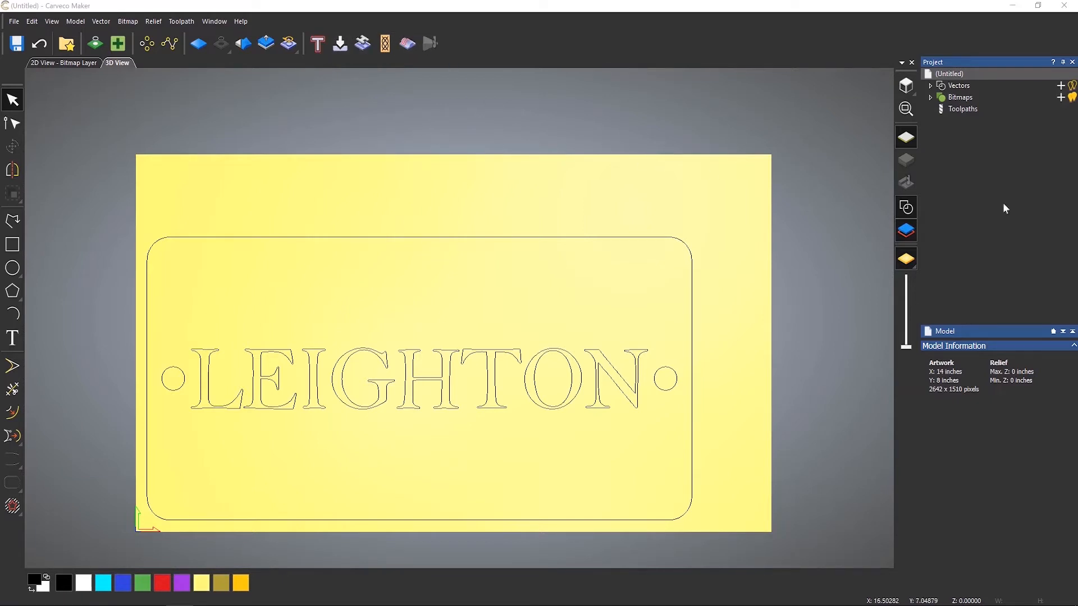
# Select the LEIGHTON text vectors and open the V-Bit Carving toolpath dialog.
pyautogui.click(959, 111)
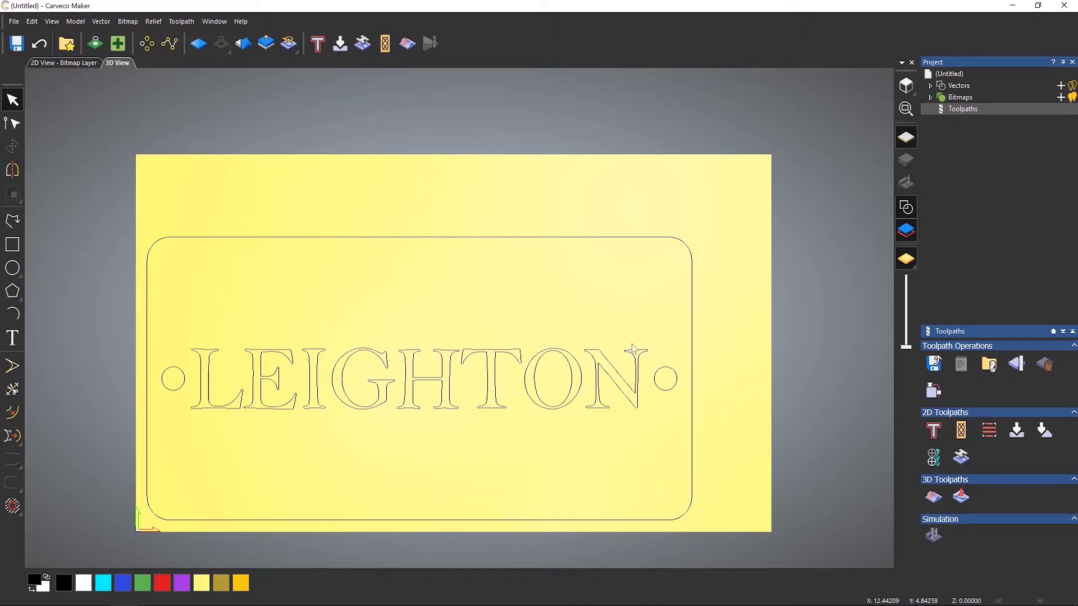
pyautogui.click(492, 368)
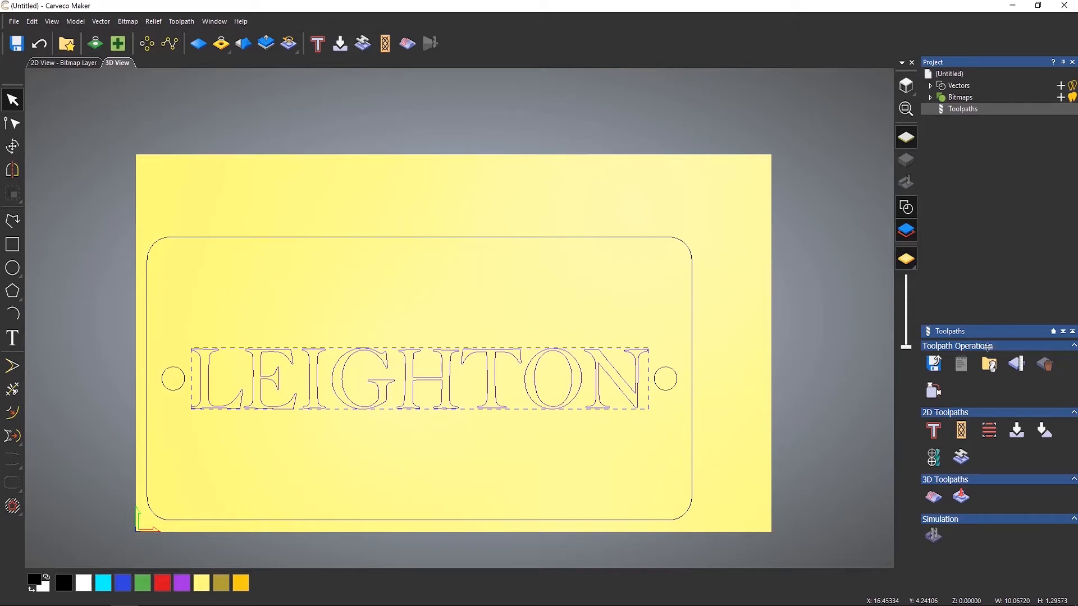
pyautogui.click(1023, 433)
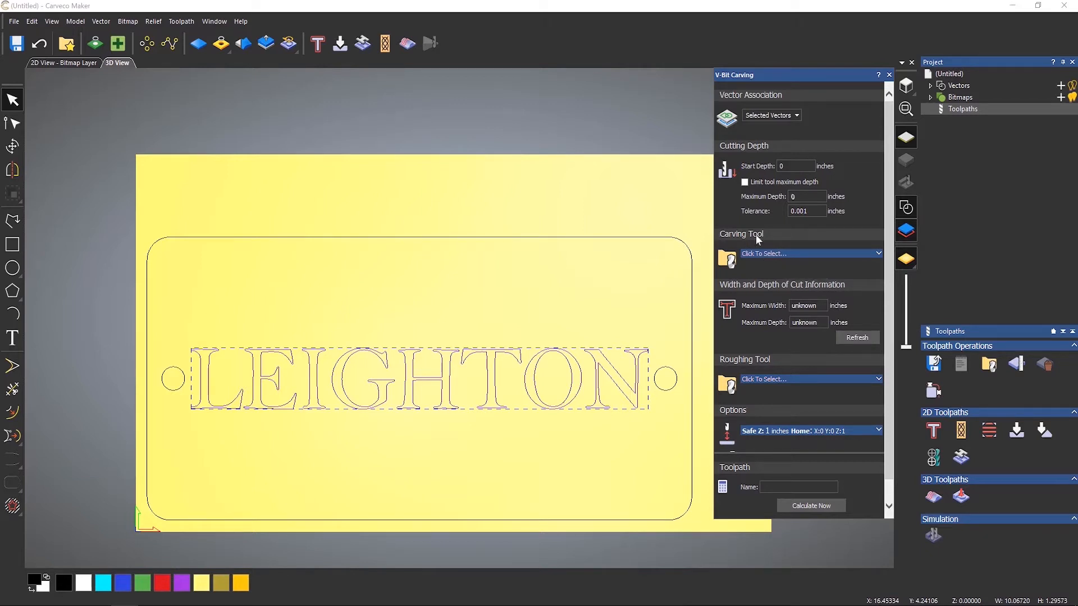
# Choose the V-Bit 1.25 Inch 90 degree carving tool from the Inch Tools V-Carving group of the tool database.
pyautogui.click(785, 257)
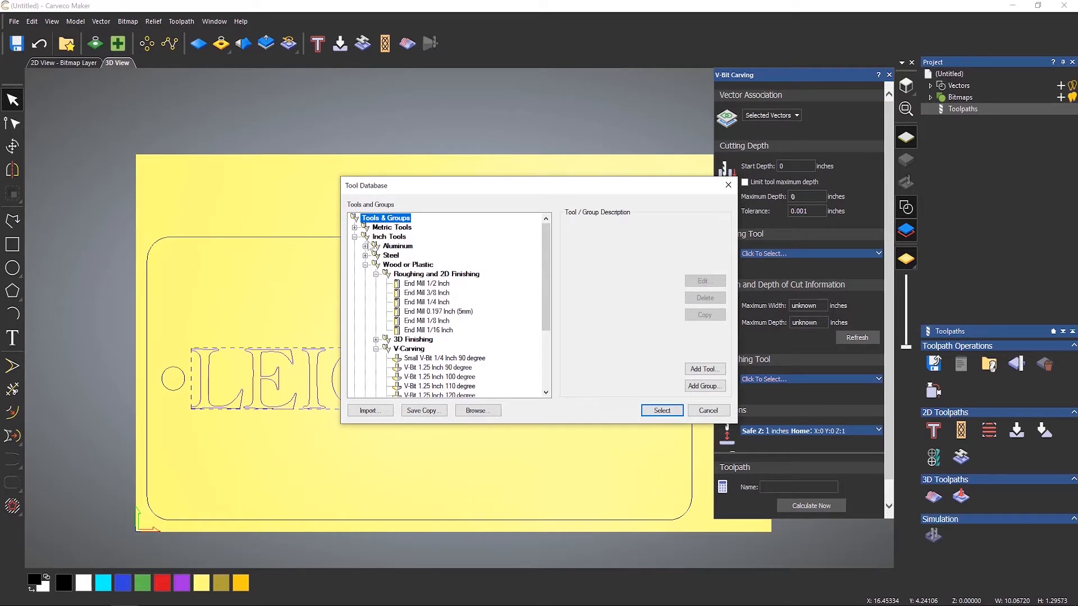
pyautogui.click(355, 237)
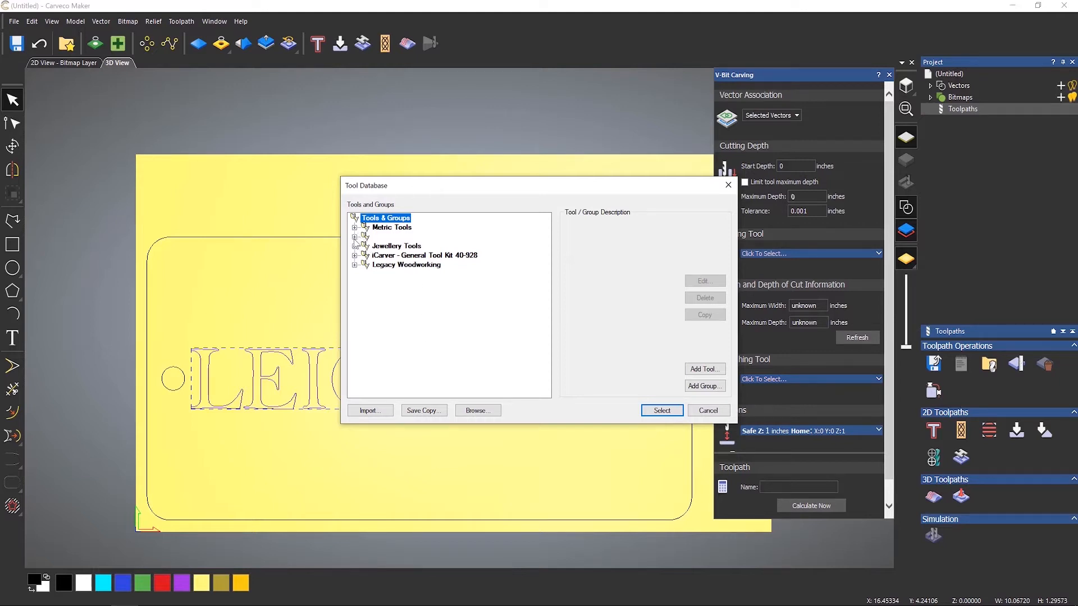
pyautogui.click(354, 237)
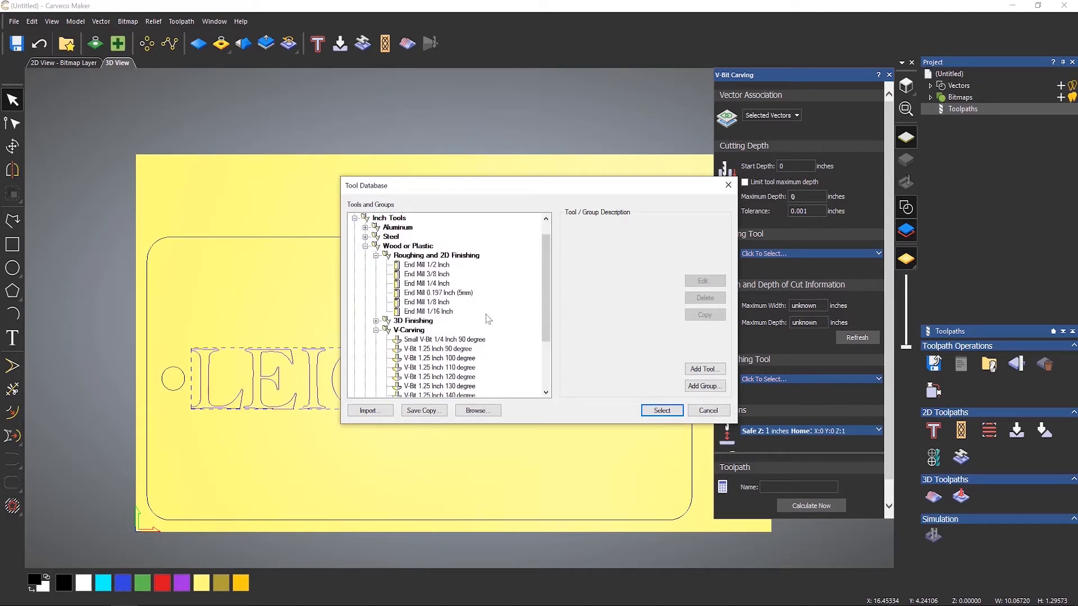
pyautogui.scroll(-2, 488, 319)
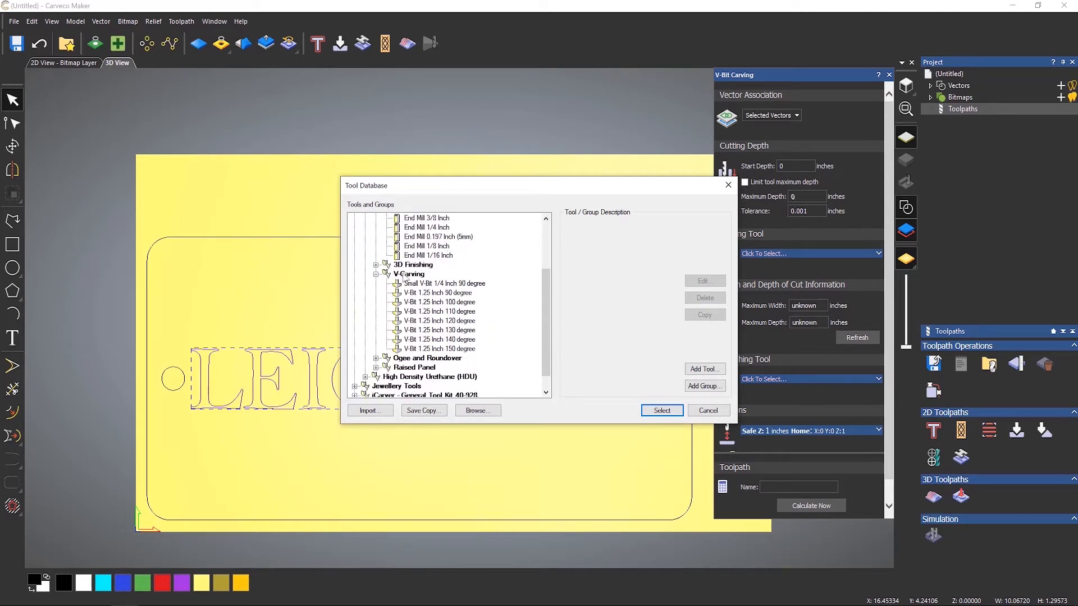
pyautogui.click(437, 292)
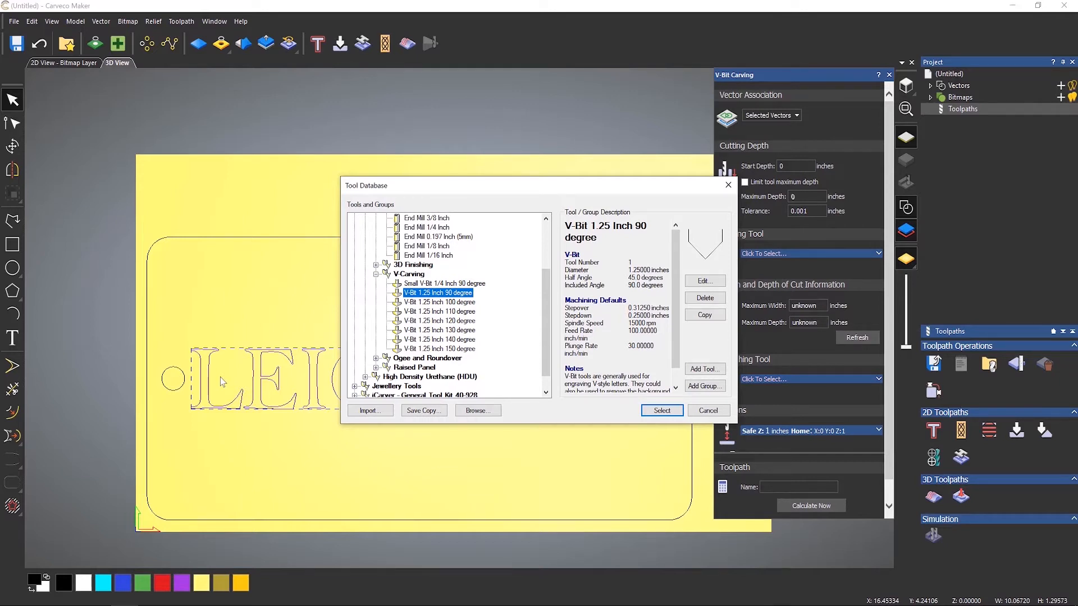
pyautogui.click(663, 412)
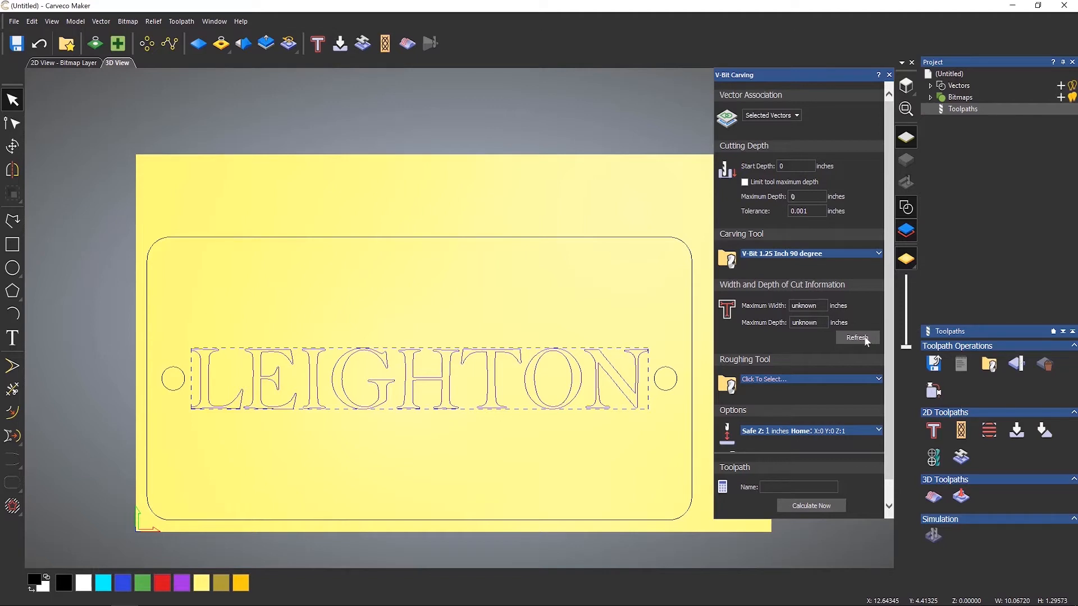
# Select the rounded border vector and refresh the maximum cut width and depth.
pyautogui.click(549, 238)
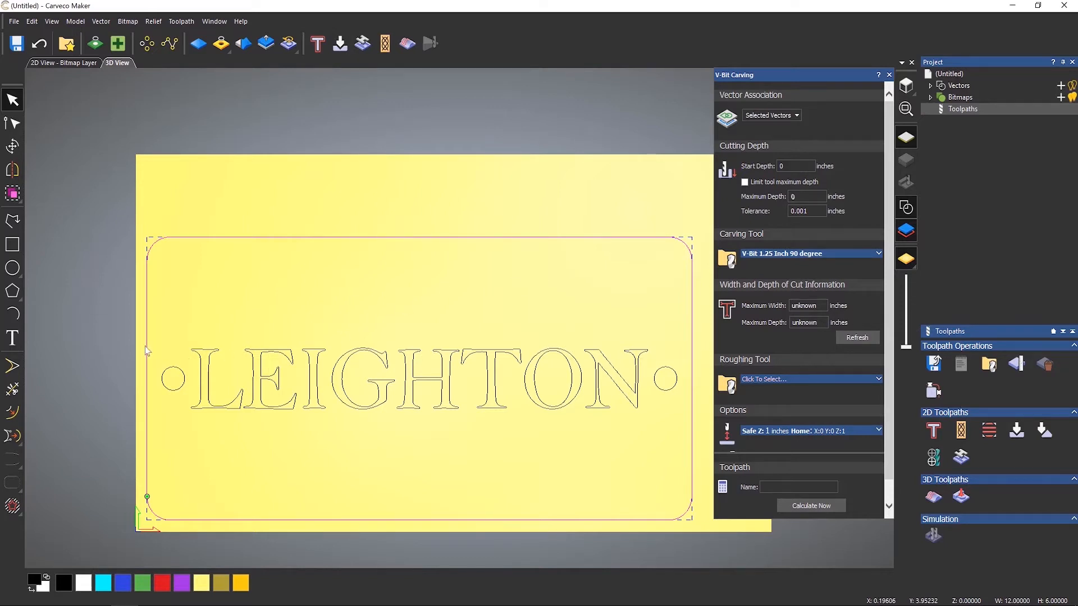
pyautogui.click(865, 341)
# Define the material thickness as 0.75 inches with the Z zero at the top.
pyautogui.scroll(-1, 804, 393)
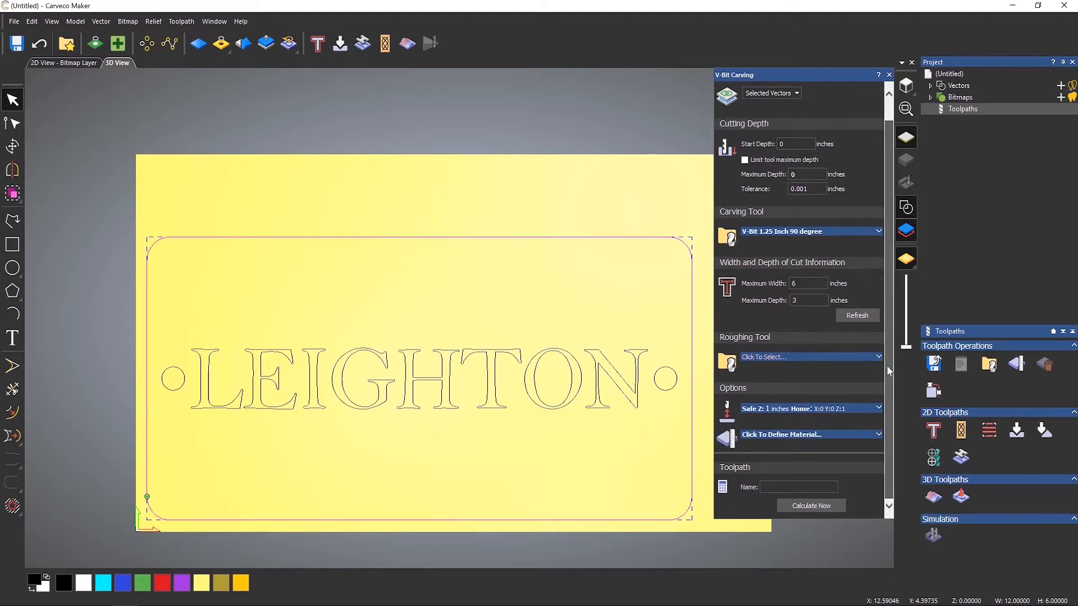
pyautogui.click(774, 437)
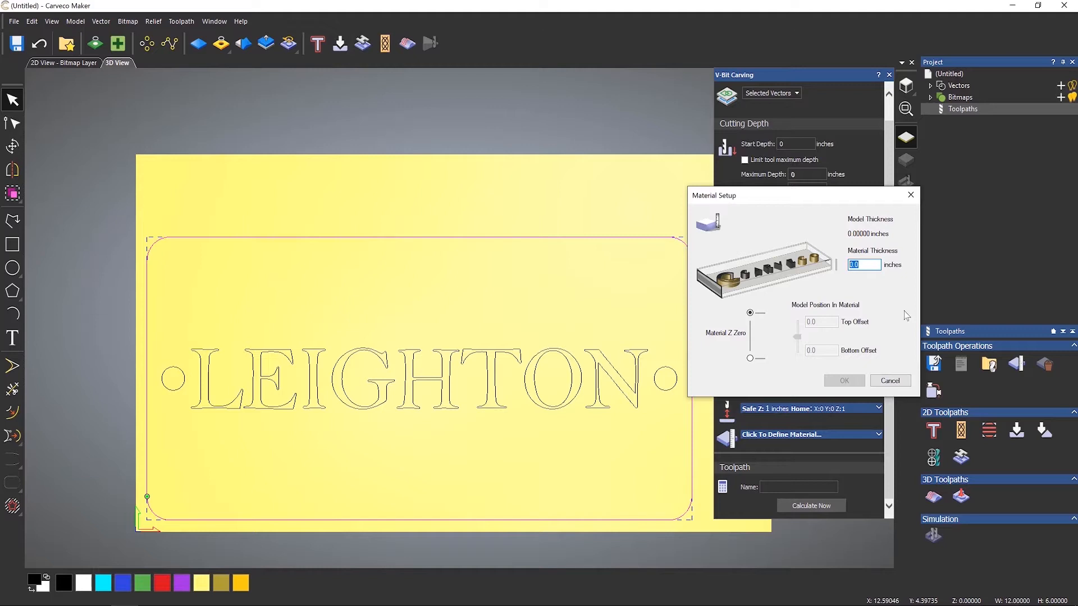
pyautogui.write('0.75')
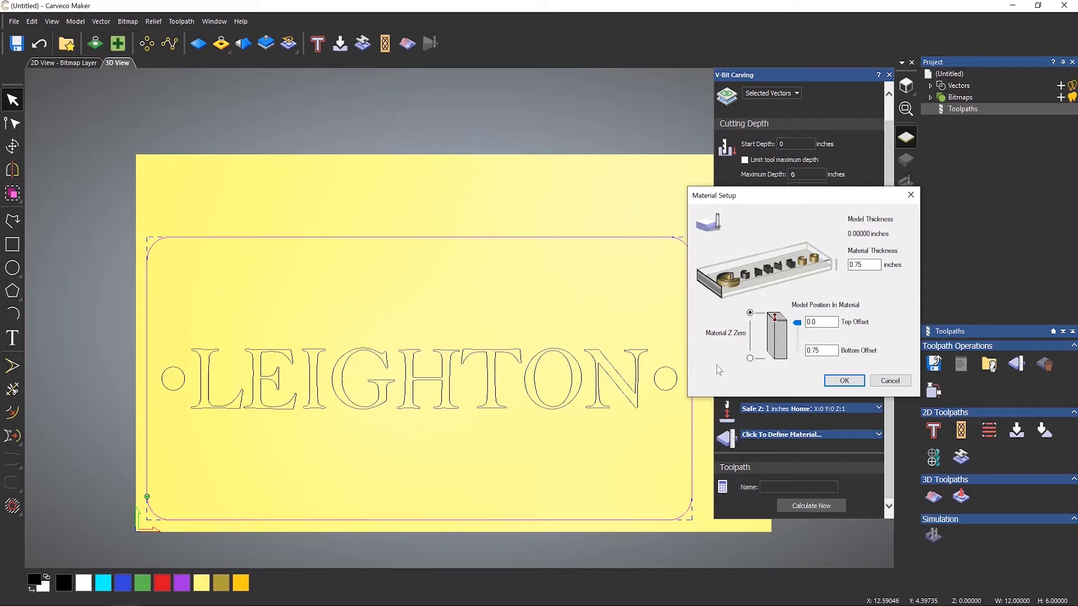
pyautogui.click(843, 380)
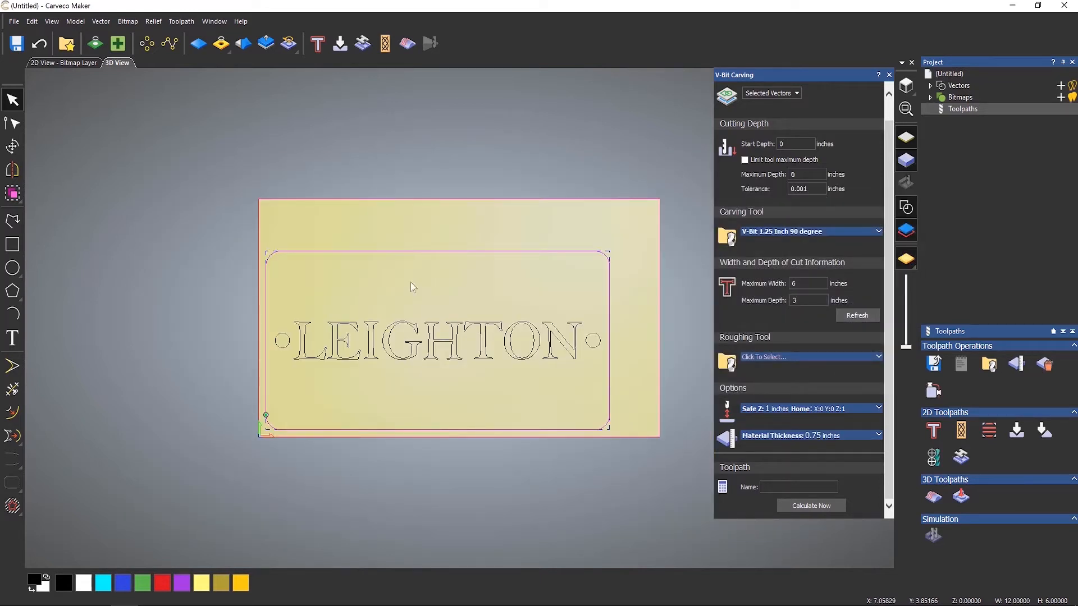
# Try to calculate the V-Bit Carving toolpath and decline to continue the calculation.
pyautogui.moveTo(497, 399); pyautogui.dragTo(602, 212)
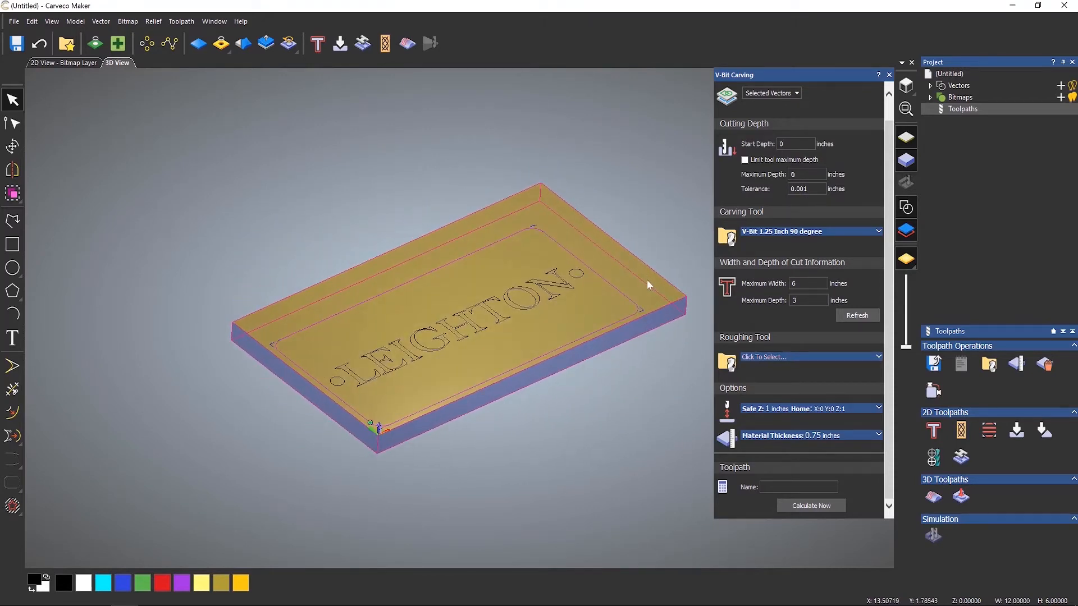
pyautogui.scroll(1, 646, 279)
pyautogui.scroll(1, 646, 279)
pyautogui.scroll(-1, 647, 280)
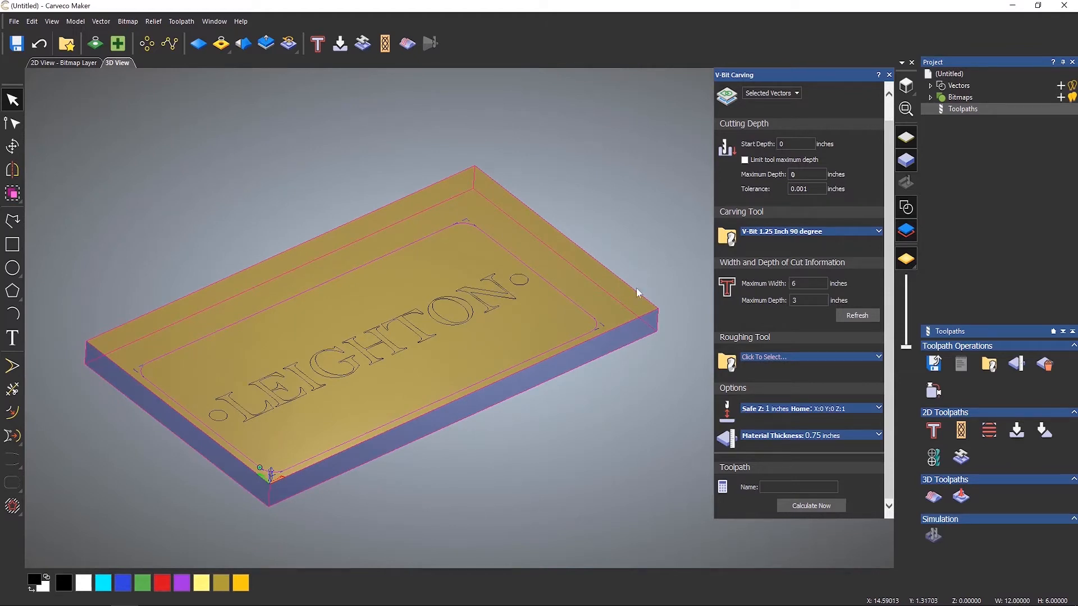
pyautogui.click(812, 505)
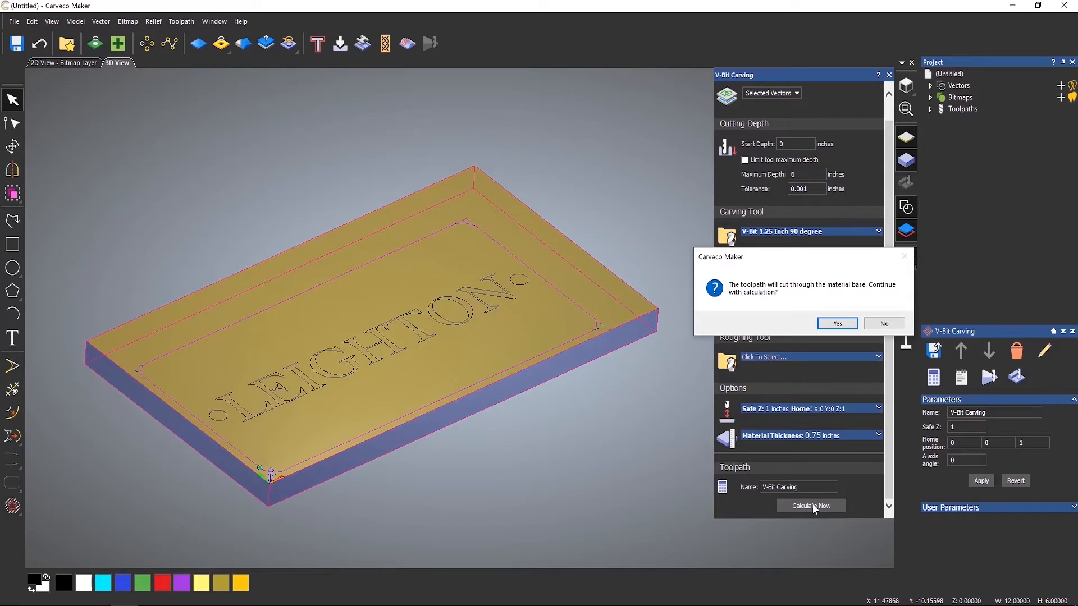
pyautogui.moveTo(829, 260); pyautogui.dragTo(511, 263)
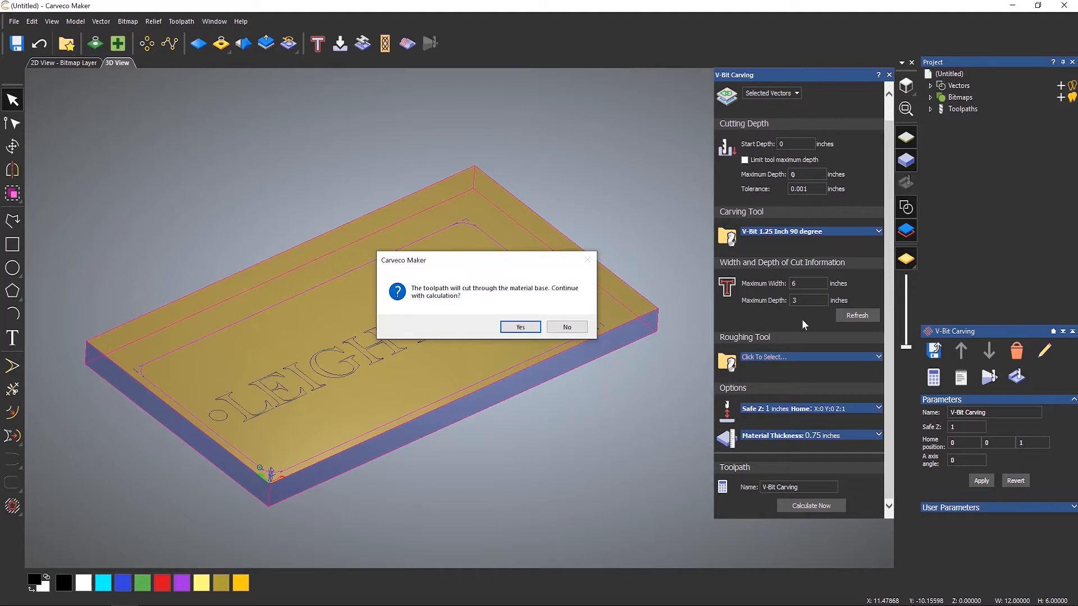
pyautogui.click(566, 327)
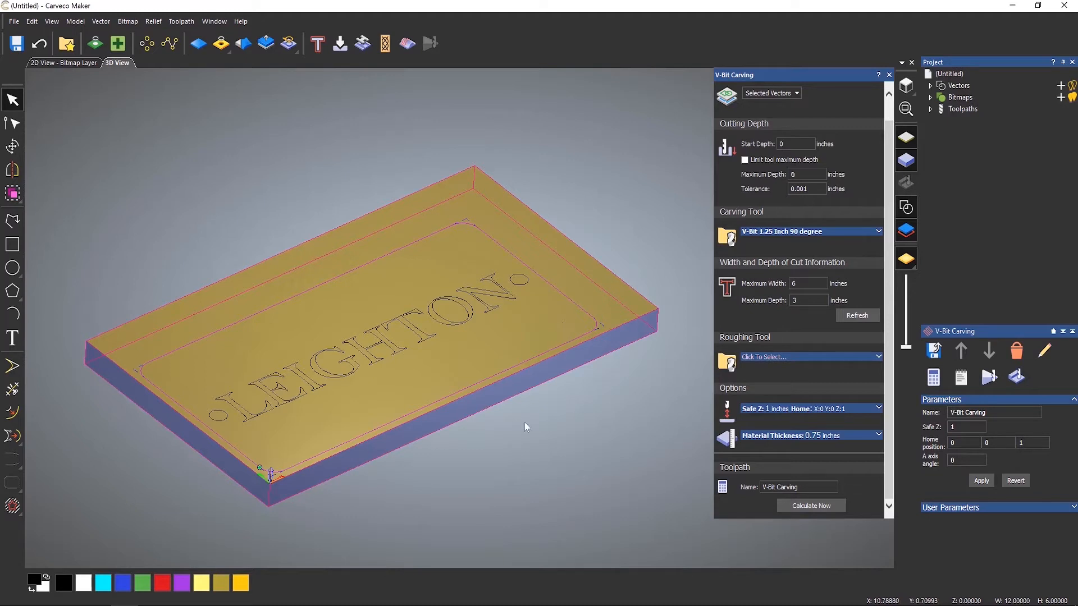
# Reselect the LEIGHTON text and refresh the cut width and depth information, dismissing the error.
pyautogui.click(505, 302)
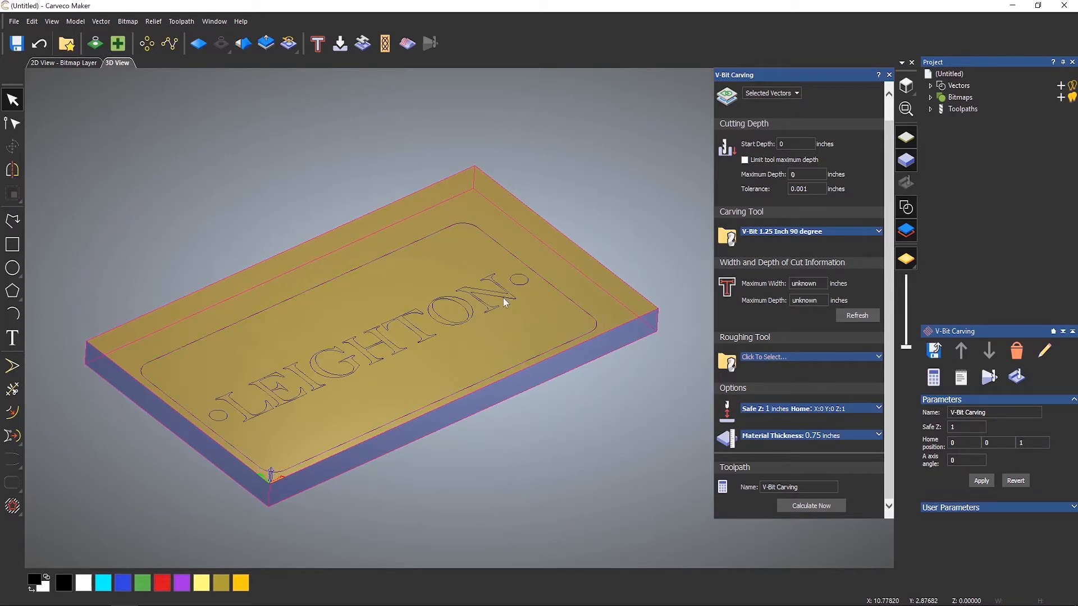
pyautogui.click(851, 317)
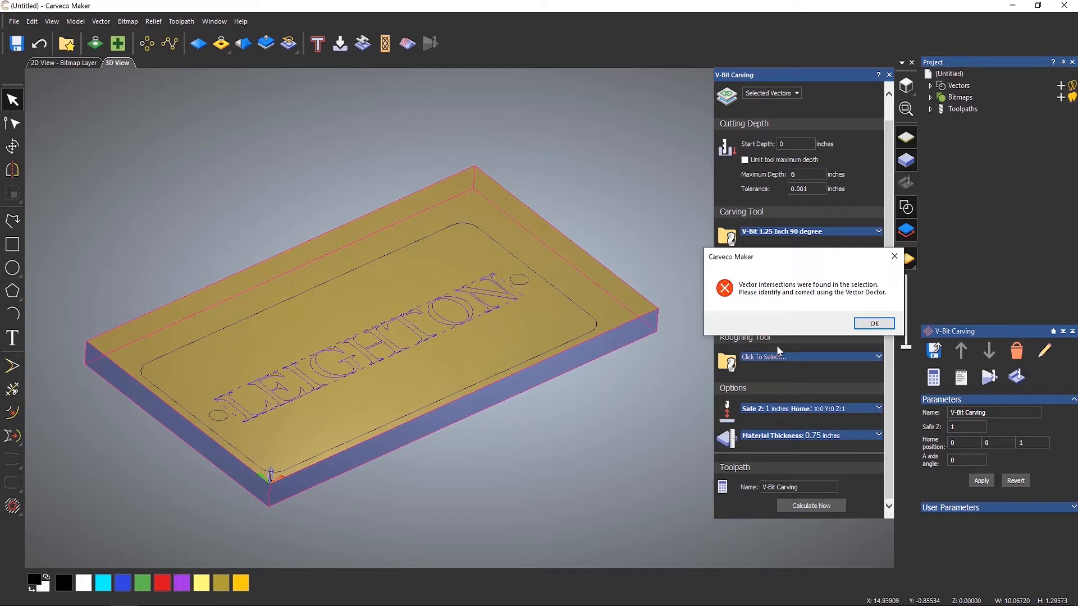
pyautogui.click(875, 323)
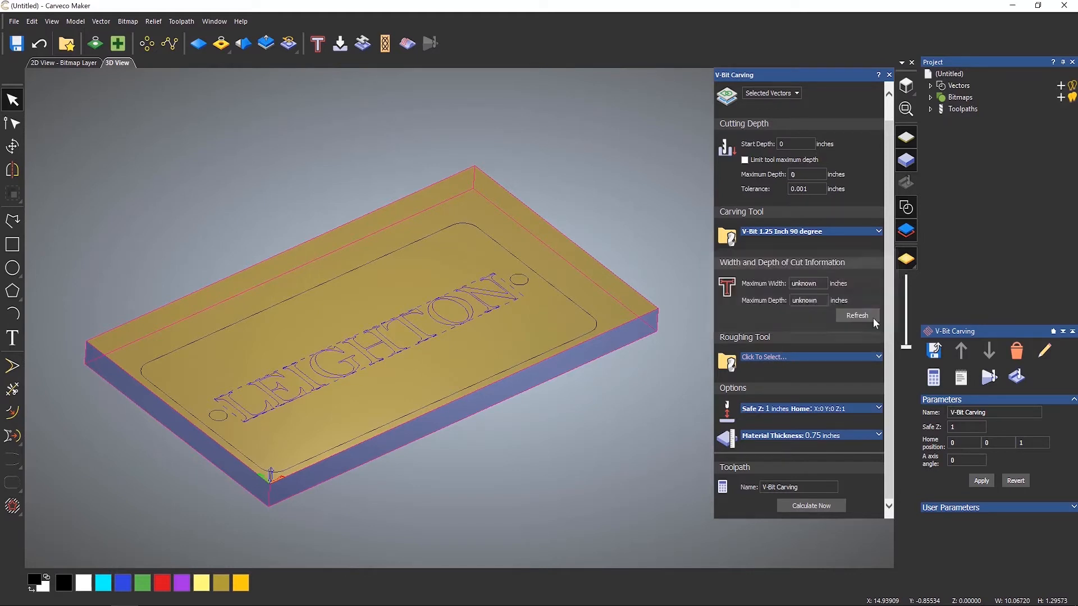
# Switch to the top view and close the V-Bit Carving panel.
pyautogui.click(907, 89)
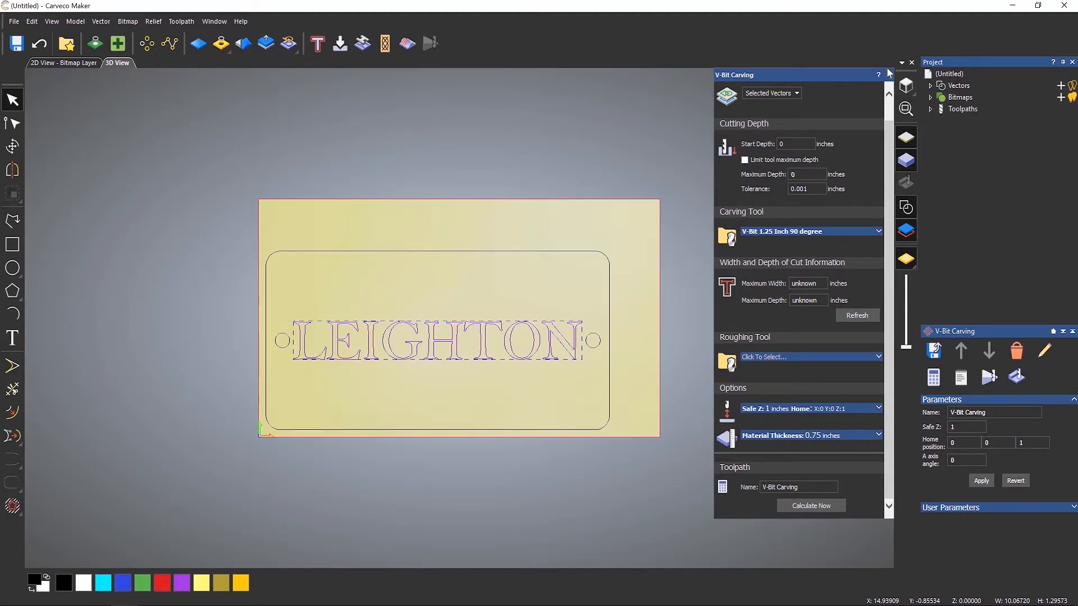
pyautogui.click(888, 72)
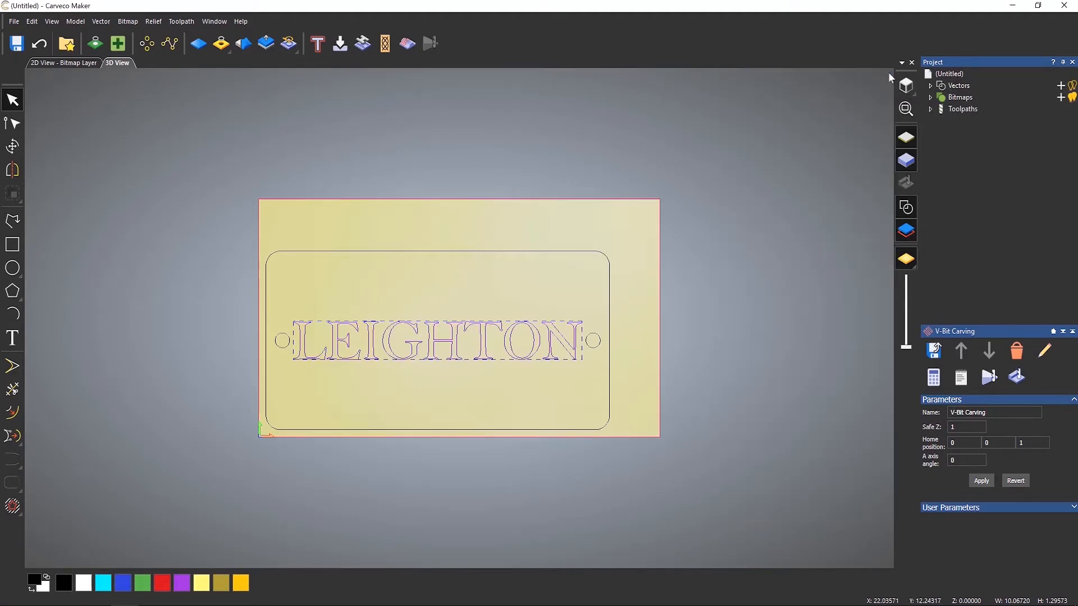
# Zoom and pan along the LEIGHTON letter outlines to inspect them, then fit the model in the view.
pyautogui.scroll(5, 455, 347)
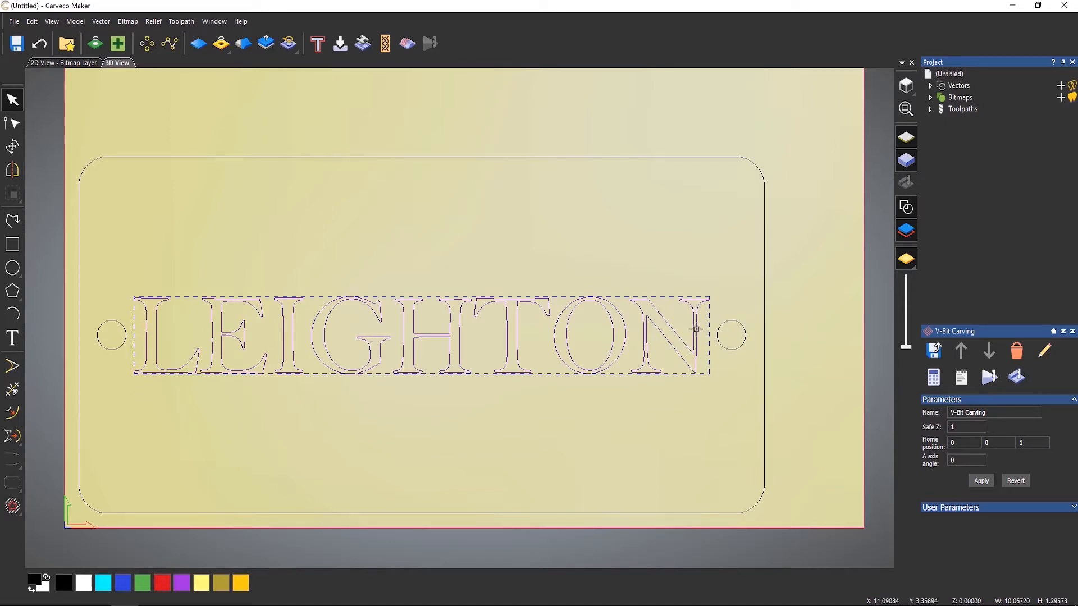
pyautogui.scroll(6, 135, 373)
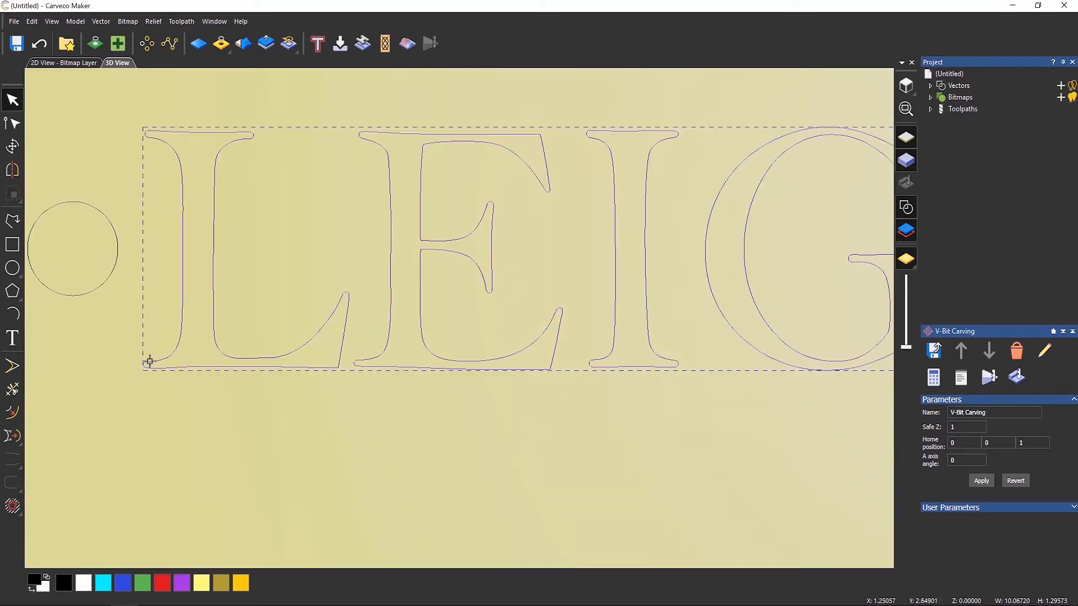
pyautogui.scroll(5, 151, 362)
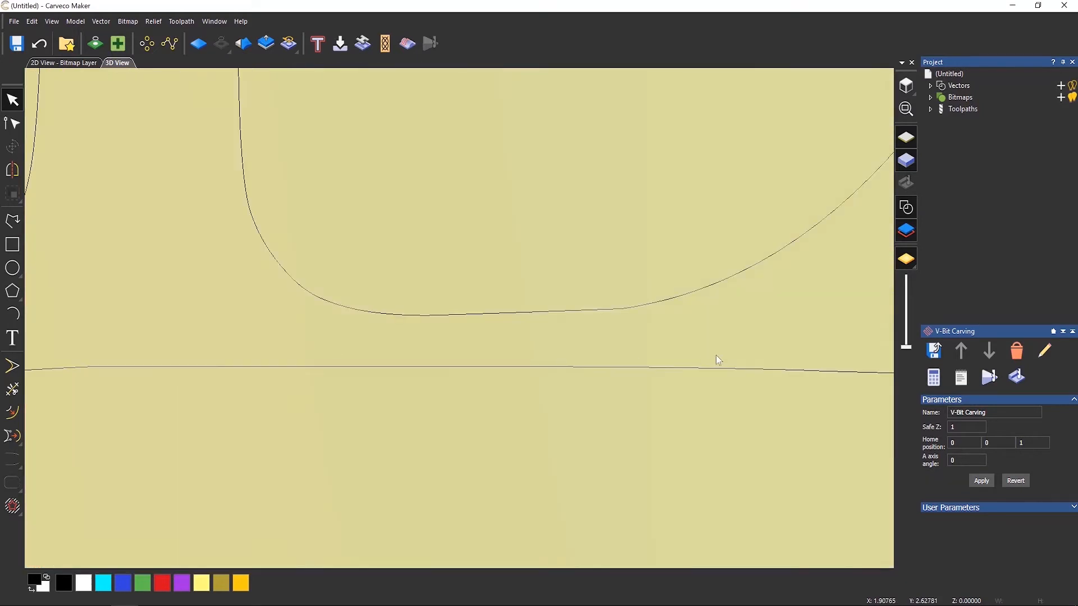
pyautogui.moveTo(709, 360); pyautogui.dragTo(161, 390)
pyautogui.click(702, 345)
pyautogui.moveTo(703, 345); pyautogui.dragTo(157, 376, button='middle')
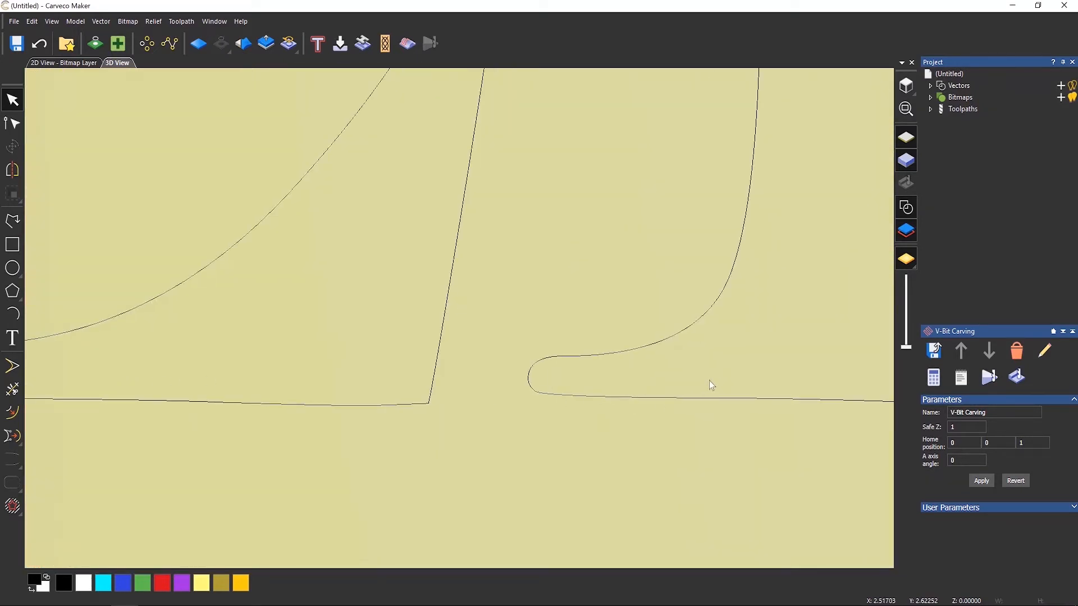
pyautogui.moveTo(709, 381); pyautogui.dragTo(55, 403, button='middle')
pyautogui.moveTo(532, 393); pyautogui.dragTo(3, 375, button='middle')
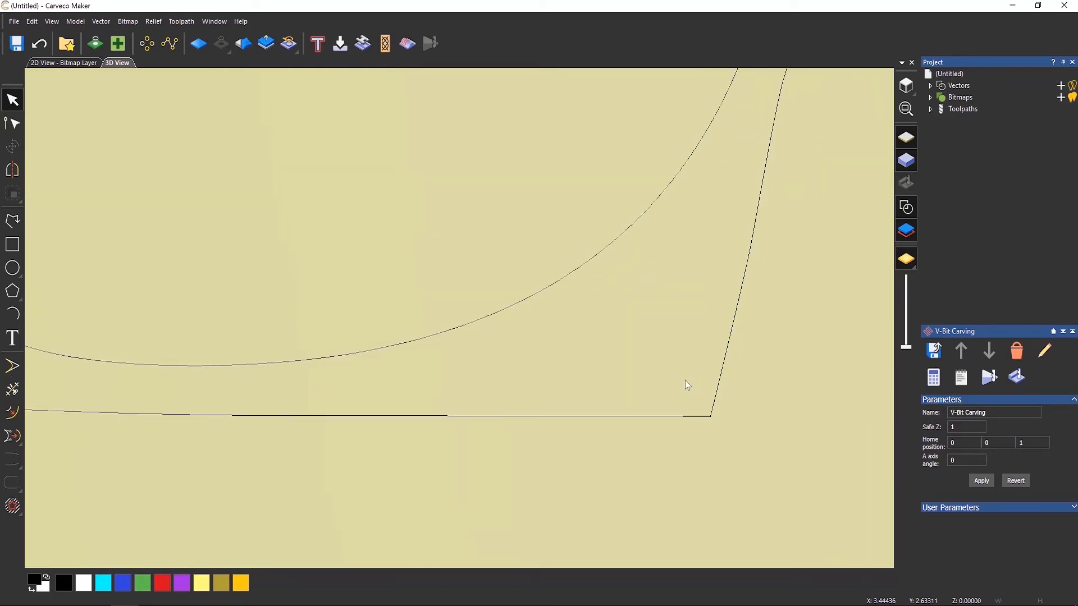
pyautogui.moveTo(689, 379); pyautogui.dragTo(316, 415, button='middle')
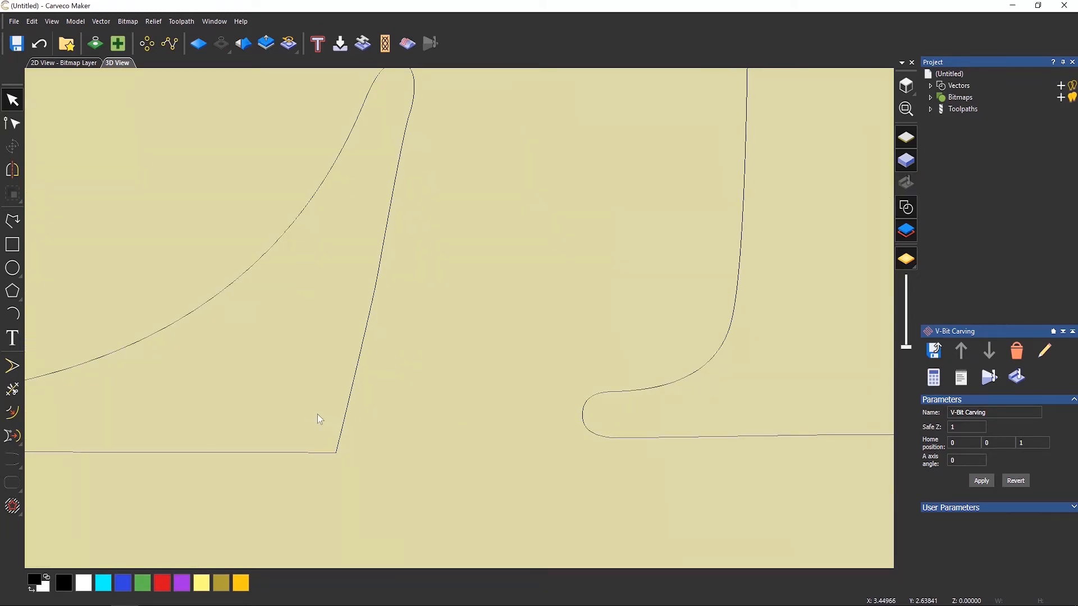
pyautogui.click(909, 94)
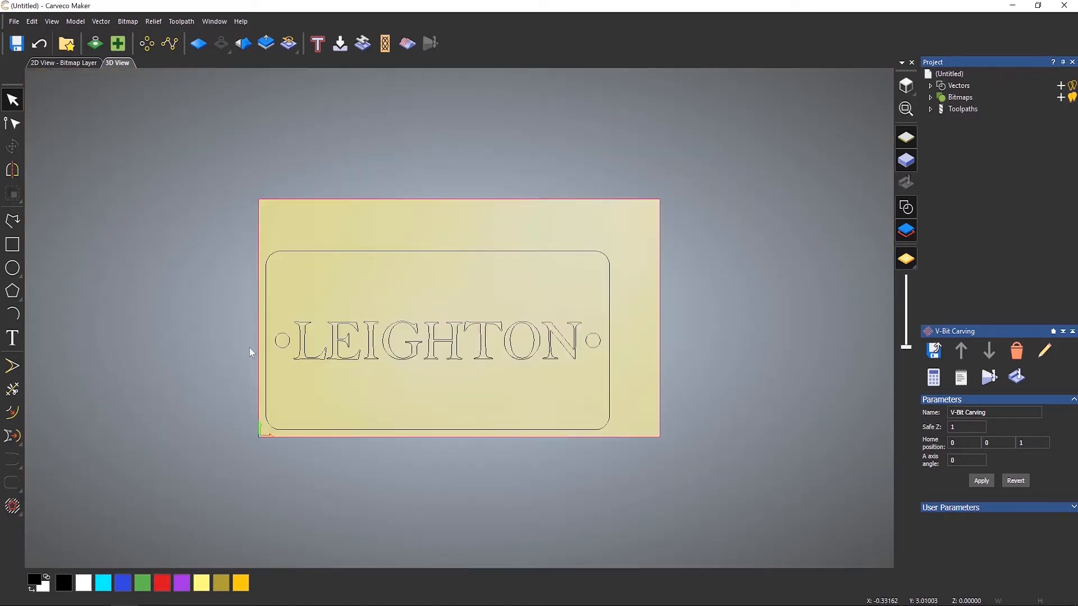
# Select the text and run Vector Doctor to identify coincident points and vector intersections.
pyautogui.scroll(2, 263, 350)
pyautogui.scroll(2, 483, 340)
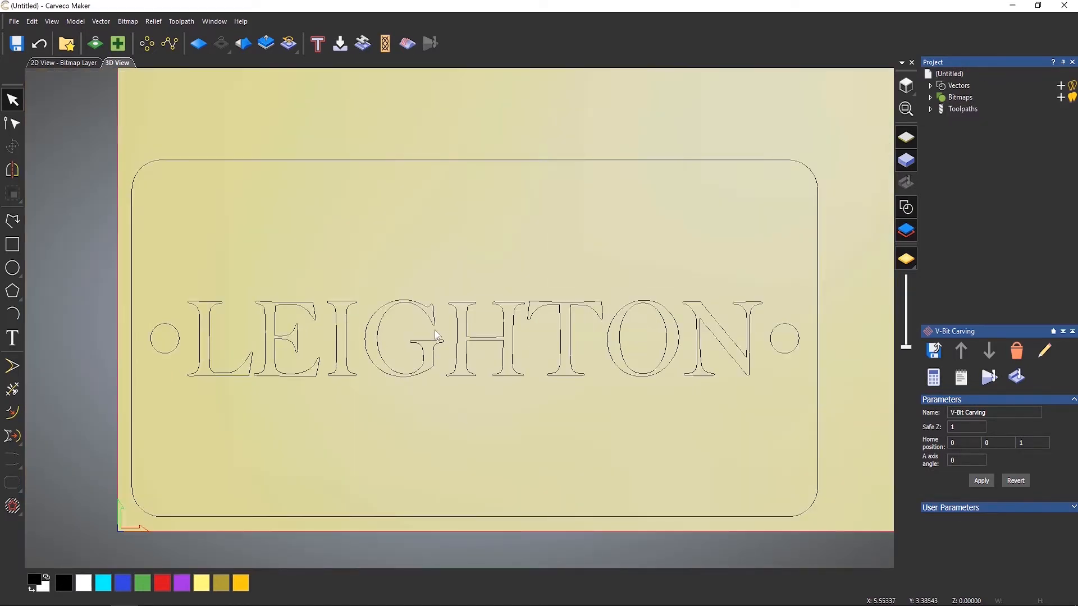
pyautogui.click(482, 339)
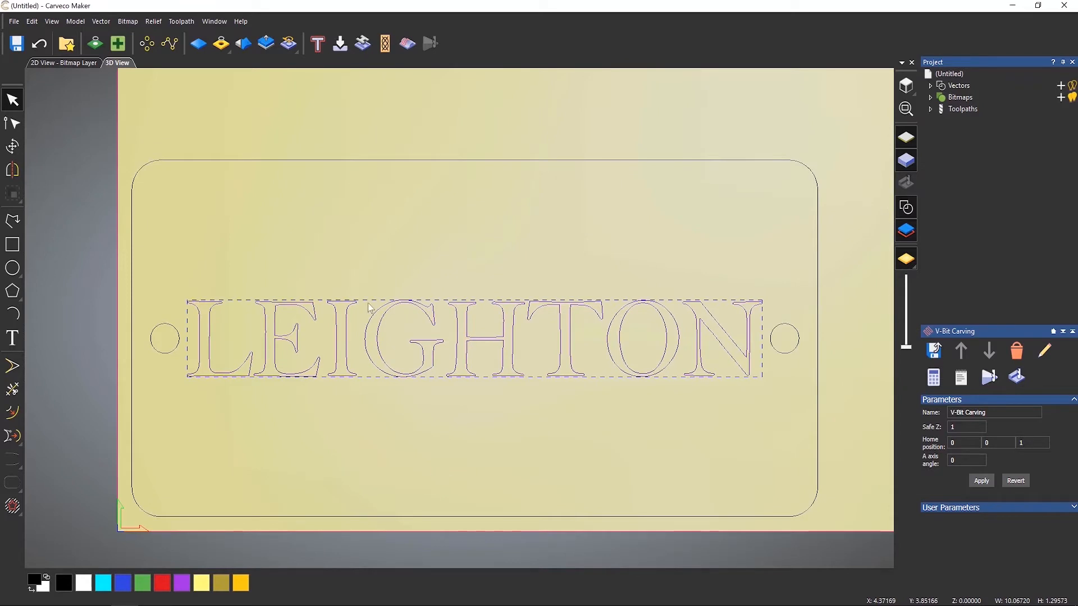
pyautogui.click(115, 53)
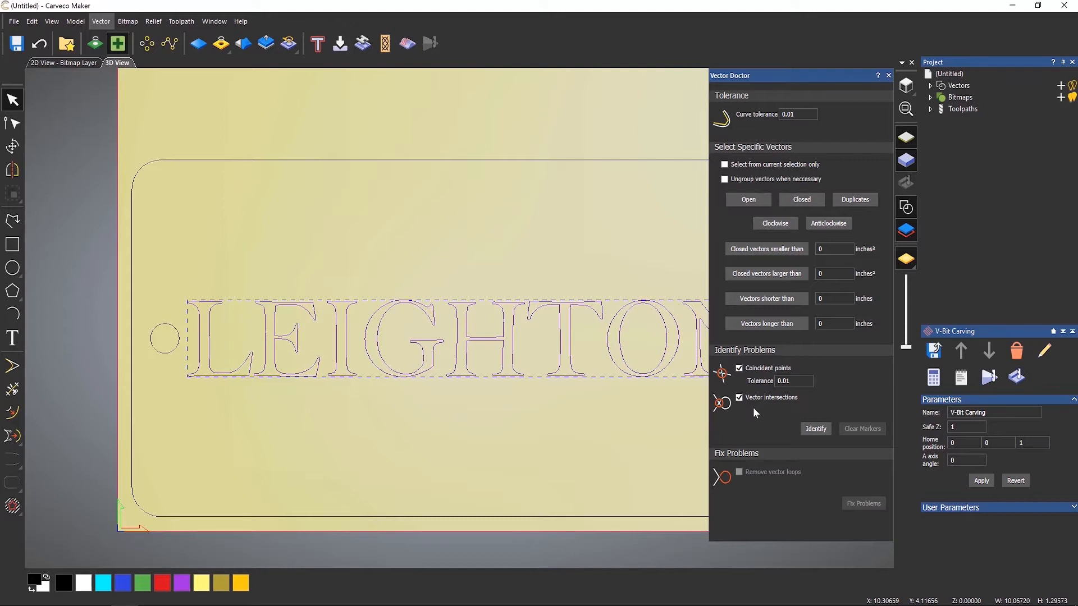
pyautogui.click(825, 432)
pyautogui.click(522, 412)
pyautogui.moveTo(522, 413); pyautogui.dragTo(404, 414, button='middle')
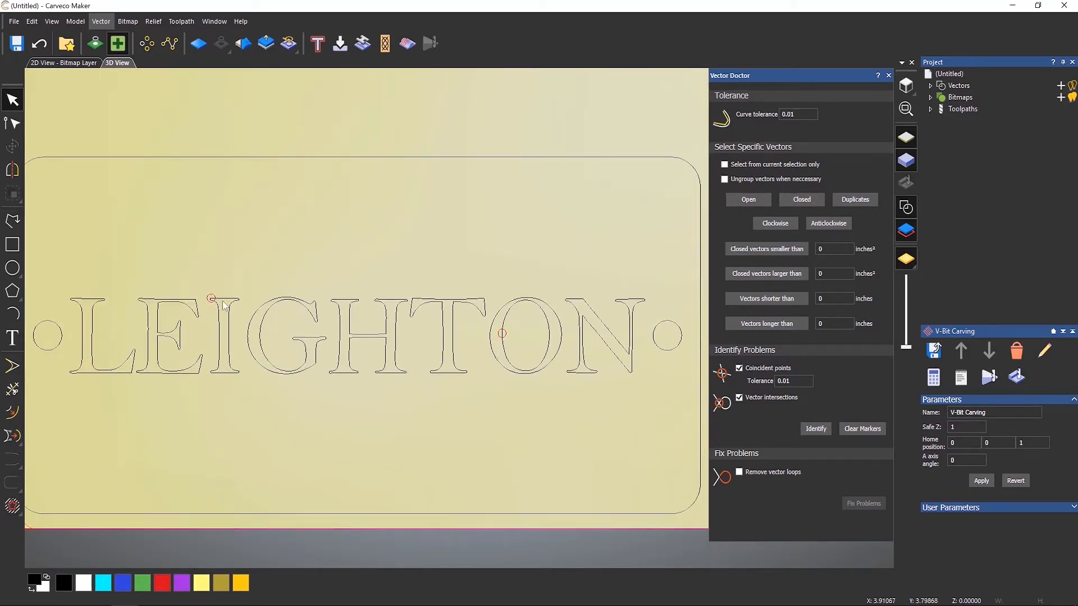
# Zoom in on the intersection marker on the letter O and inspect the overlapping outlines there.
pyautogui.click(496, 352)
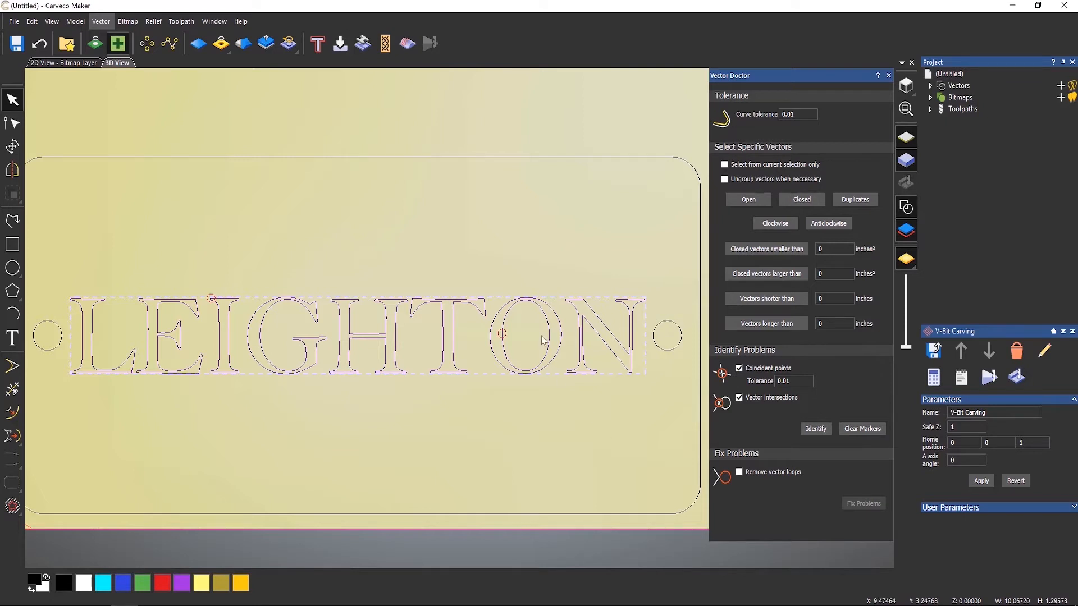
pyautogui.scroll(5, 498, 337)
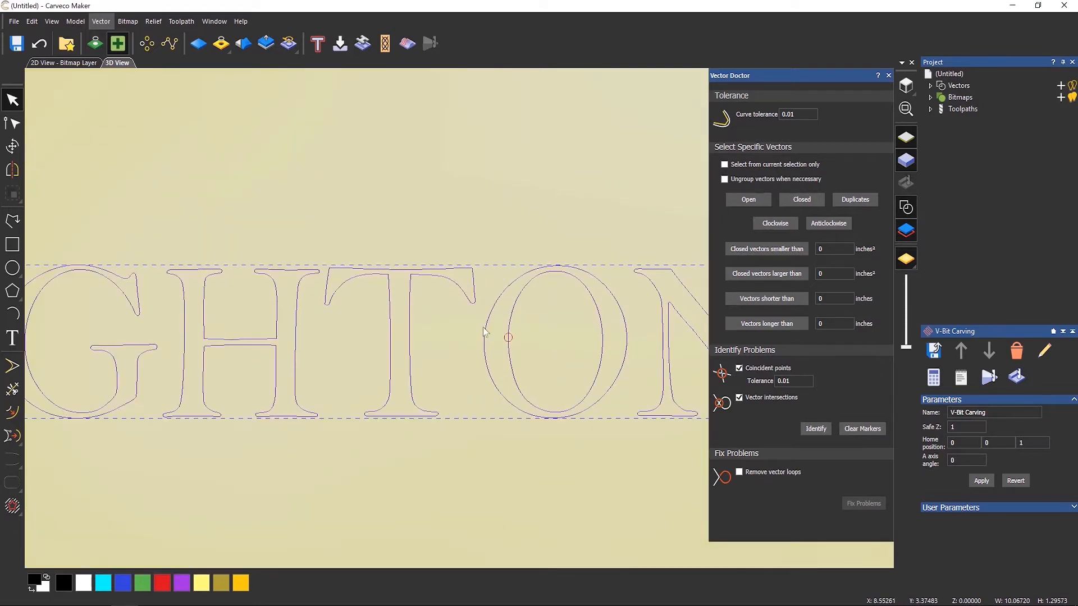
pyautogui.scroll(5, 522, 348)
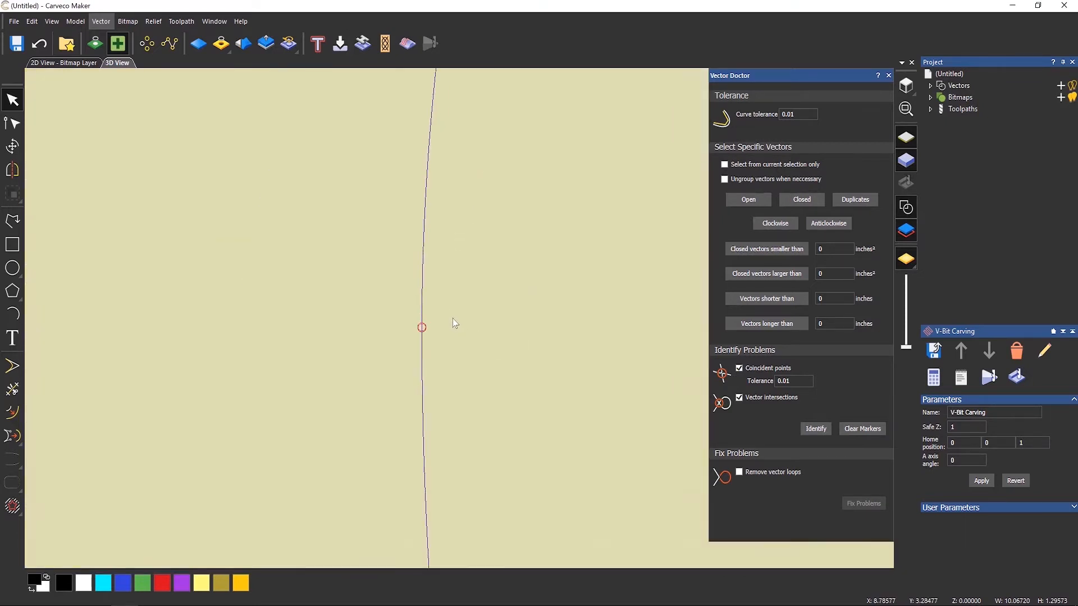
pyautogui.scroll(4, 403, 337)
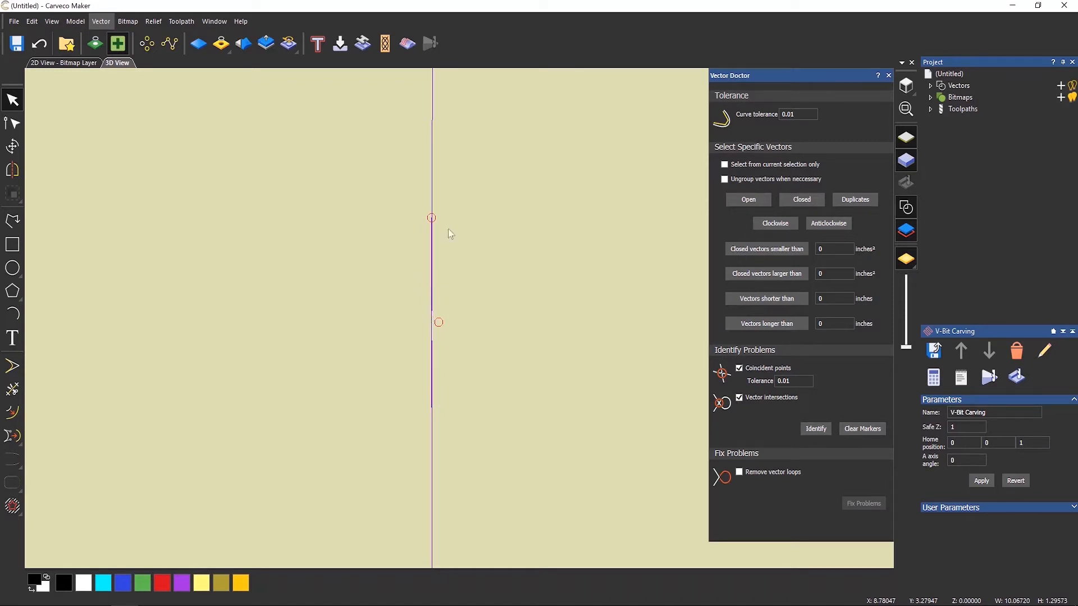
pyautogui.scroll(2, 431, 230)
pyautogui.scroll(-1, 430, 245)
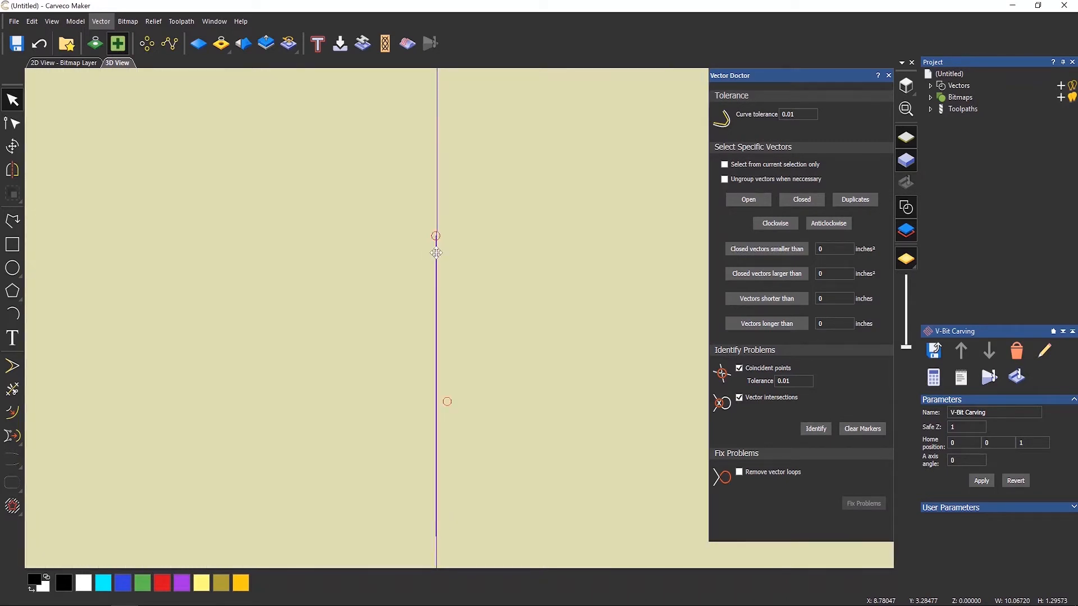
pyautogui.scroll(1, 435, 251)
pyautogui.scroll(-1, 443, 303)
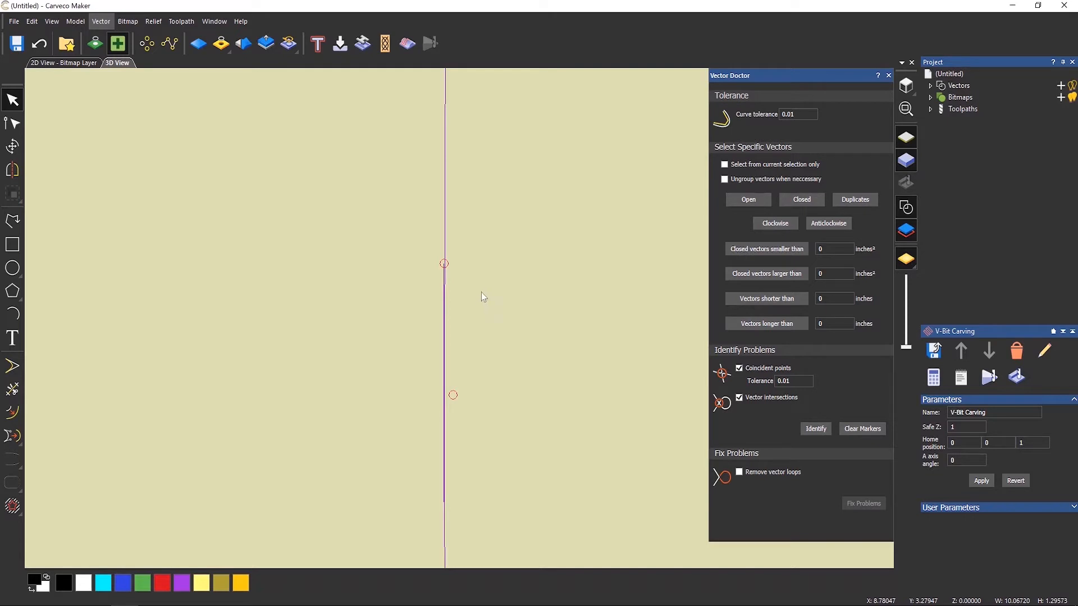
pyautogui.scroll(-5, 480, 303)
pyautogui.scroll(-6, 504, 325)
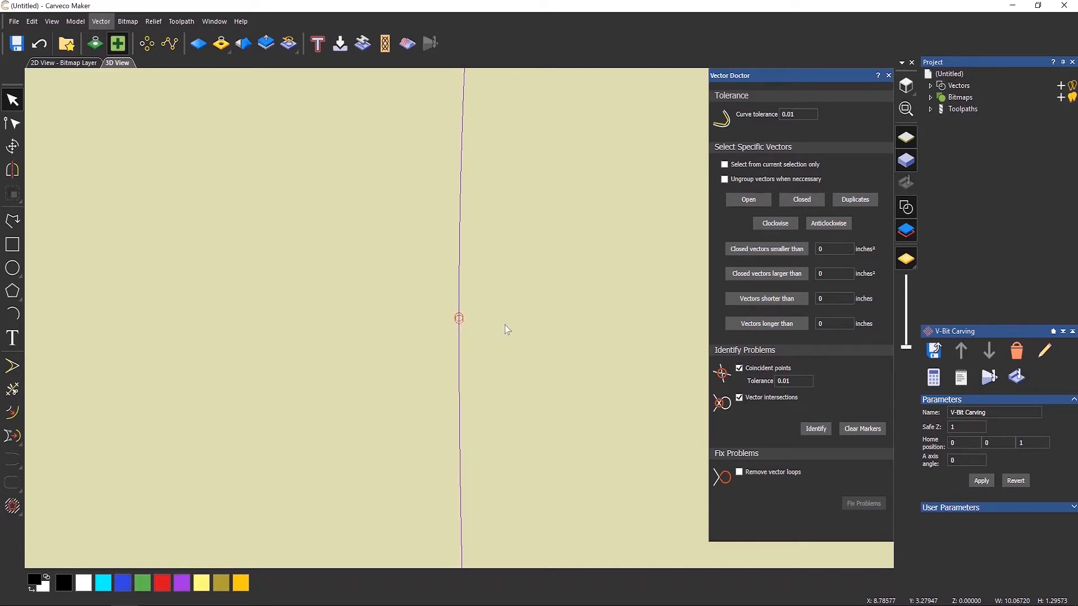
pyautogui.click(533, 318)
pyautogui.moveTo(533, 317); pyautogui.dragTo(374, 321, button='middle')
pyautogui.click(317, 246)
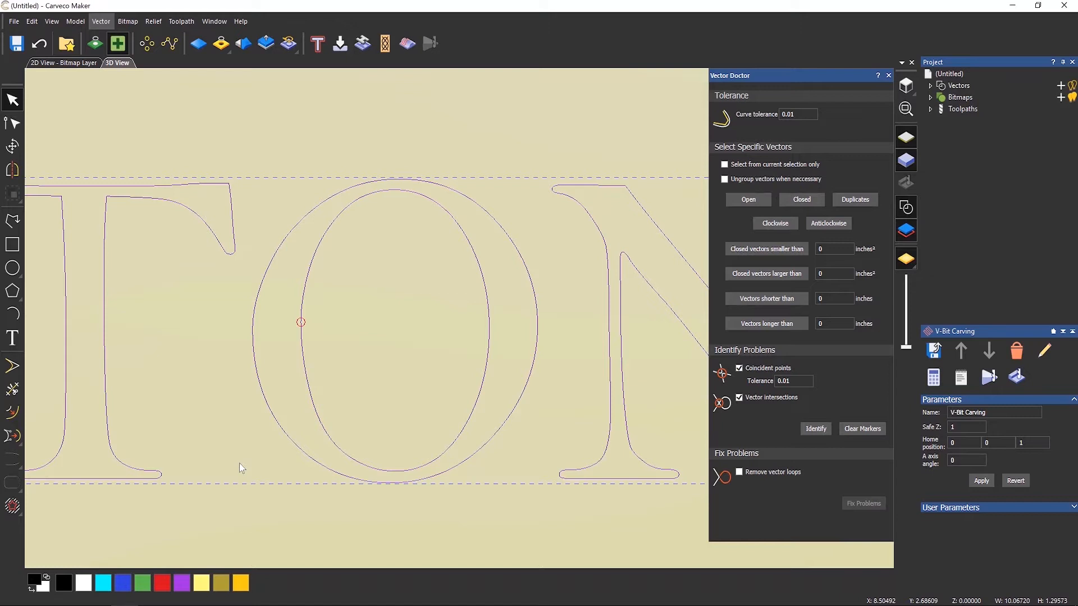
# Ungroup all the LEIGHTON text vectors into individual vectors.
pyautogui.rightClick(310, 271)
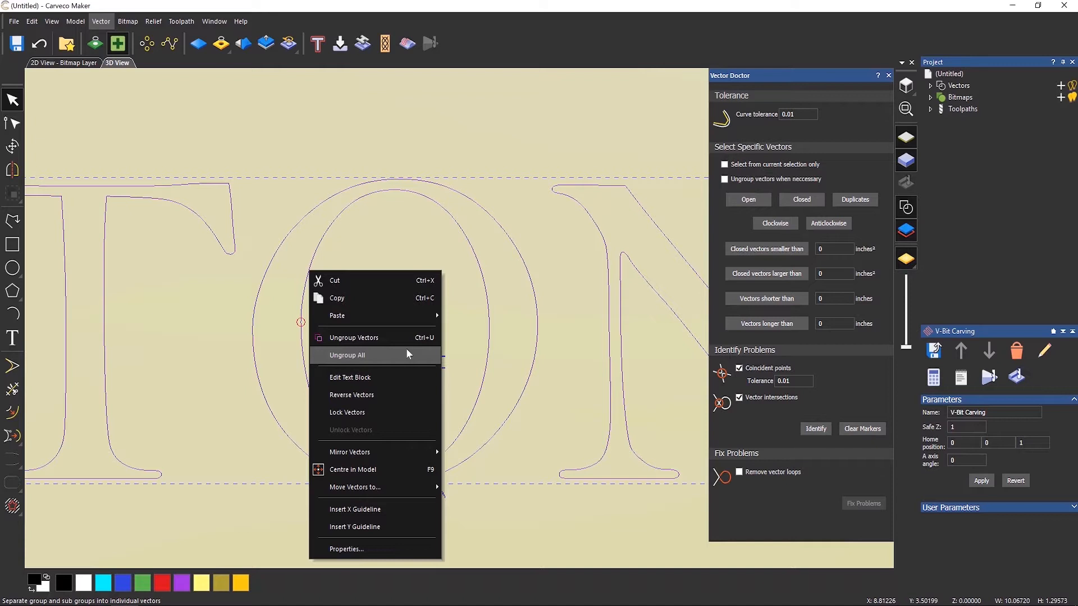
pyautogui.click(346, 357)
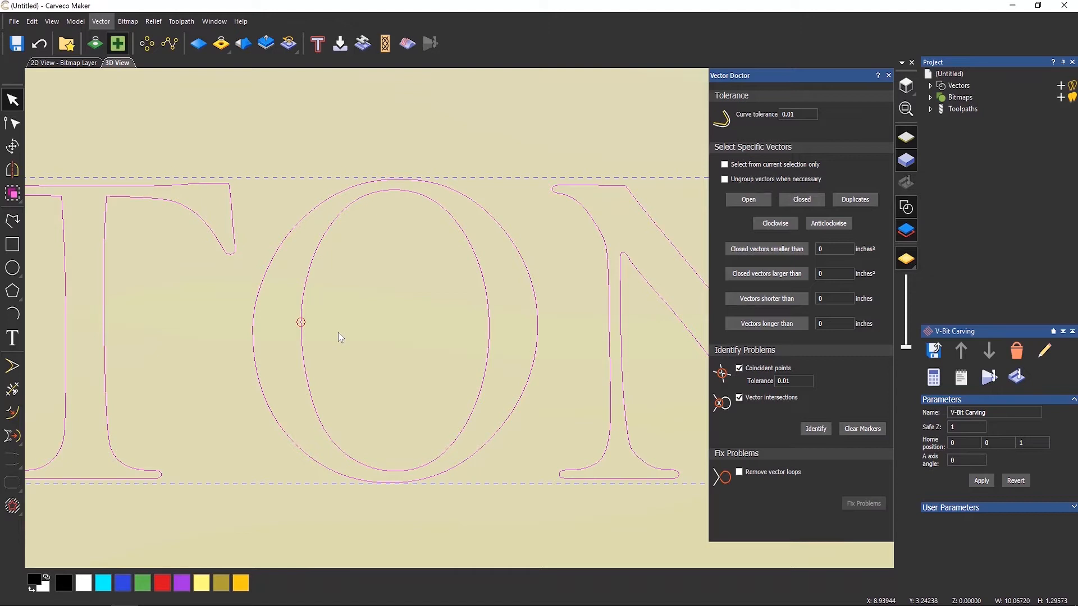
pyautogui.click(338, 333)
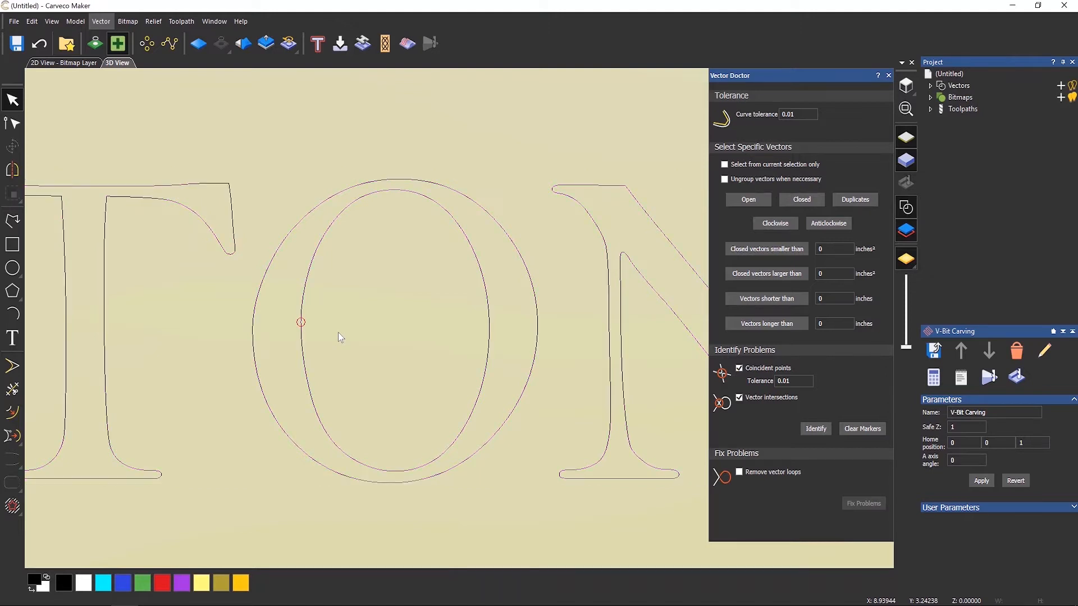
# Select the inner outline of the O in node editing and cut it at the node above the intersection.
pyautogui.click(311, 268)
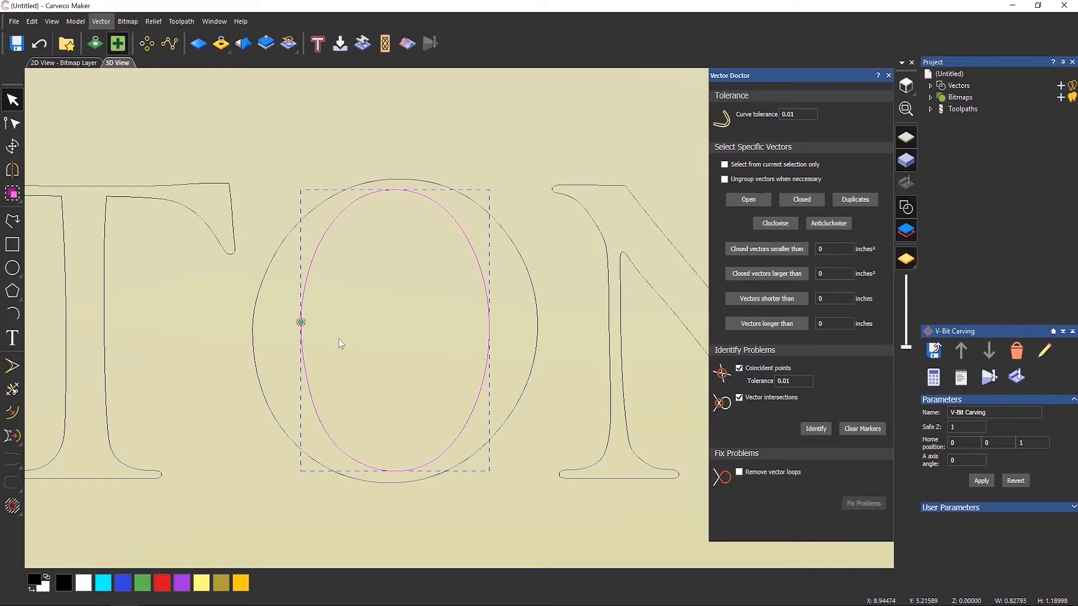
pyautogui.scroll(3, 320, 328)
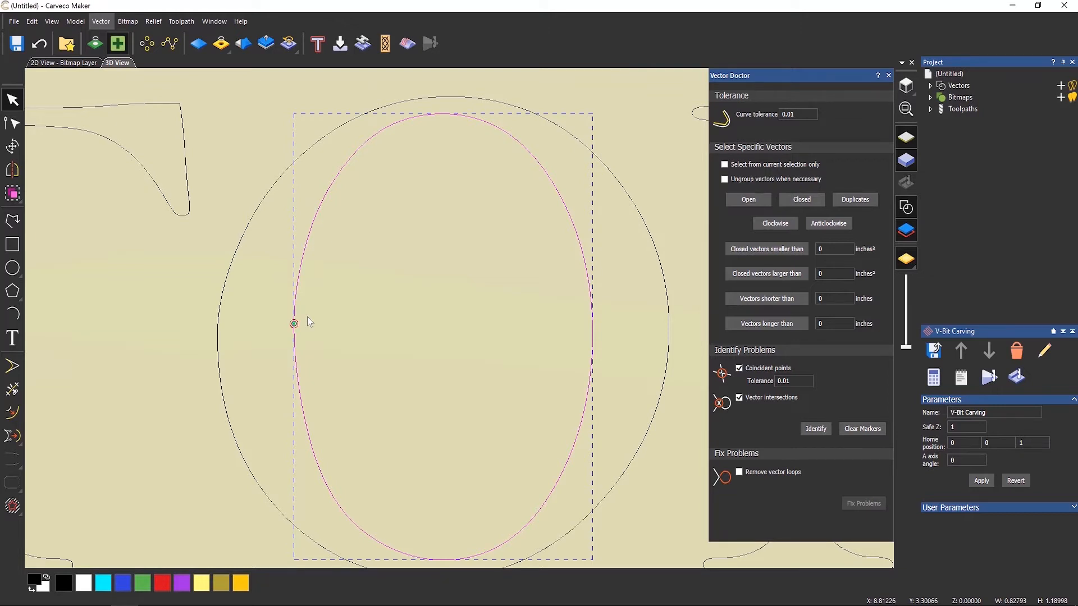
pyautogui.click(12, 123)
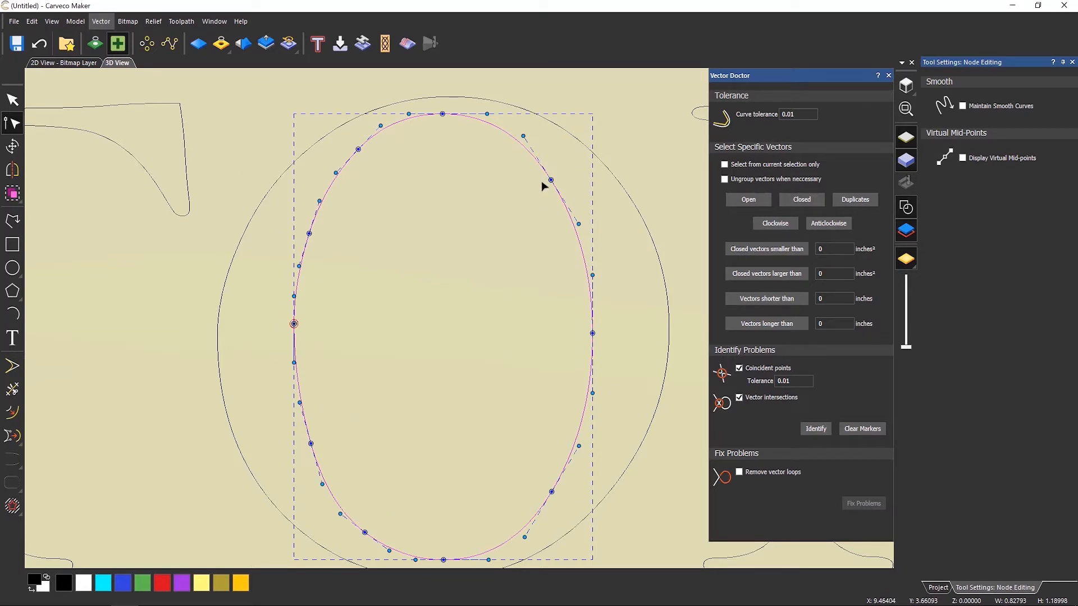
pyautogui.moveTo(550, 178)
pyautogui.mouseDown()
pyautogui.moveTo(373, 365)
pyautogui.moveTo(554, 187)
pyautogui.mouseUp()
pyautogui.rightClick(310, 233)
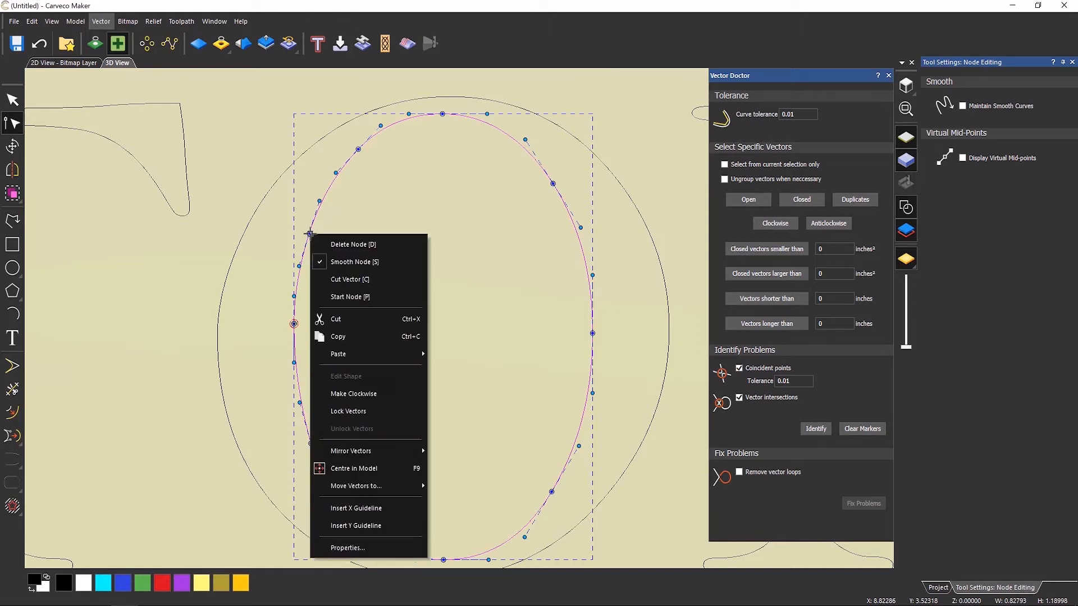
pyautogui.click(347, 279)
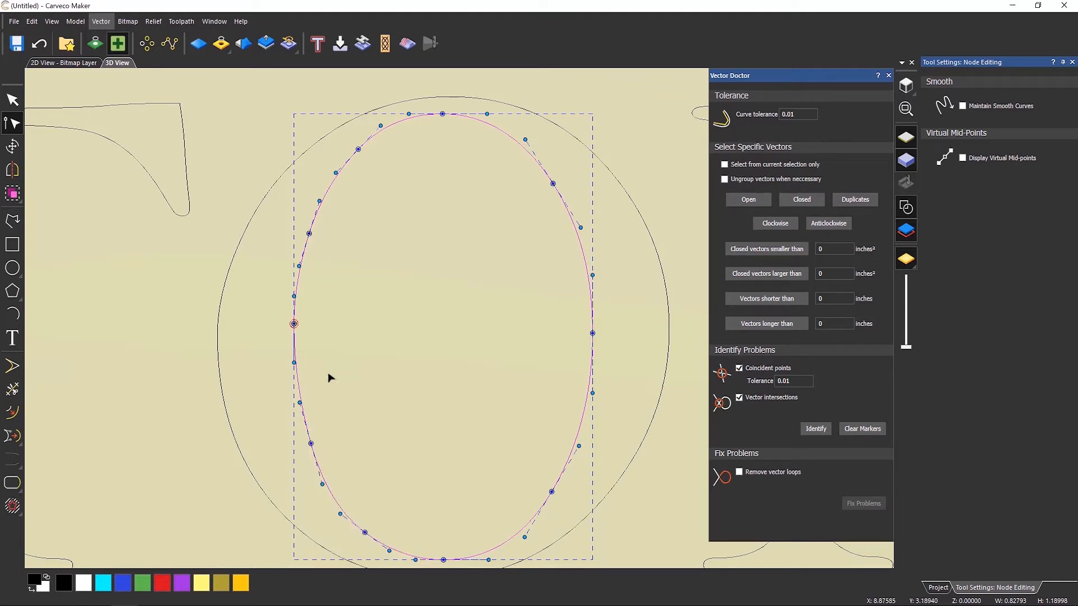
# Cut the inner O outline at the node below the intersection and delete the short segment between the cuts.
pyautogui.rightClick(308, 444)
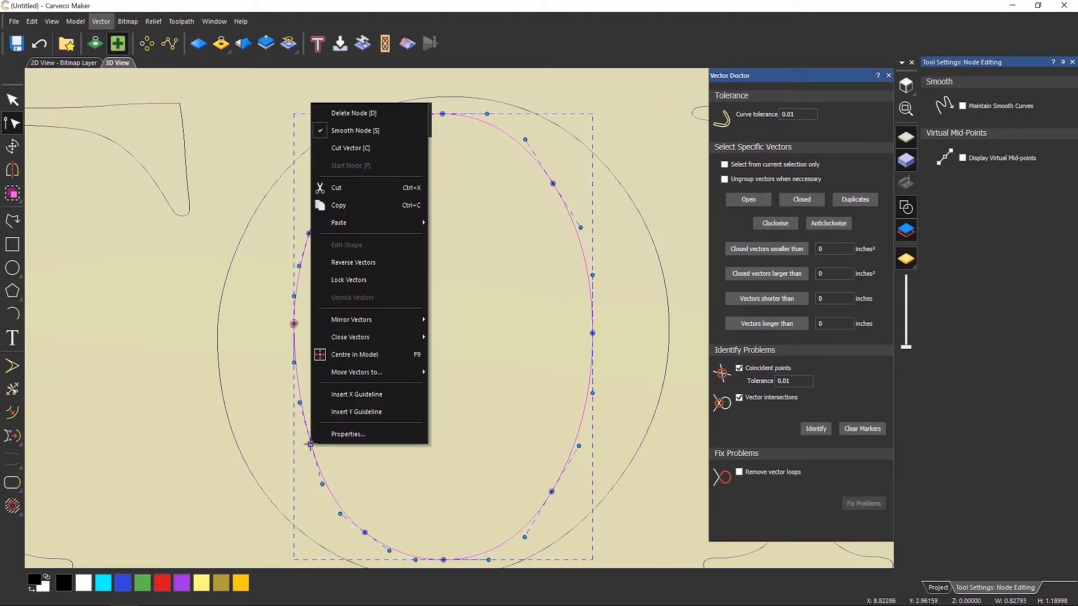
pyautogui.click(346, 149)
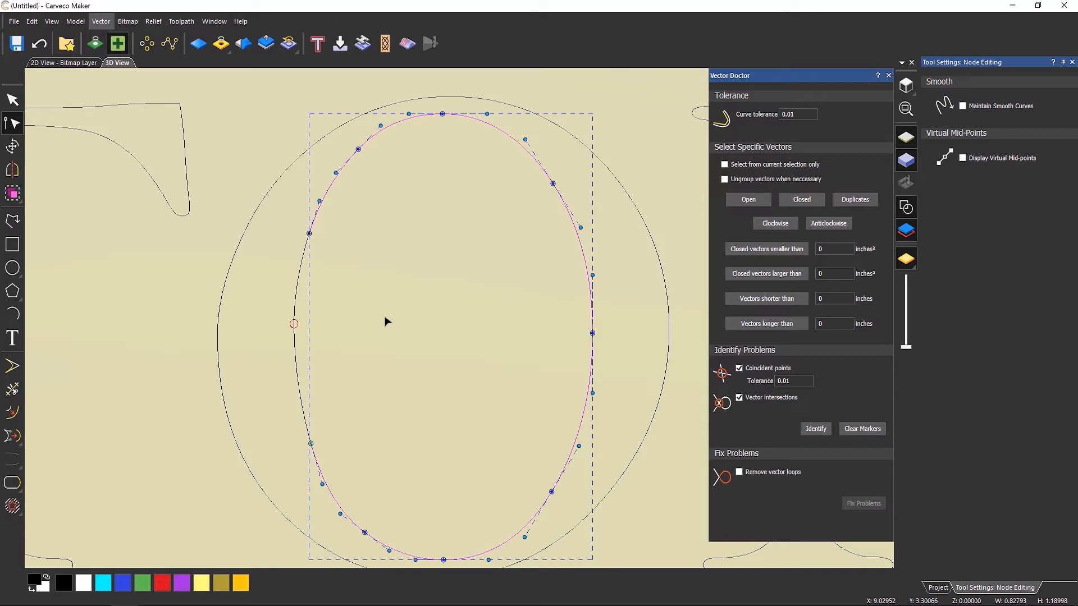
pyautogui.press('Escape')
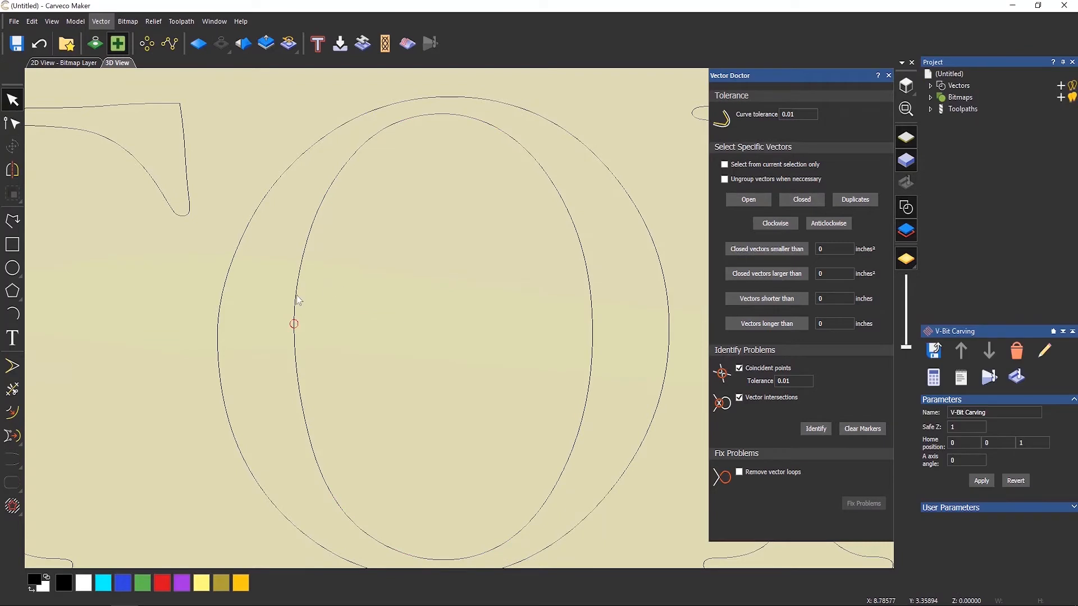
pyautogui.click(297, 300)
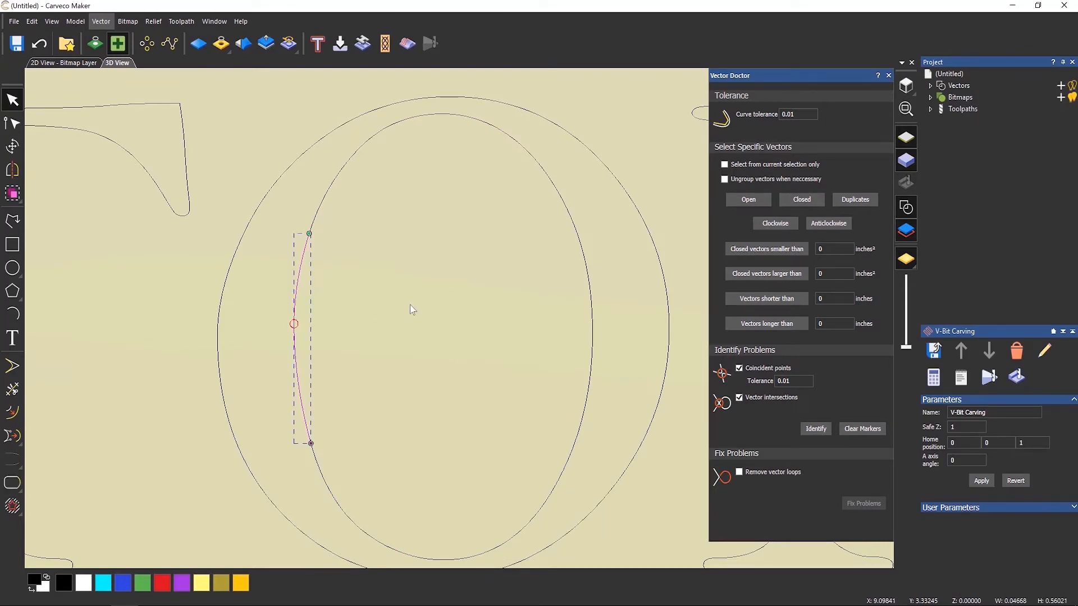
pyautogui.press('Delete')
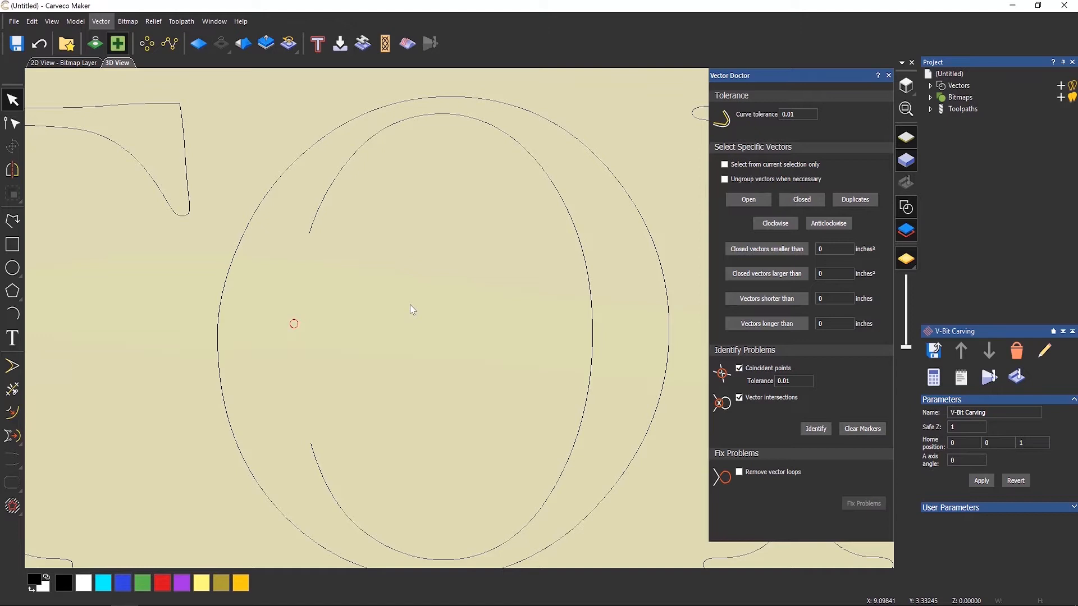
# Close the open inner outline of the O with a smooth curve.
pyautogui.click(345, 172)
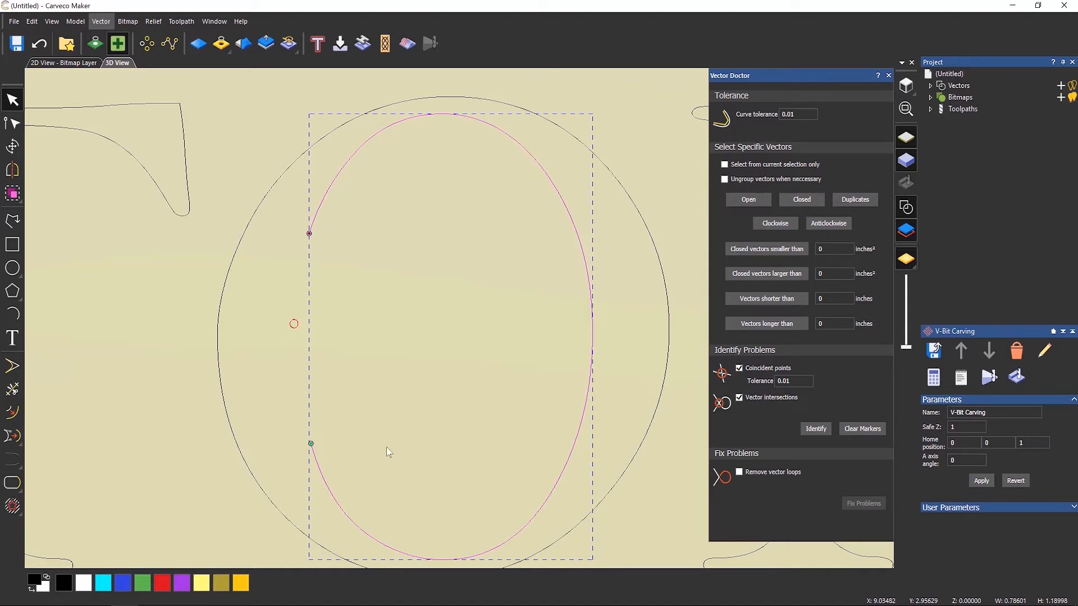
pyautogui.click(10, 486)
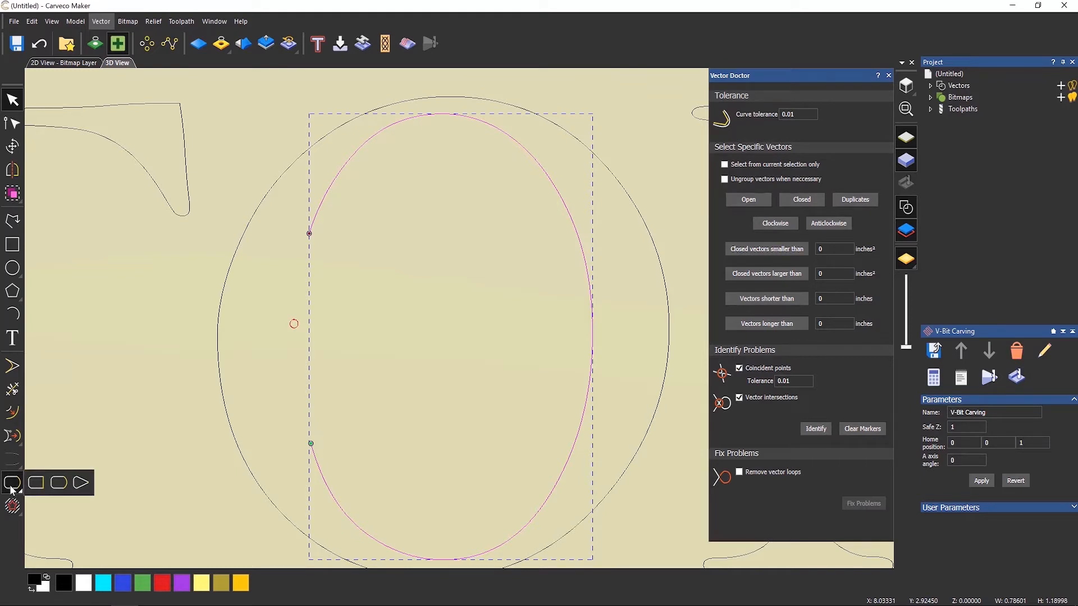
pyautogui.click(59, 483)
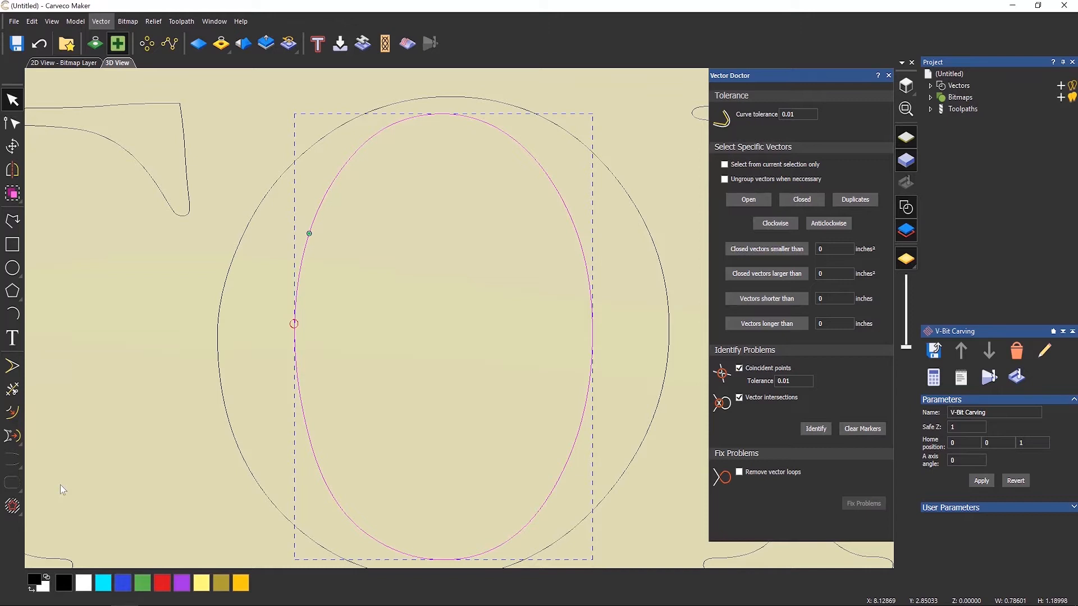
pyautogui.click(132, 438)
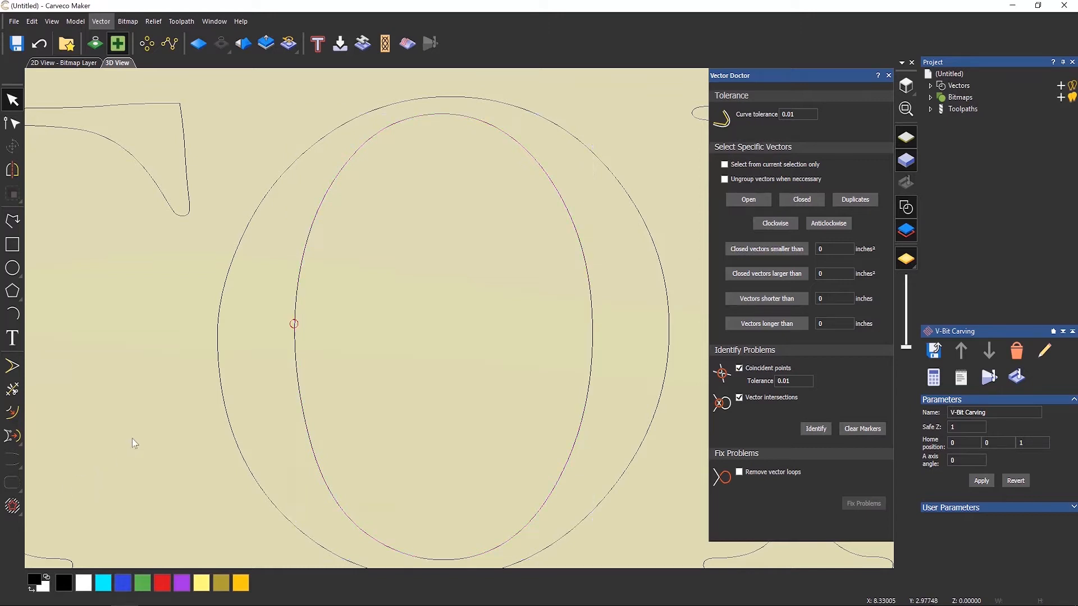
# Select all the LEIGHTON vectors and run Vector Doctor's problem identification again.
pyautogui.scroll(-6, 219, 367)
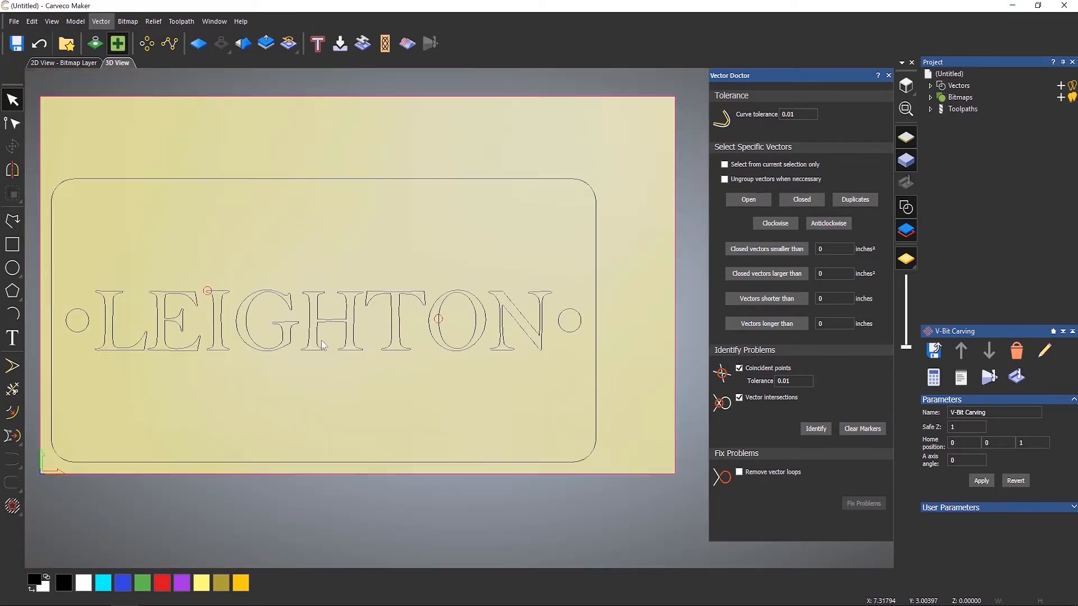
pyautogui.moveTo(84, 274); pyautogui.dragTo(564, 377)
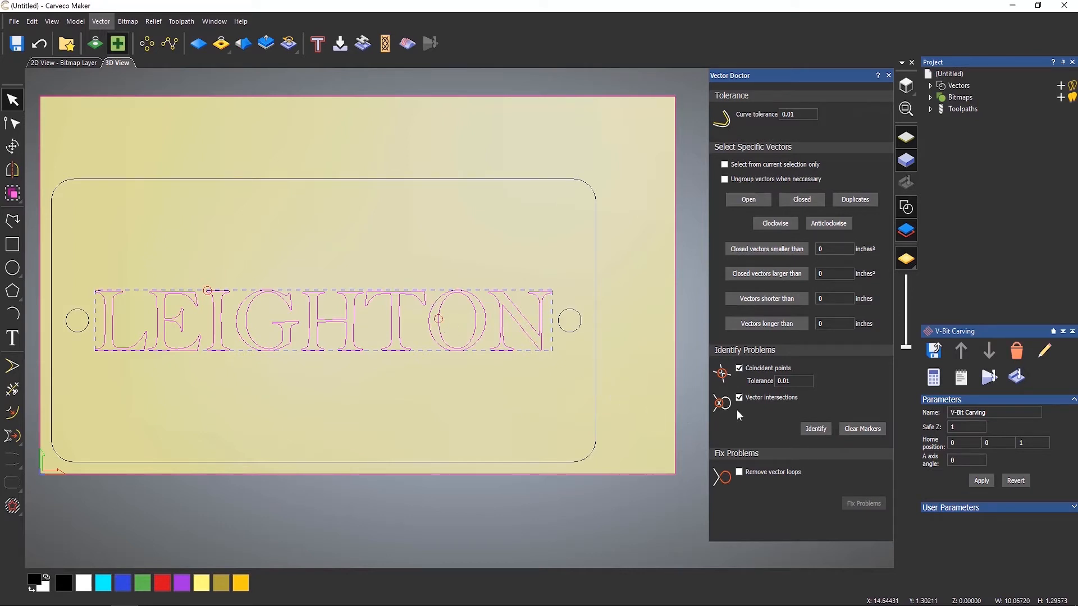
pyautogui.click(810, 430)
# Zoom in on the remaining marker at the top-left of the letter E and inspect the outline there.
pyautogui.scroll(2, 203, 289)
pyautogui.scroll(4, 203, 285)
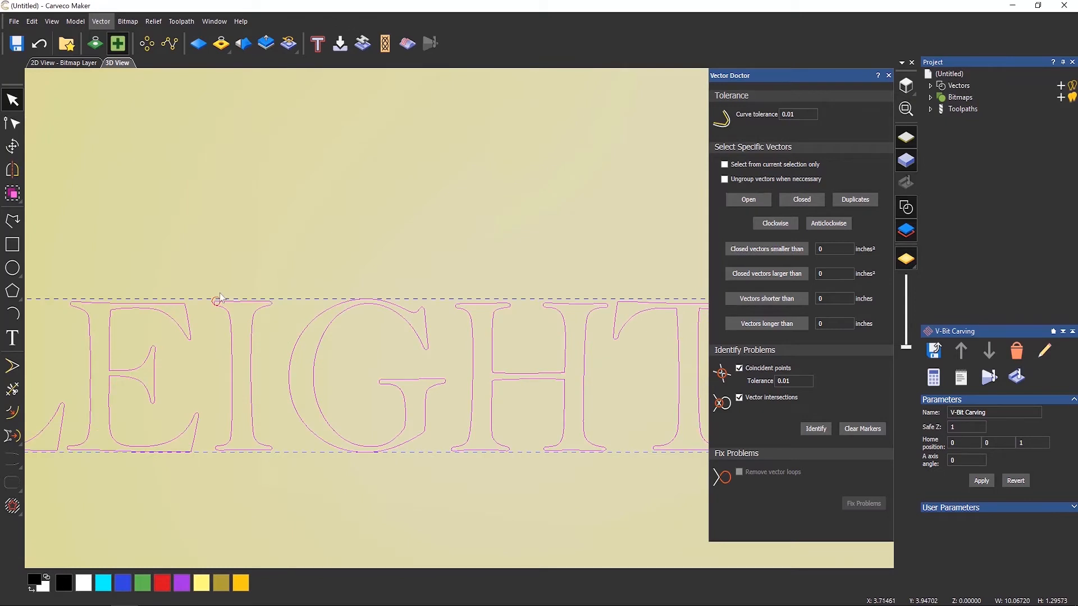
pyautogui.scroll(4, 221, 320)
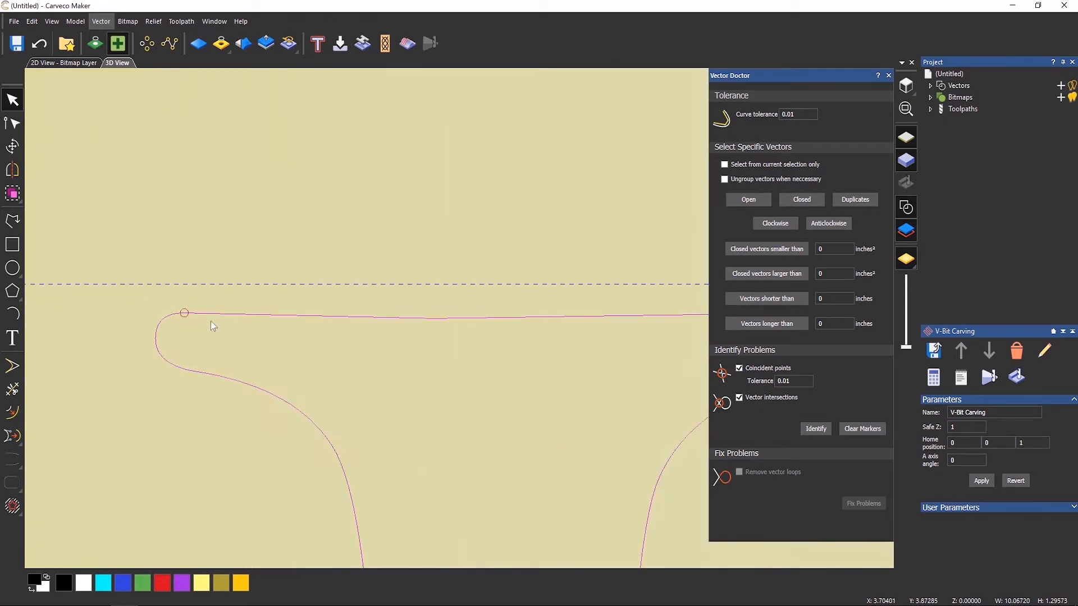
pyautogui.click(187, 308)
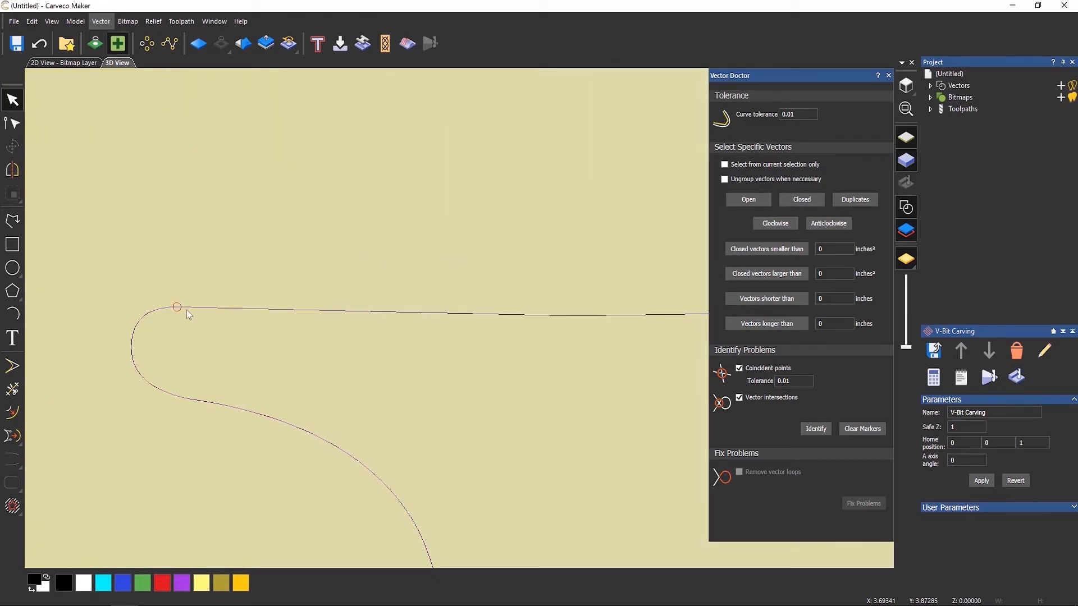
pyautogui.scroll(5, 180, 308)
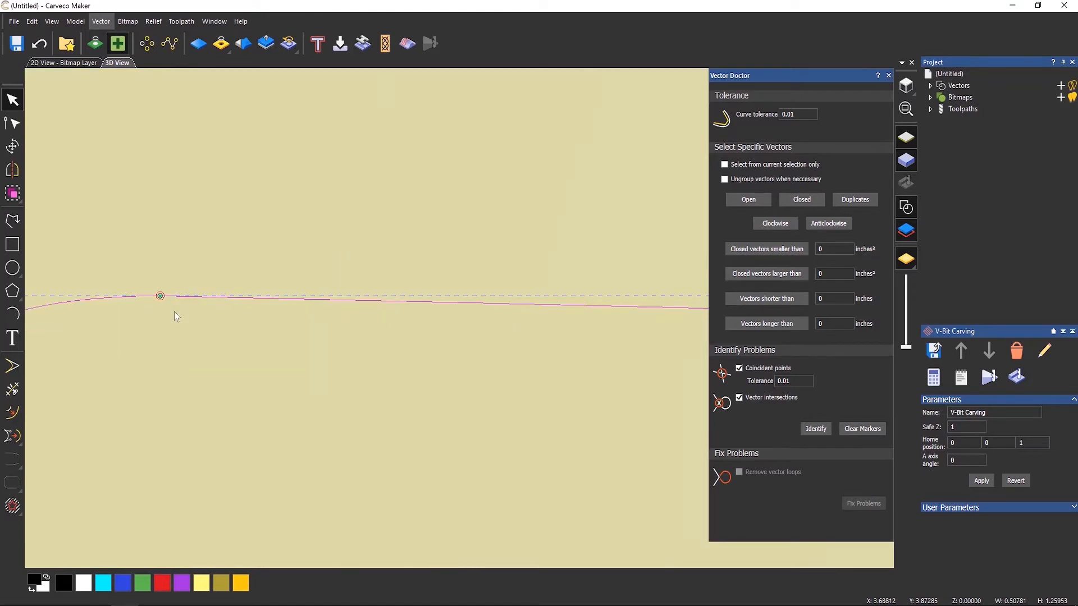
pyautogui.scroll(3, 166, 281)
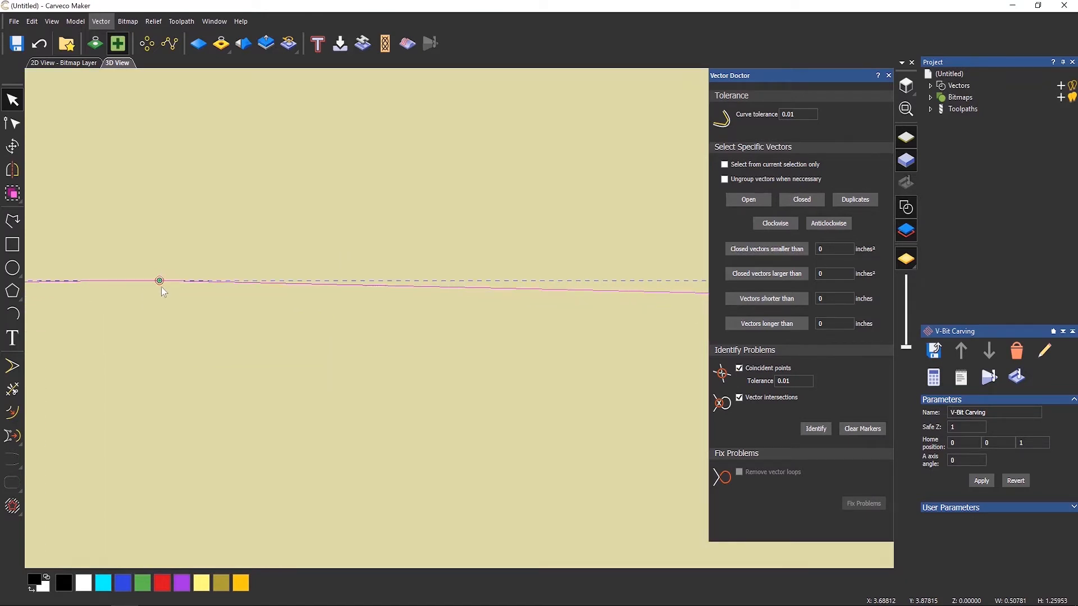
pyautogui.scroll(4, 160, 287)
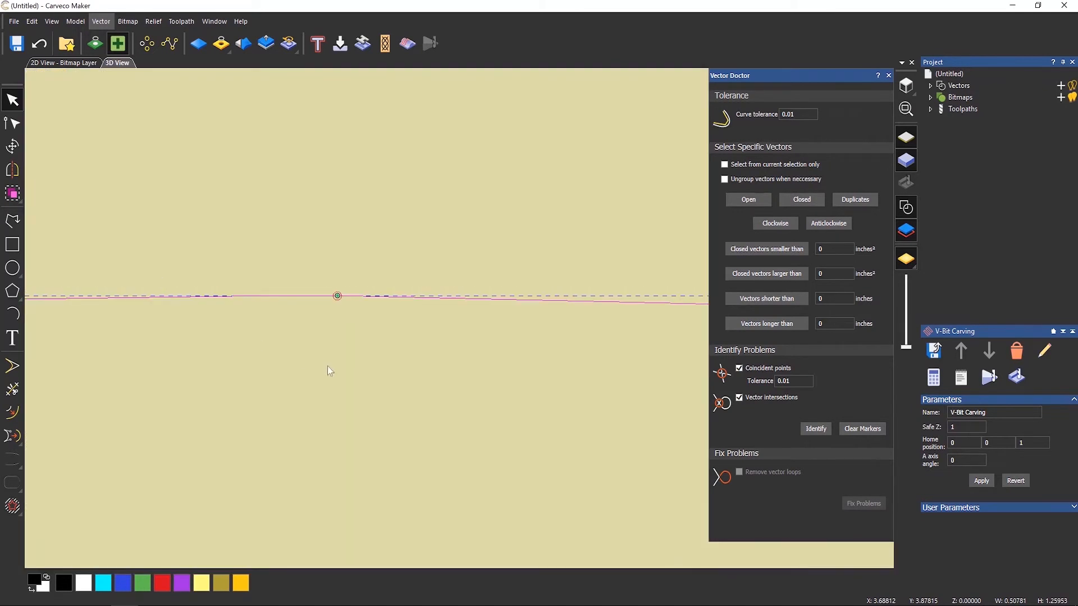
pyautogui.scroll(-6, 440, 375)
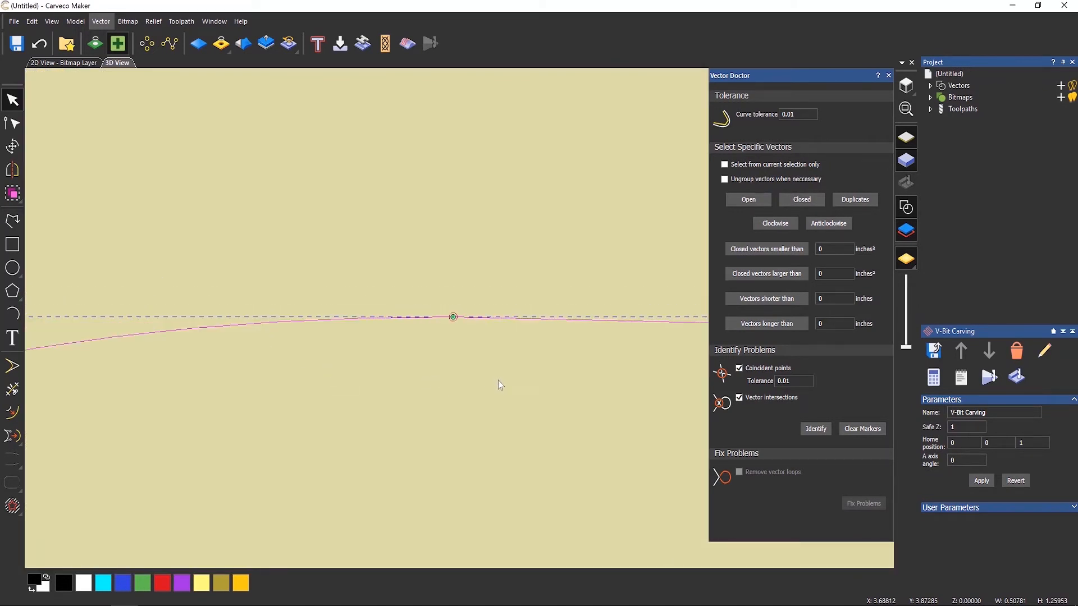
pyautogui.scroll(-14, 498, 380)
pyautogui.scroll(2, 619, 377)
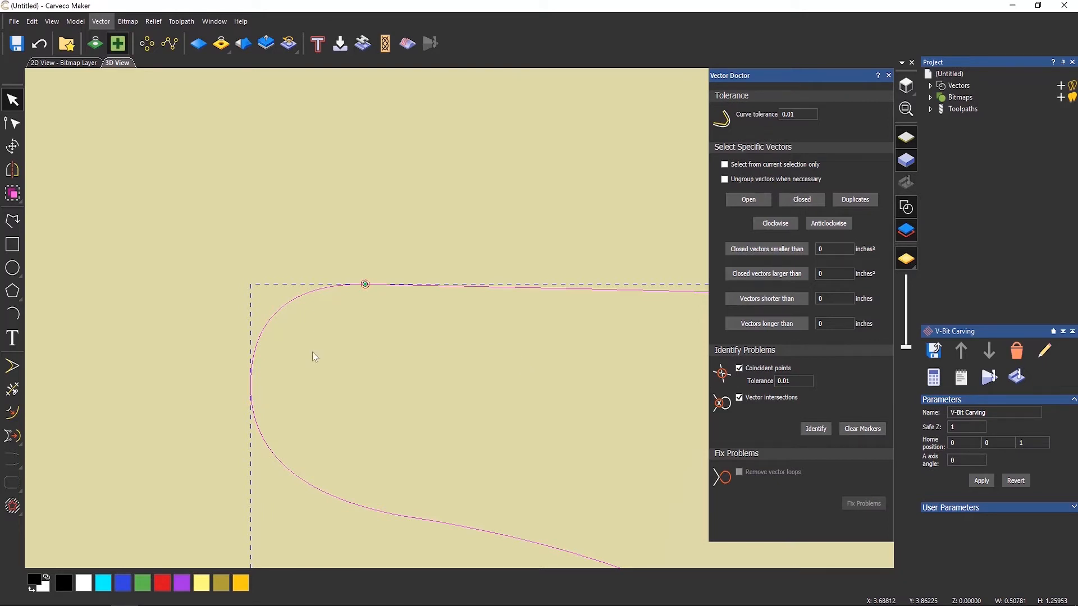
# Deselect the letter I and close the Vector Doctor panel.
pyautogui.scroll(-9, 313, 354)
pyautogui.scroll(-10, 392, 368)
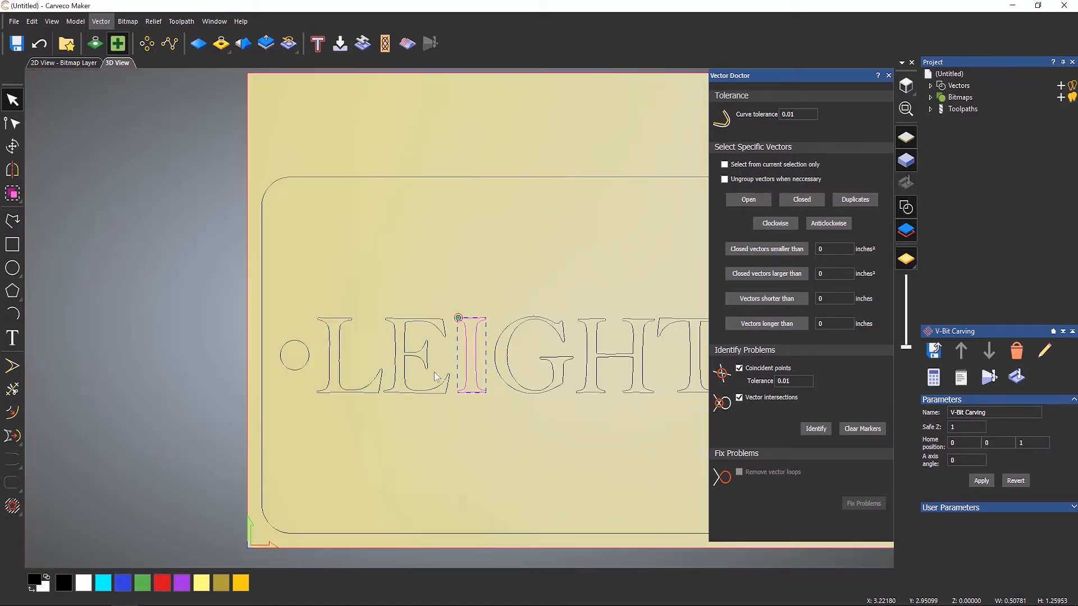
pyautogui.scroll(5, 570, 335)
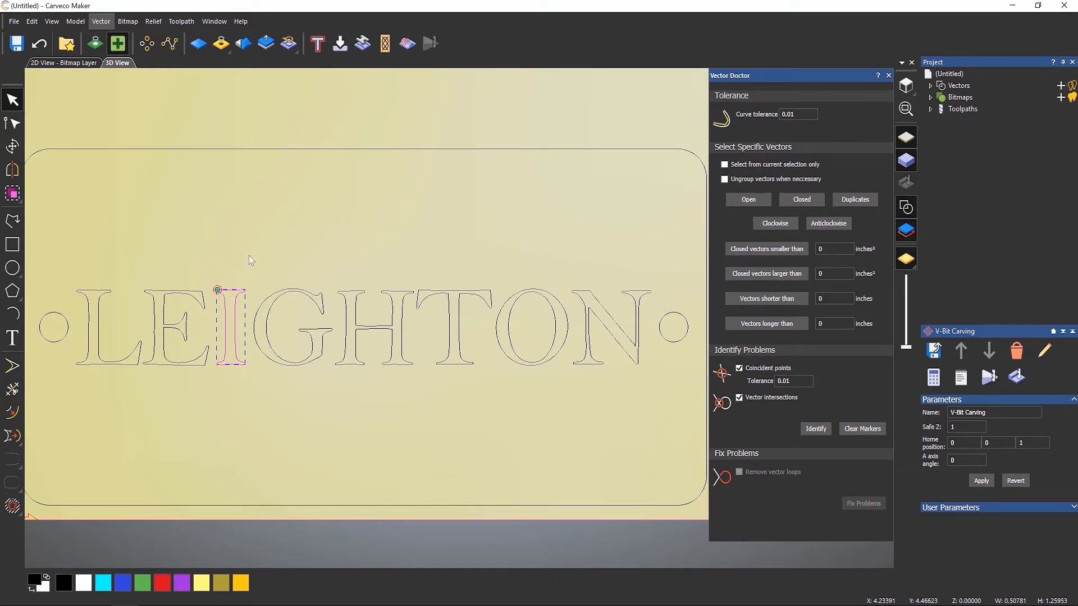
pyautogui.click(265, 235)
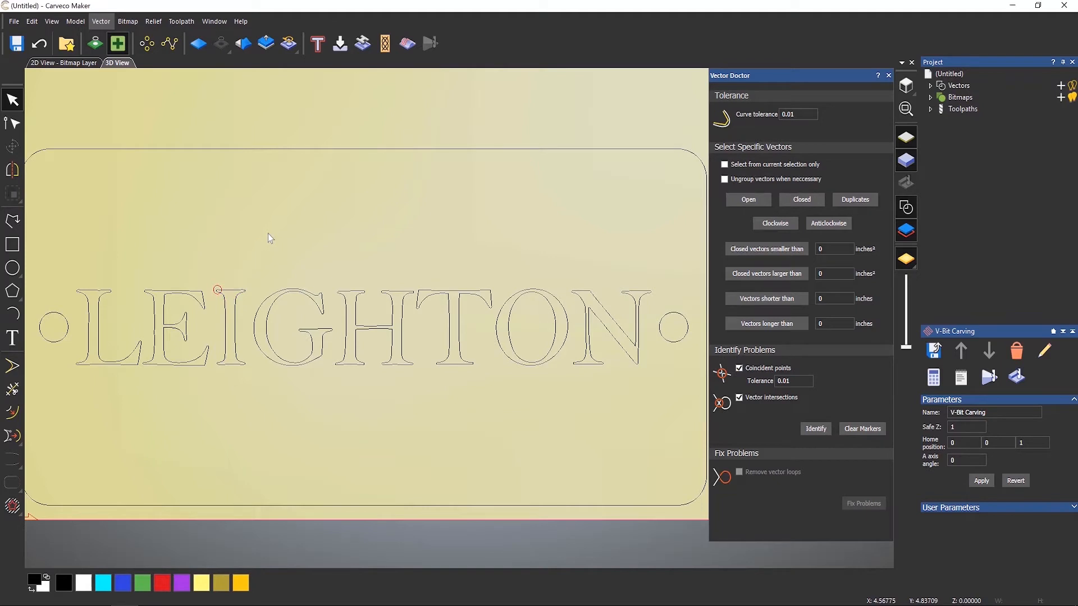
pyautogui.click(887, 76)
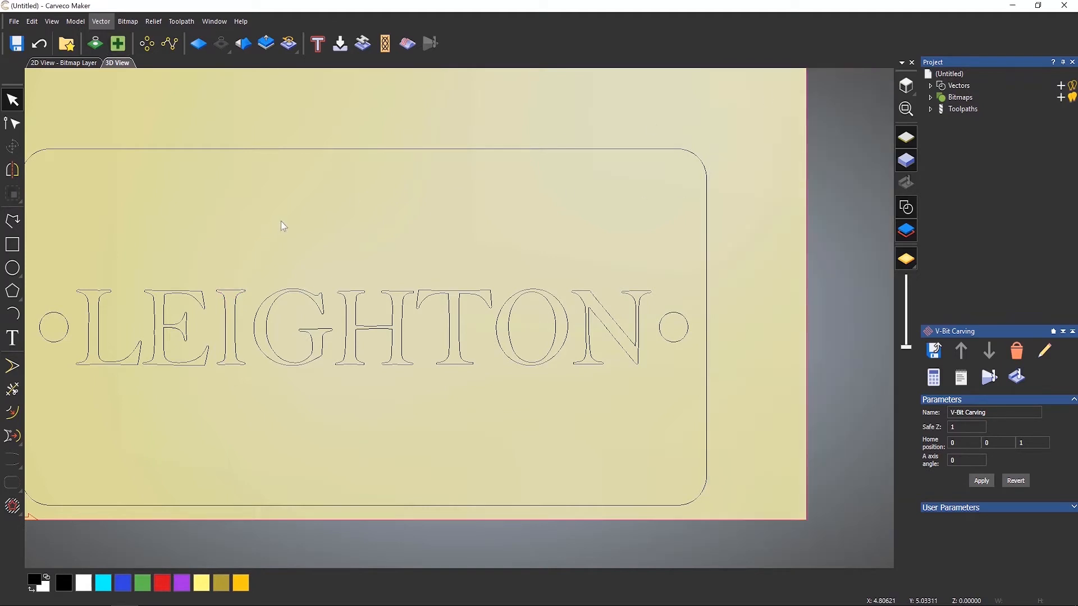
pyautogui.moveTo(62, 258); pyautogui.dragTo(665, 411)
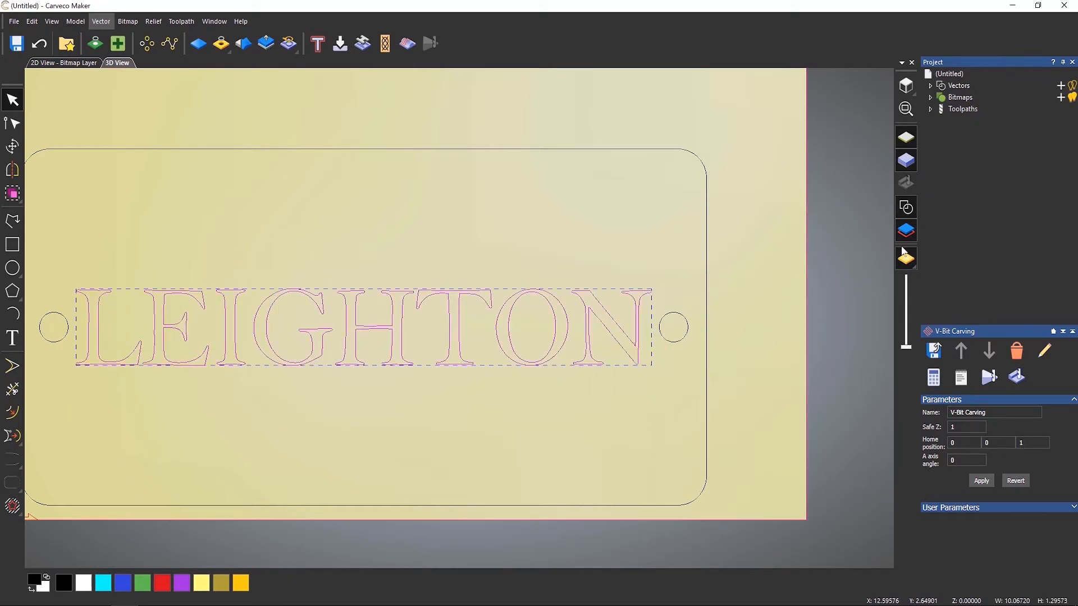
pyautogui.click(931, 108)
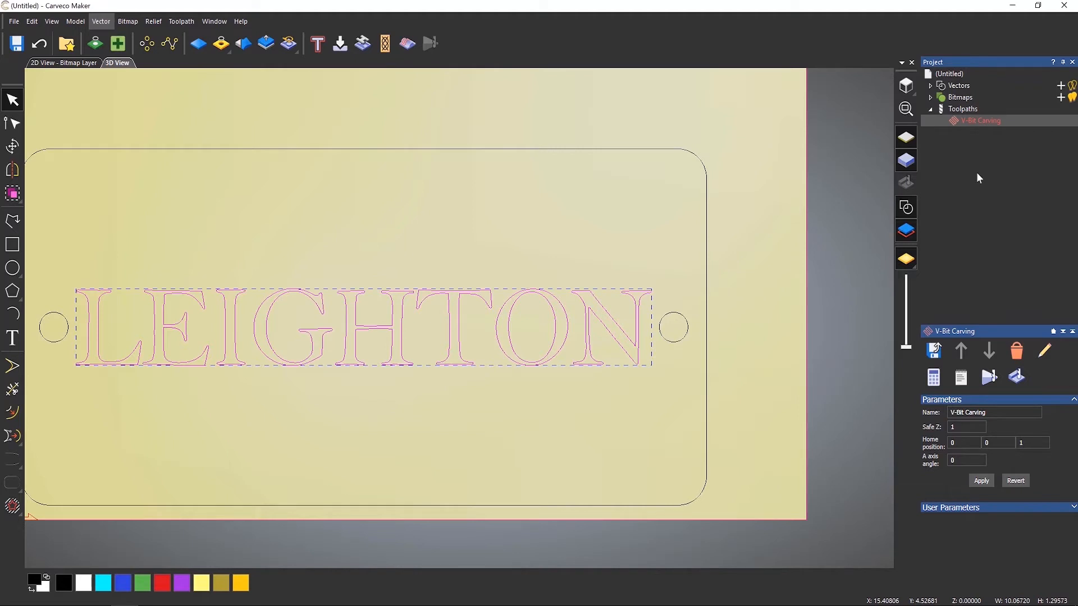
pyautogui.rightClick(980, 126)
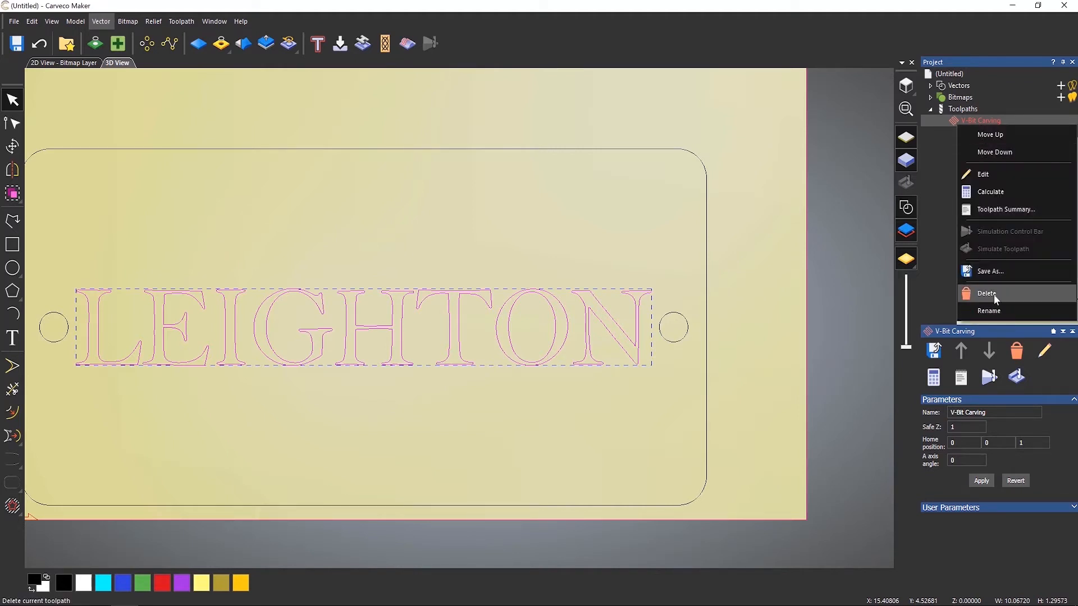
pyautogui.click(941, 217)
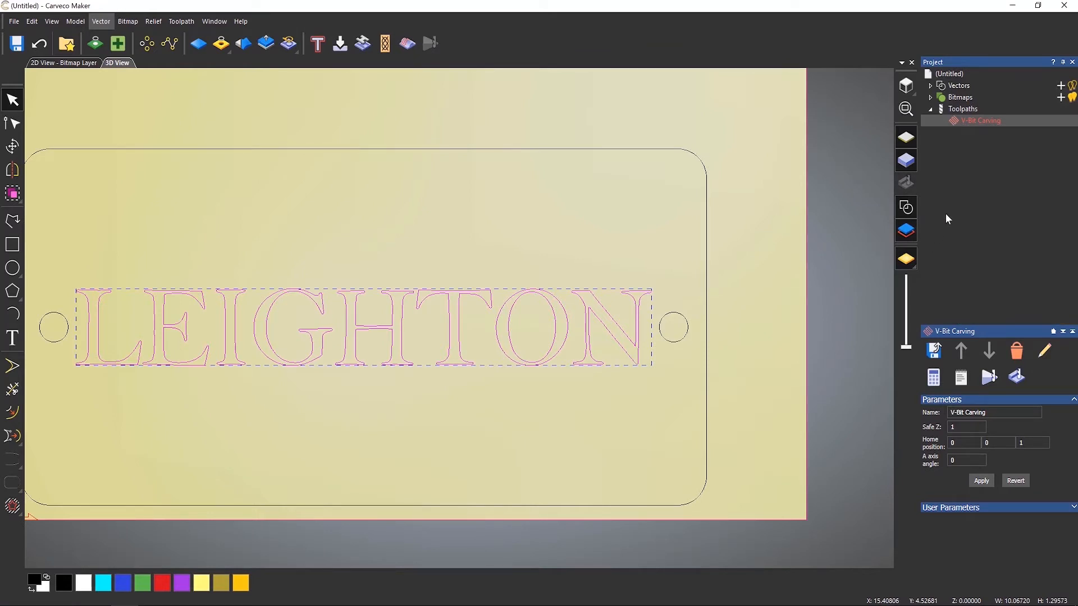
# Edit the V-Bit Carving toolpath with the LEIGHTON text vectors selected and refresh its cut width and depth information.
pyautogui.doubleClick(975, 125)
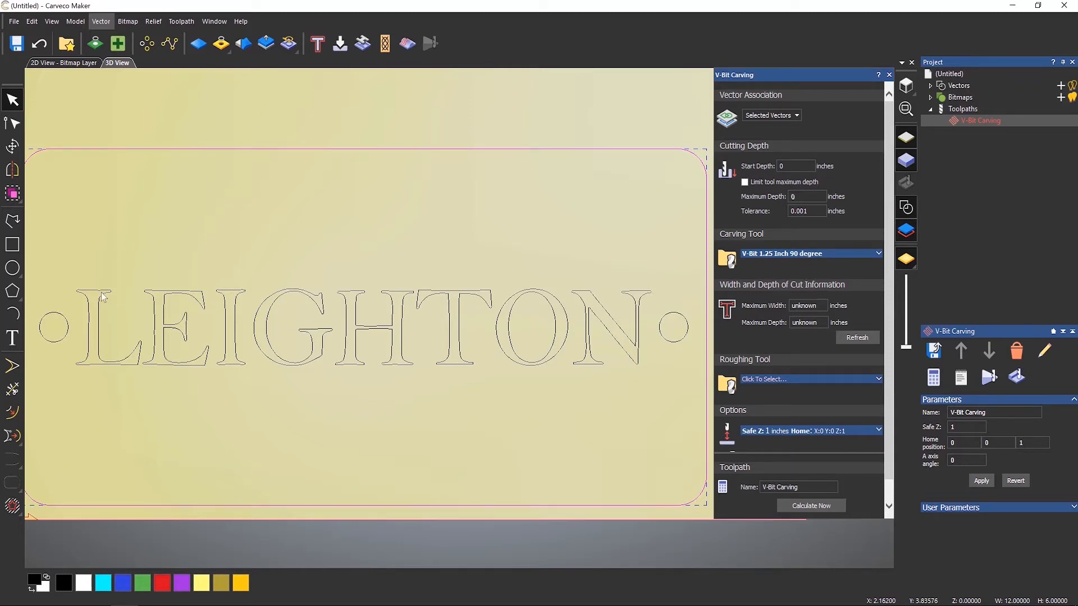
pyautogui.click(242, 381)
pyautogui.moveTo(241, 380); pyautogui.dragTo(667, 402)
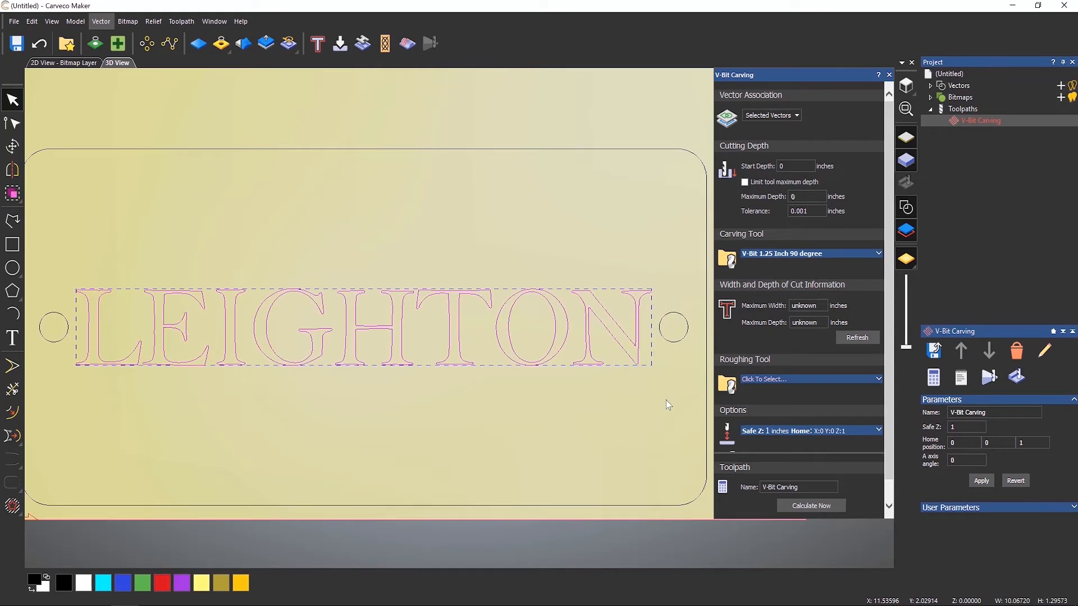
pyautogui.click(864, 339)
# Calculate the V-Bit Carving toolpath and close its panel.
pyautogui.scroll(-1, 883, 214)
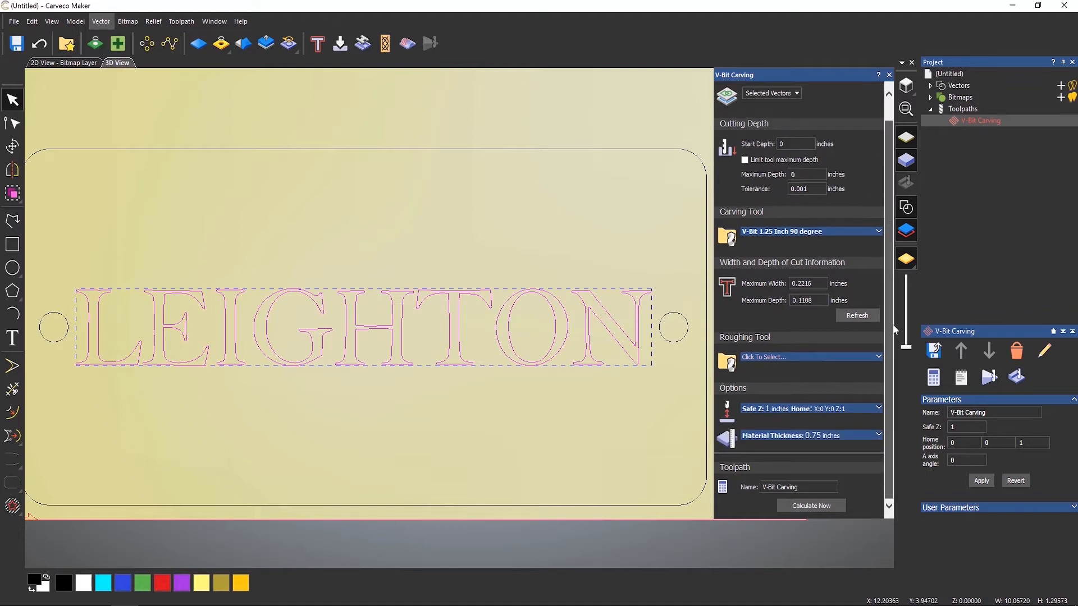
pyautogui.click(811, 507)
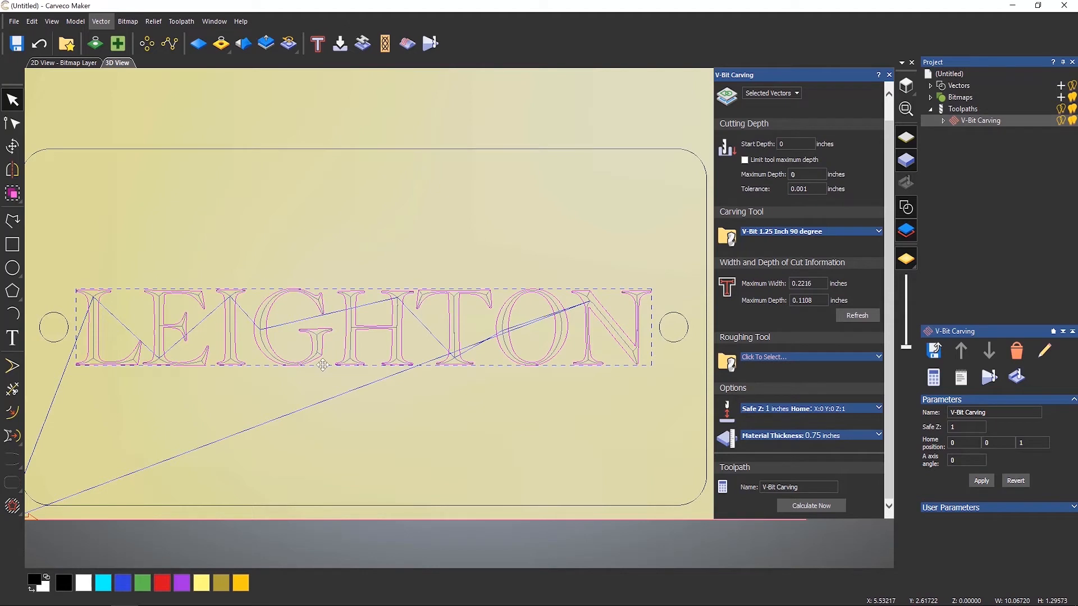
pyautogui.click(889, 76)
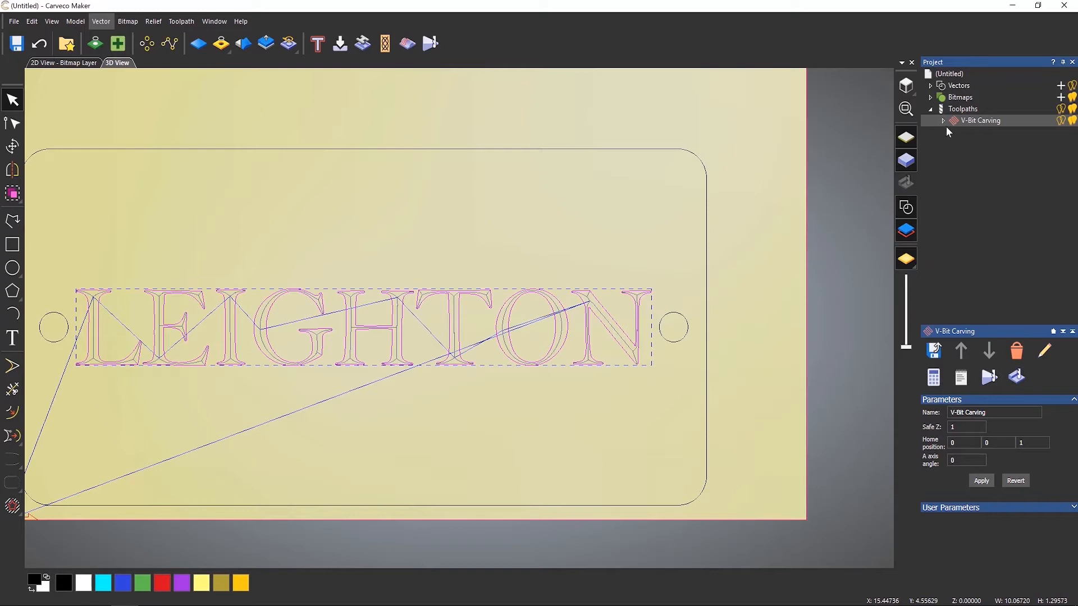
# Rename the V-Bit Carving toolpath to Leighton Carving.
pyautogui.doubleClick(978, 121)
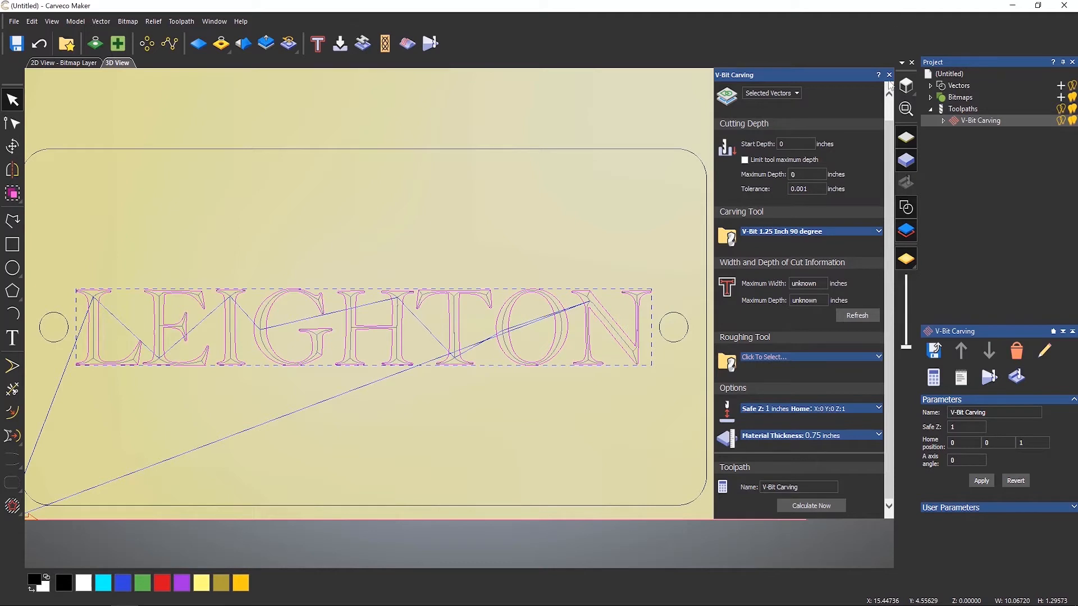
pyautogui.click(889, 75)
pyautogui.rightClick(966, 124)
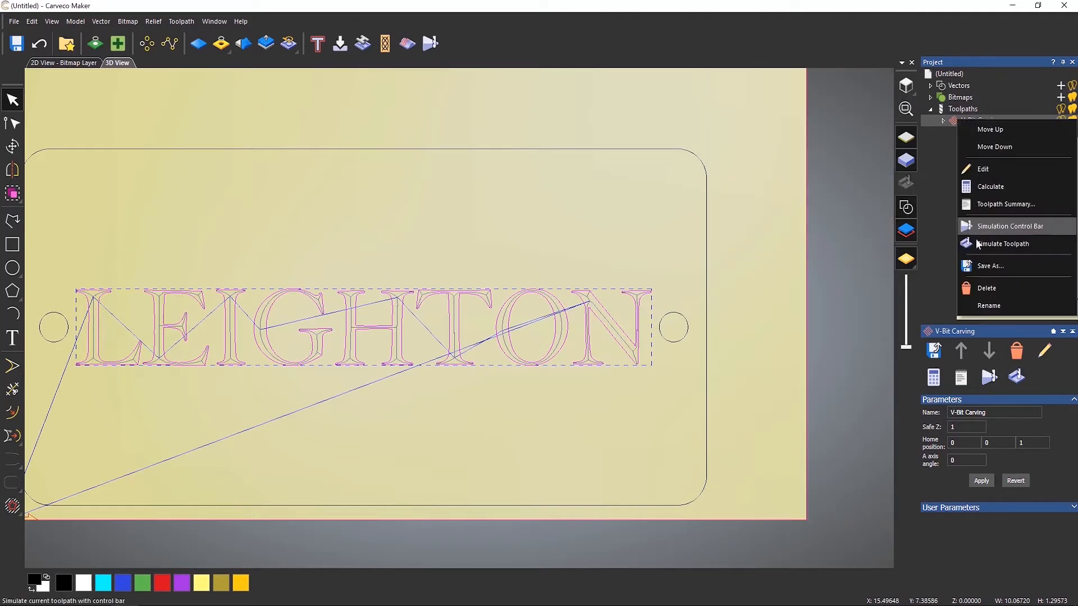
pyautogui.click(991, 308)
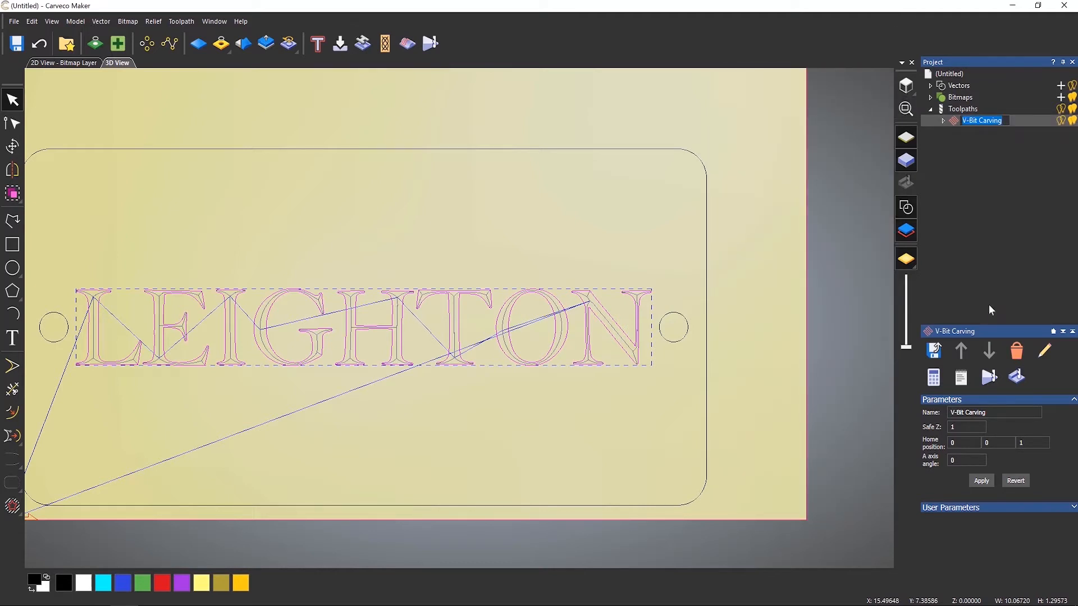
pyautogui.write('Leighton Carving')
pyautogui.press('Return')
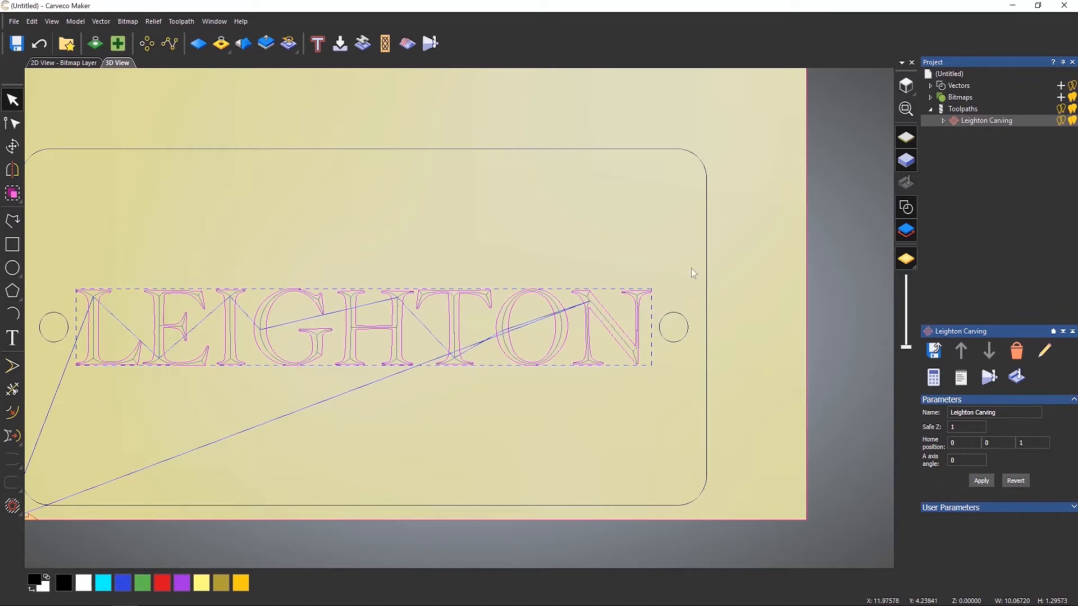
# Inspect the Leighton Carving toolpath in 3D around the letters L and E, toggling its visibility.
pyautogui.moveTo(495, 225); pyautogui.dragTo(611, 216, button='middle')
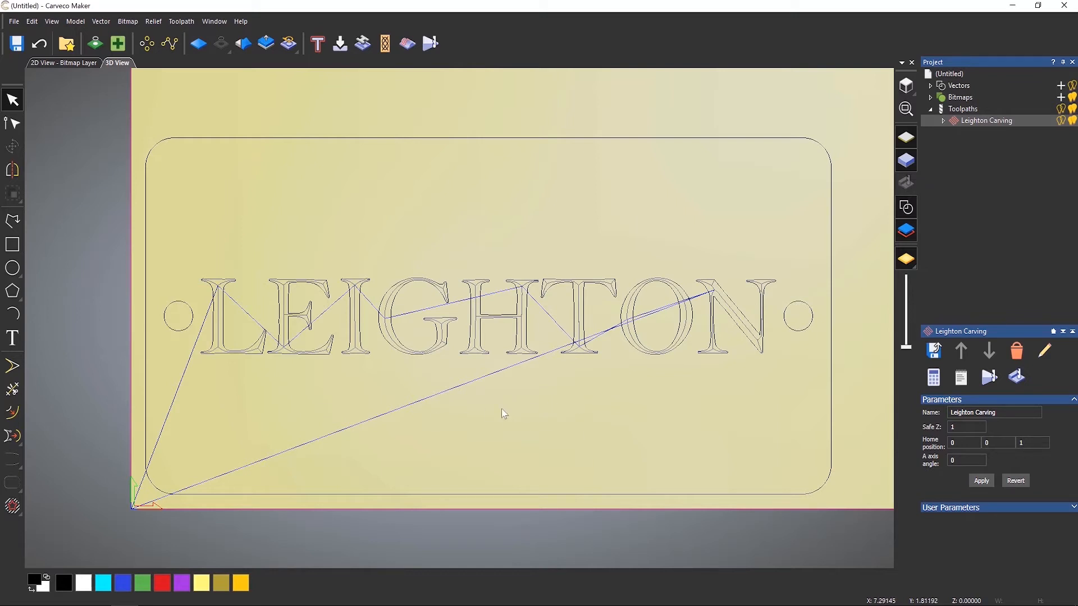
pyautogui.moveTo(517, 434); pyautogui.dragTo(611, 249)
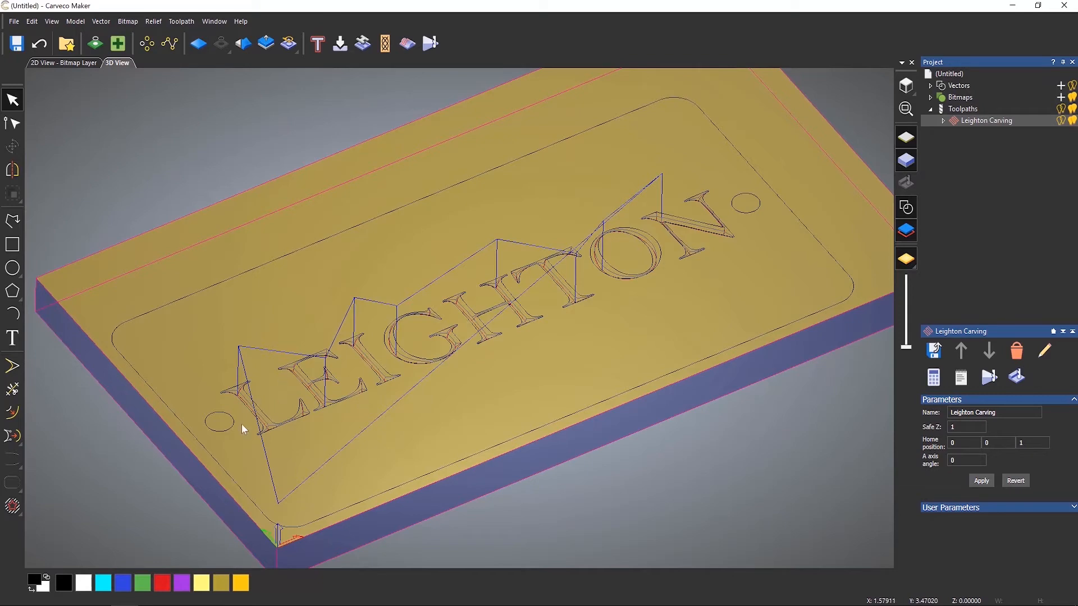
pyautogui.scroll(5, 238, 424)
pyautogui.scroll(5, 288, 361)
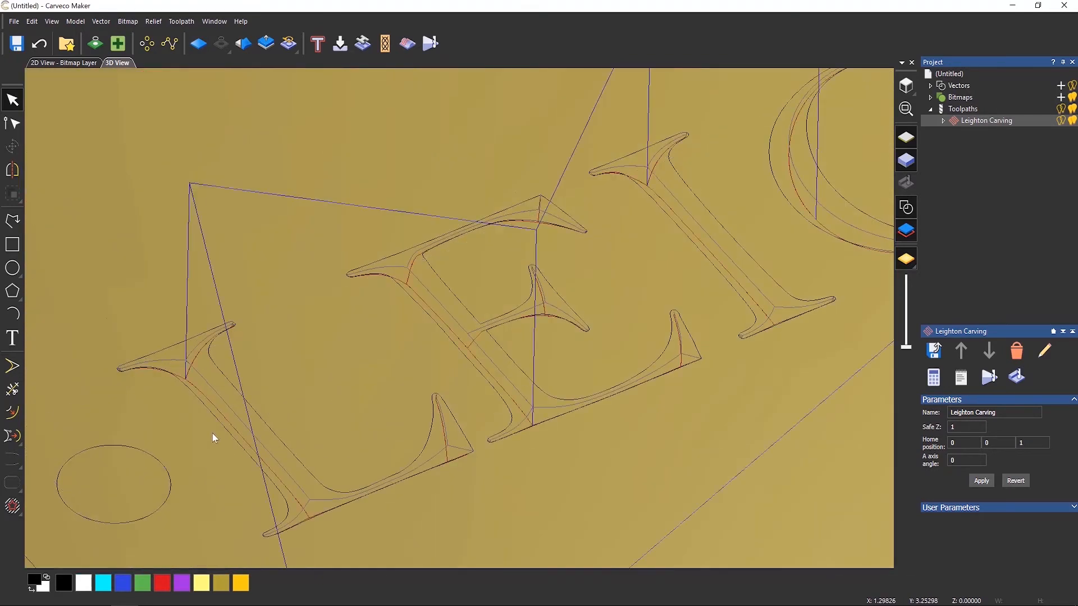
pyautogui.scroll(3, 359, 303)
pyautogui.scroll(4, 373, 304)
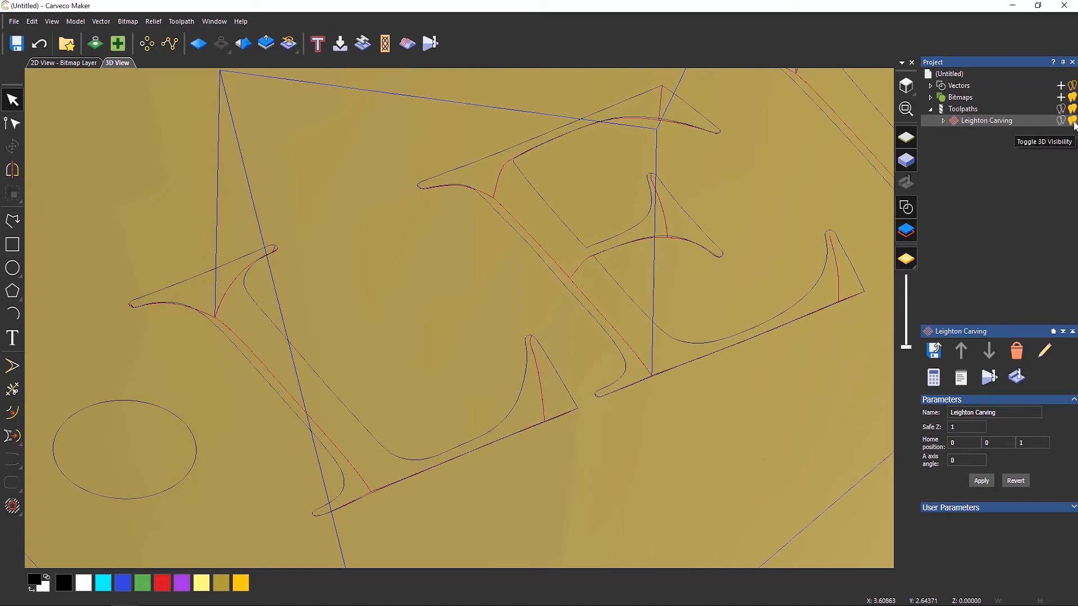
pyautogui.click(1072, 121)
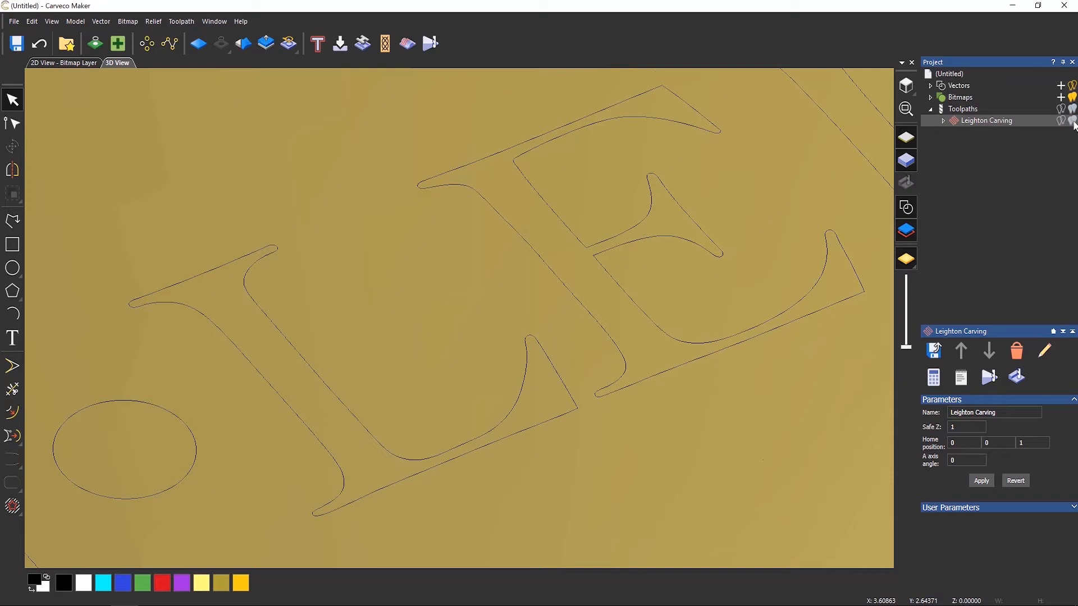
pyautogui.click(1072, 122)
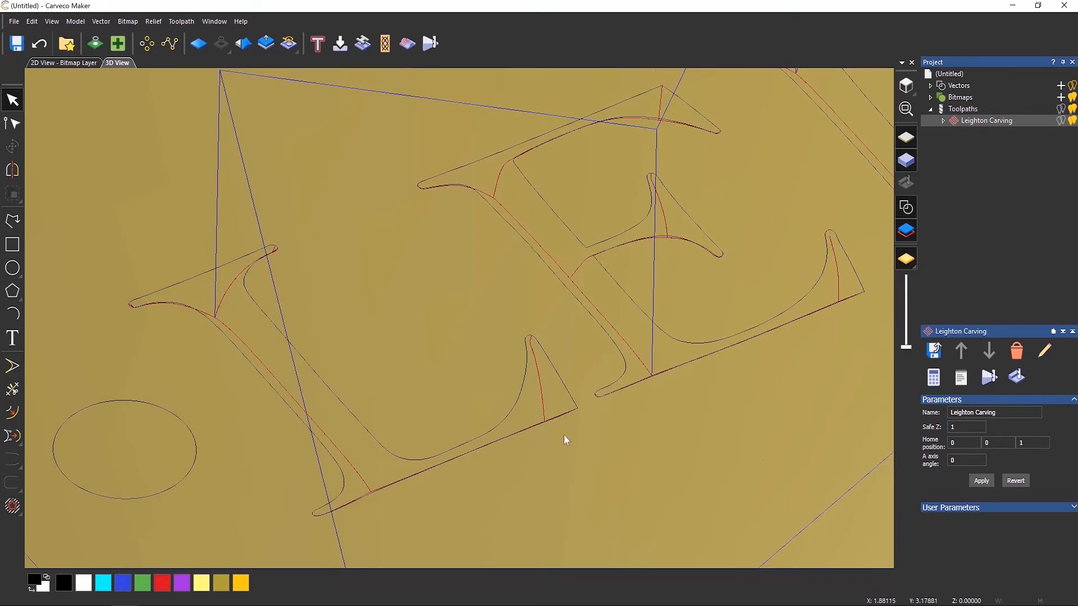
pyautogui.scroll(-10, 490, 366)
pyautogui.moveTo(712, 312); pyautogui.dragTo(524, 395)
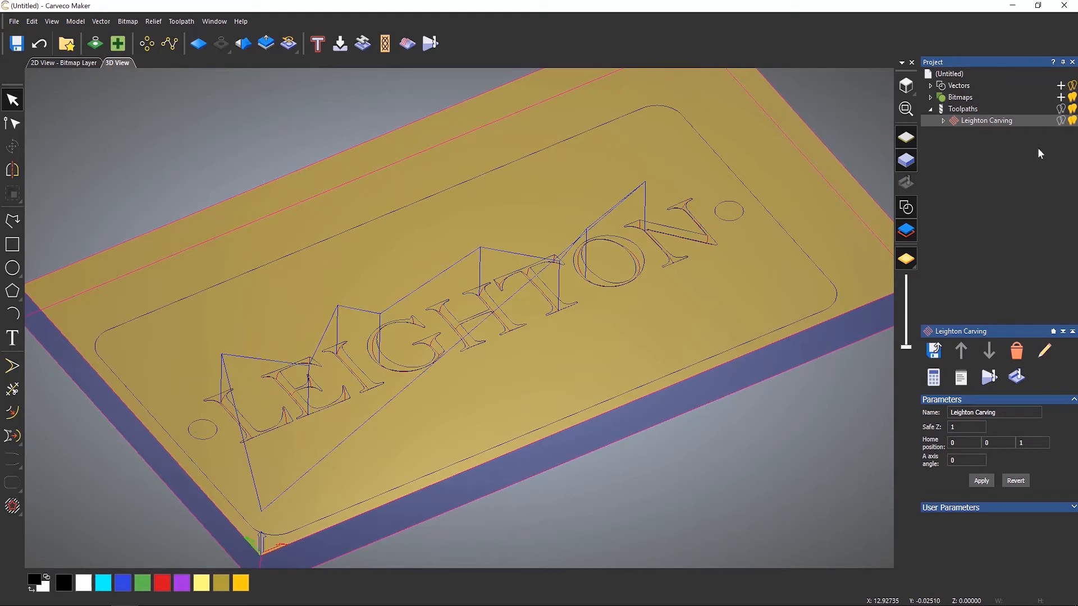
# Hide the Leighton Carving toolpath and start a new 2D Area Clearance toolpath.
pyautogui.click(1072, 121)
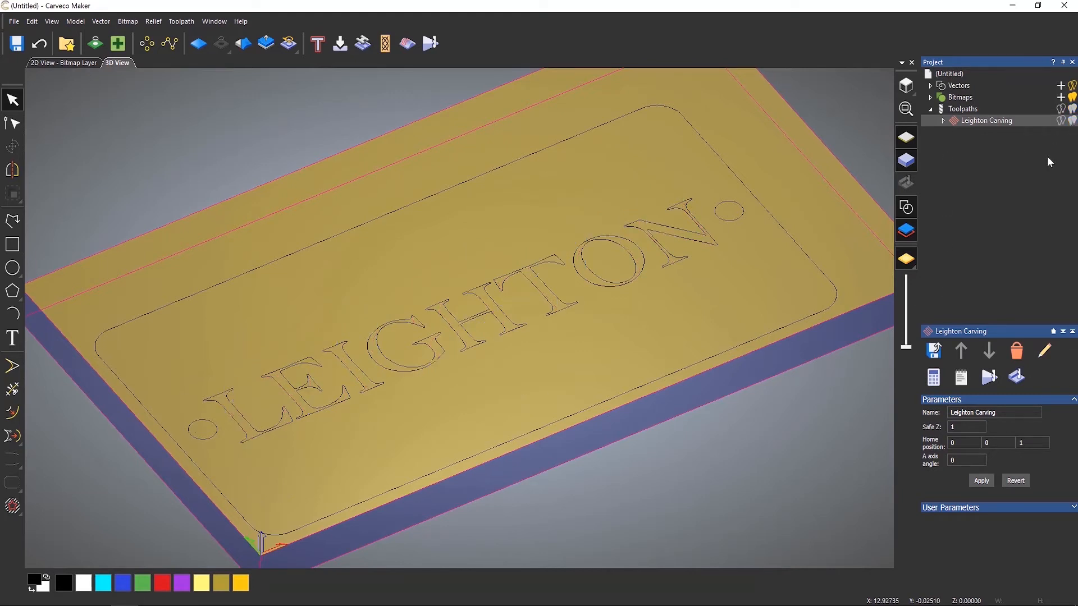
pyautogui.click(963, 109)
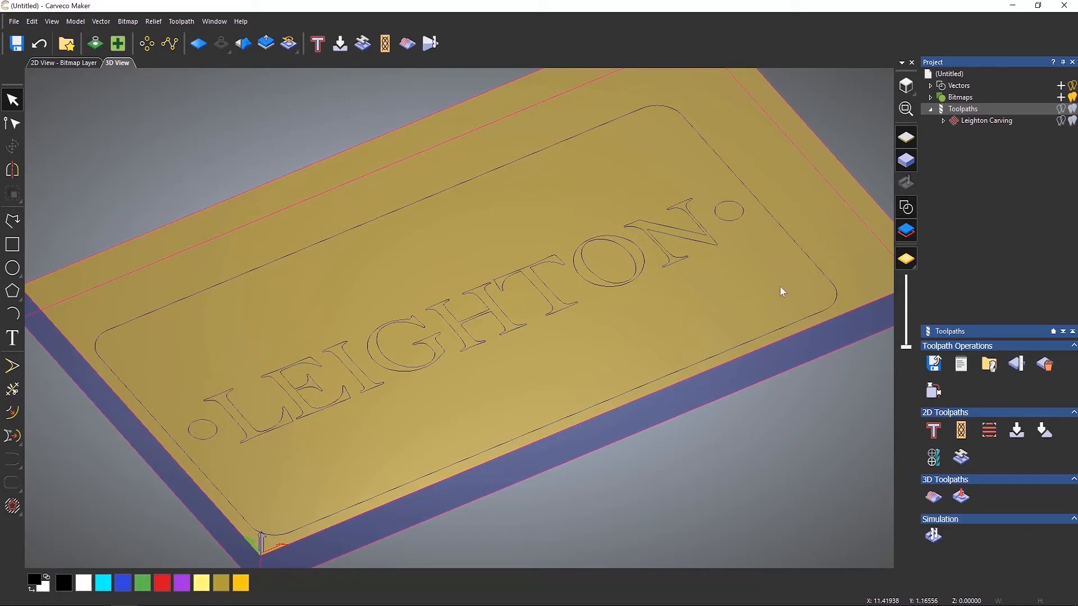
pyautogui.click(988, 430)
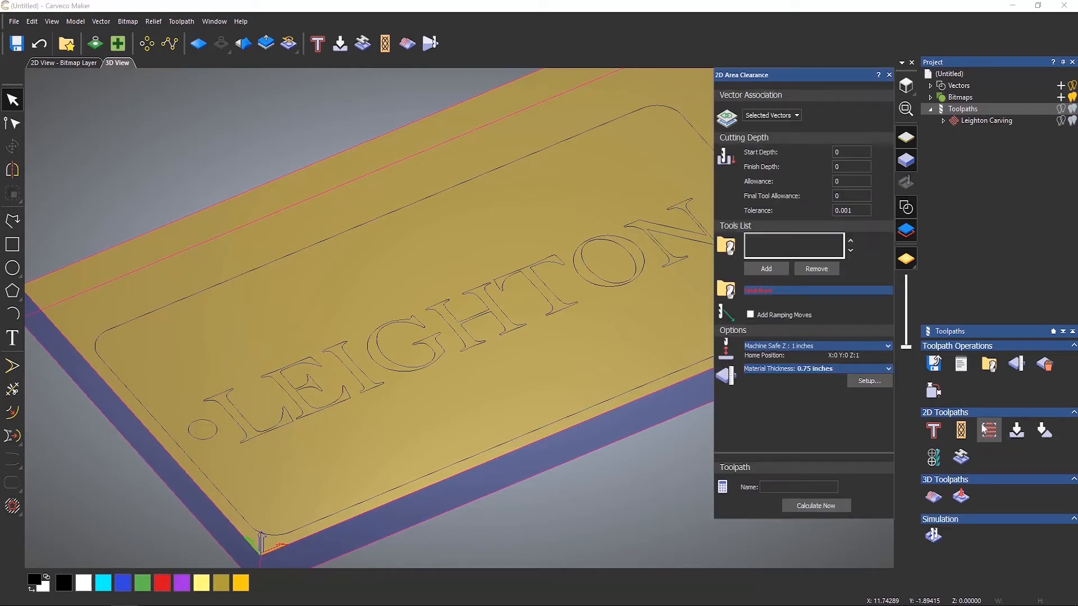
# Select the two circles on the sign and set the area clearance finish depth to 0.25 inches.
pyautogui.moveTo(521, 379); pyautogui.dragTo(445, 386, button='middle')
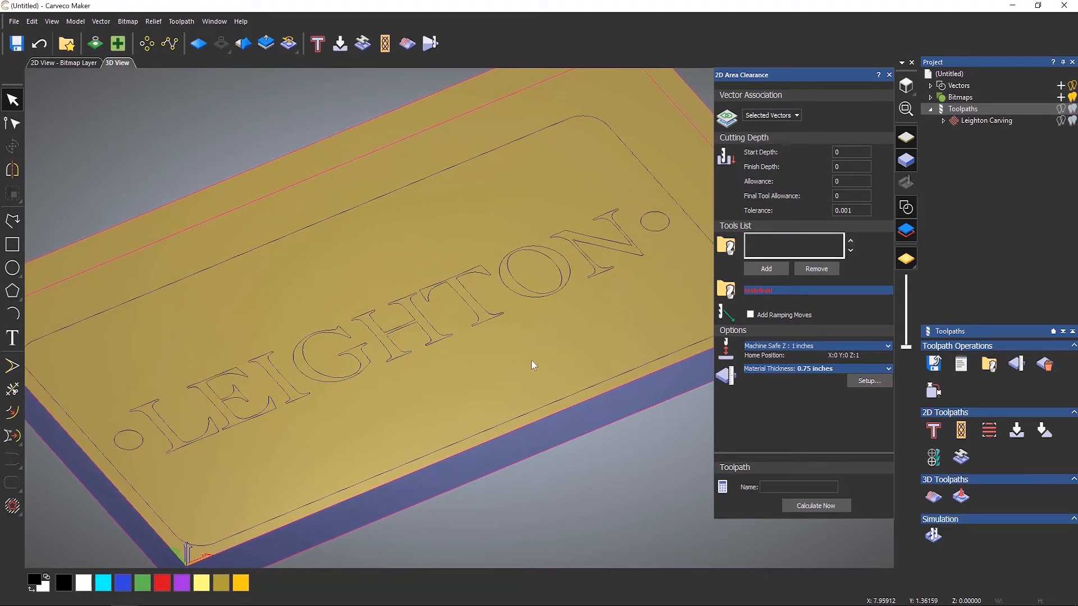
pyautogui.click(652, 230)
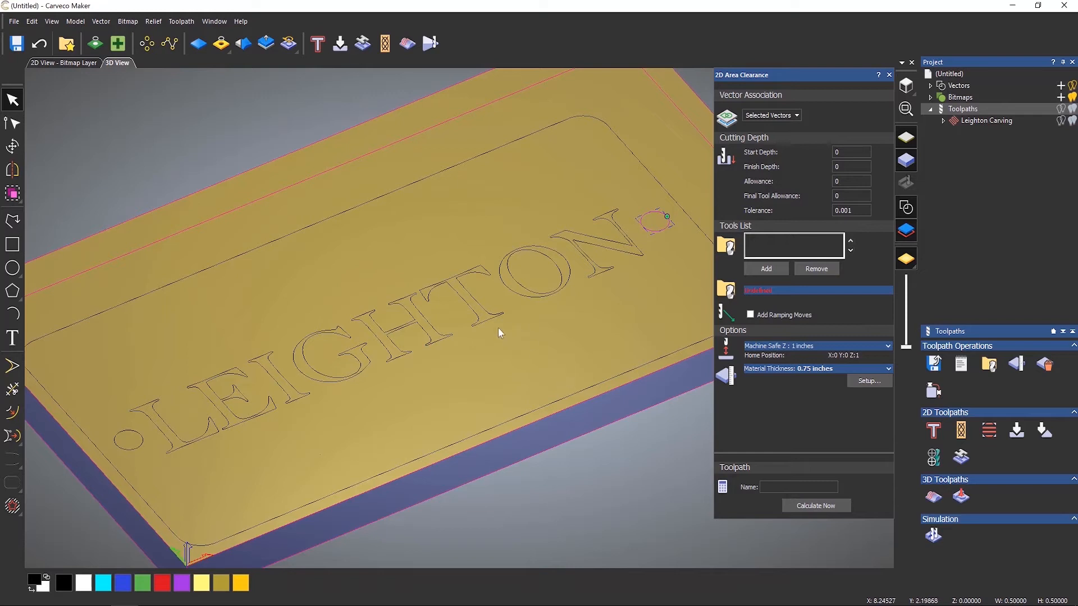
pyautogui.click(140, 445)
pyautogui.moveTo(847, 167); pyautogui.dragTo(762, 151)
pyautogui.write('0.25')
# Add the End Mill 1/4 Inch and End Mill 1/16 Inch tools to the area clearance tools list.
pyautogui.click(773, 271)
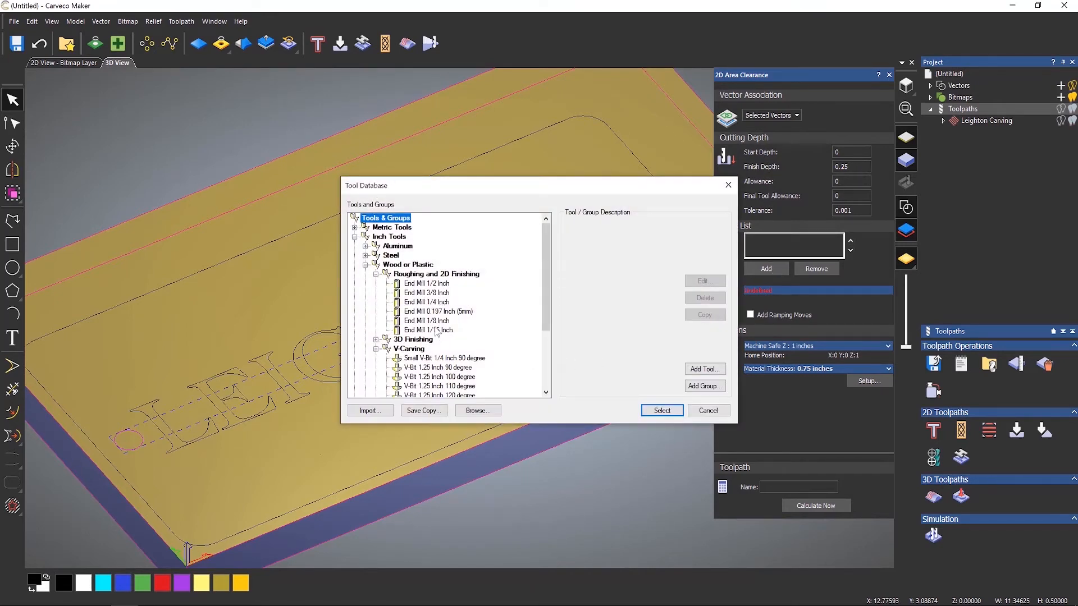
pyautogui.click(438, 303)
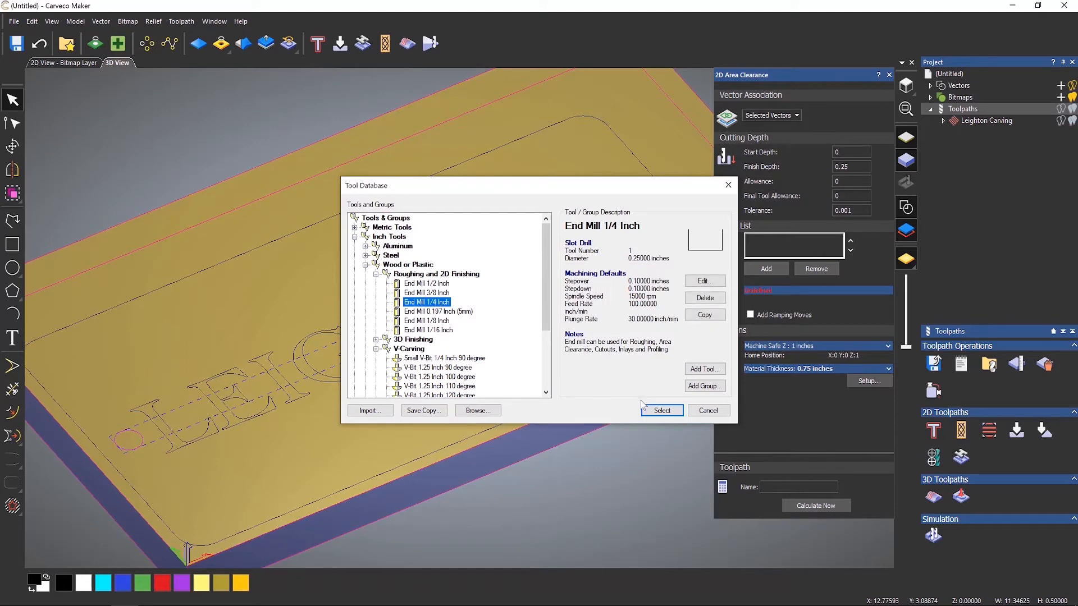
pyautogui.click(662, 412)
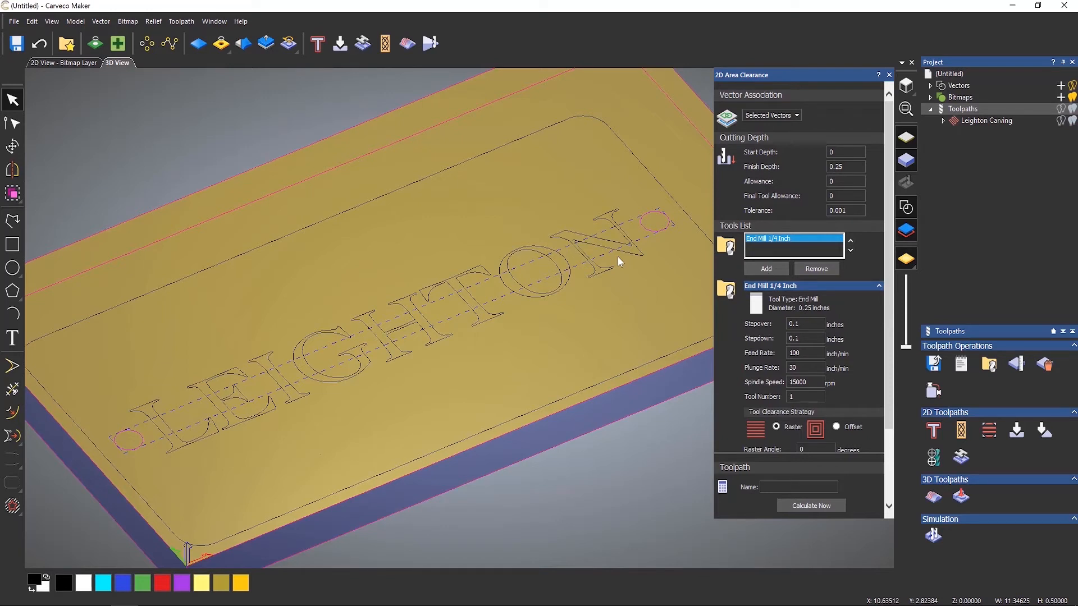
pyautogui.click(765, 268)
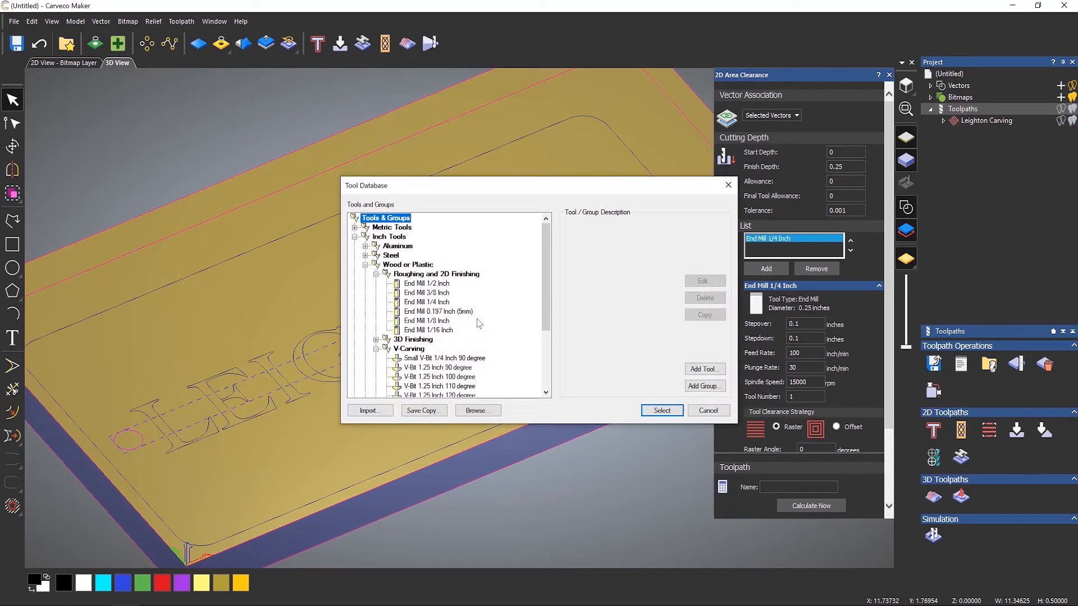
pyautogui.click(435, 331)
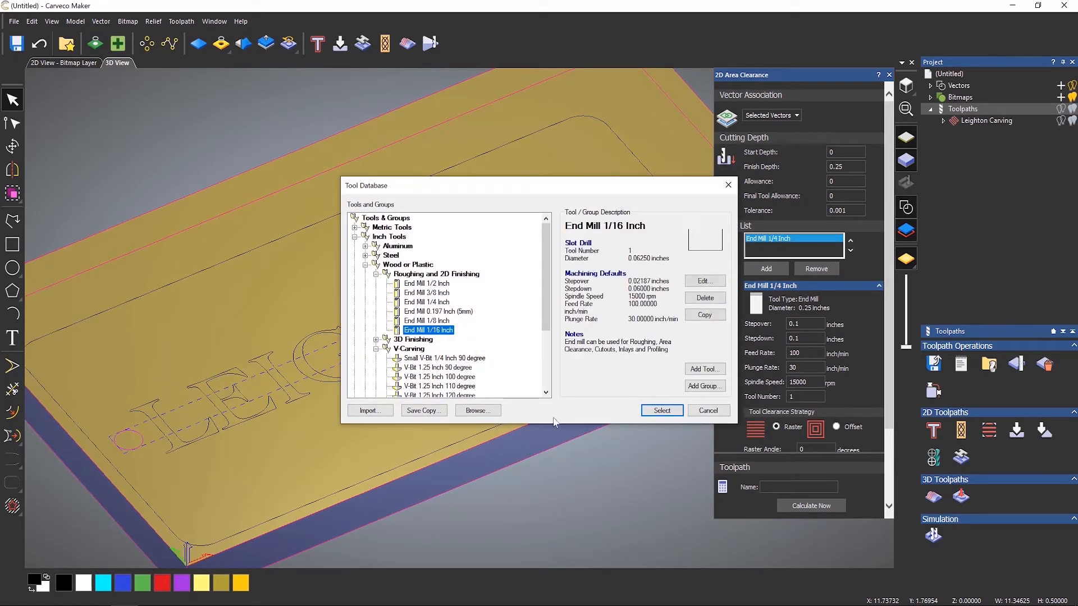
pyautogui.click(662, 411)
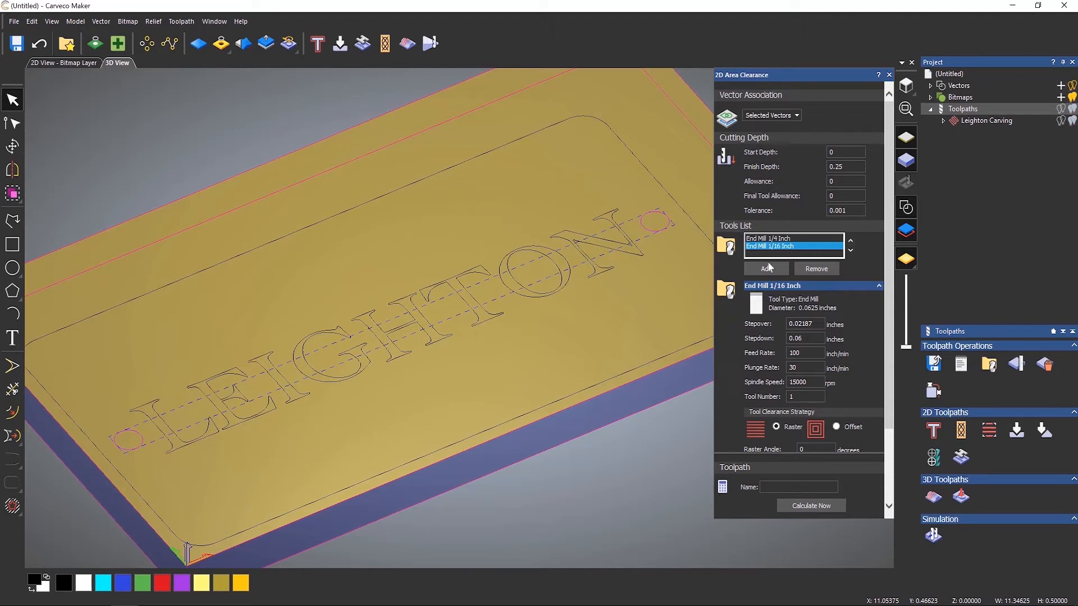
# Remove the End Mill 1/16 Inch from the tools list and set the 1/4 inch end mill's spindle speed to 18000 rpm.
pyautogui.click(804, 267)
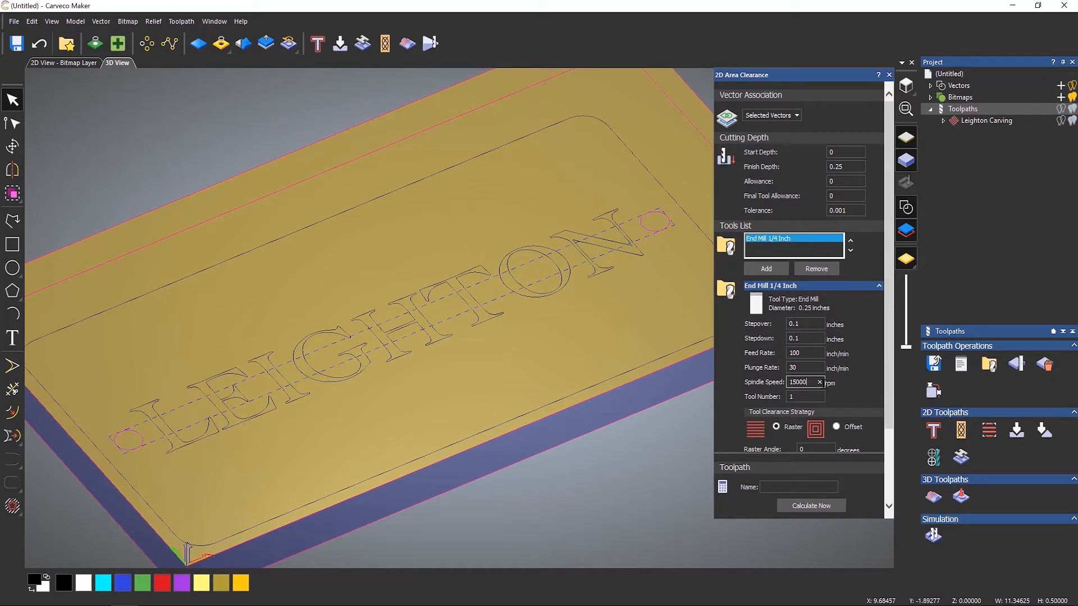
pyautogui.moveTo(823, 383); pyautogui.dragTo(755, 383)
pyautogui.write('18000')
pyautogui.click(795, 397)
pyautogui.click(801, 396)
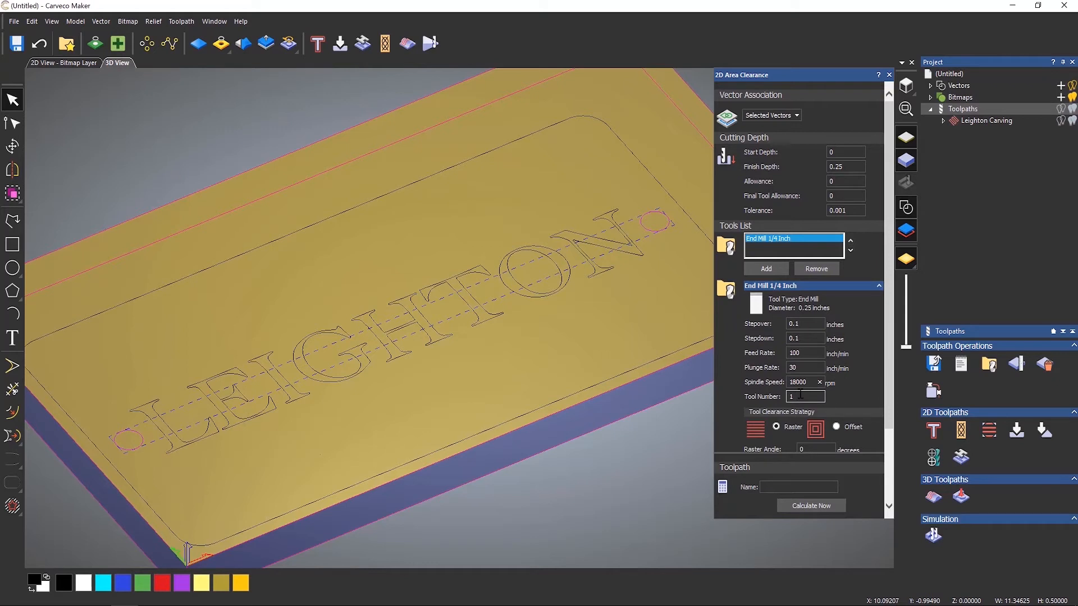
# Calculate the area clearance toolpath for the two circles.
pyautogui.moveTo(888, 347); pyautogui.dragTo(892, 446)
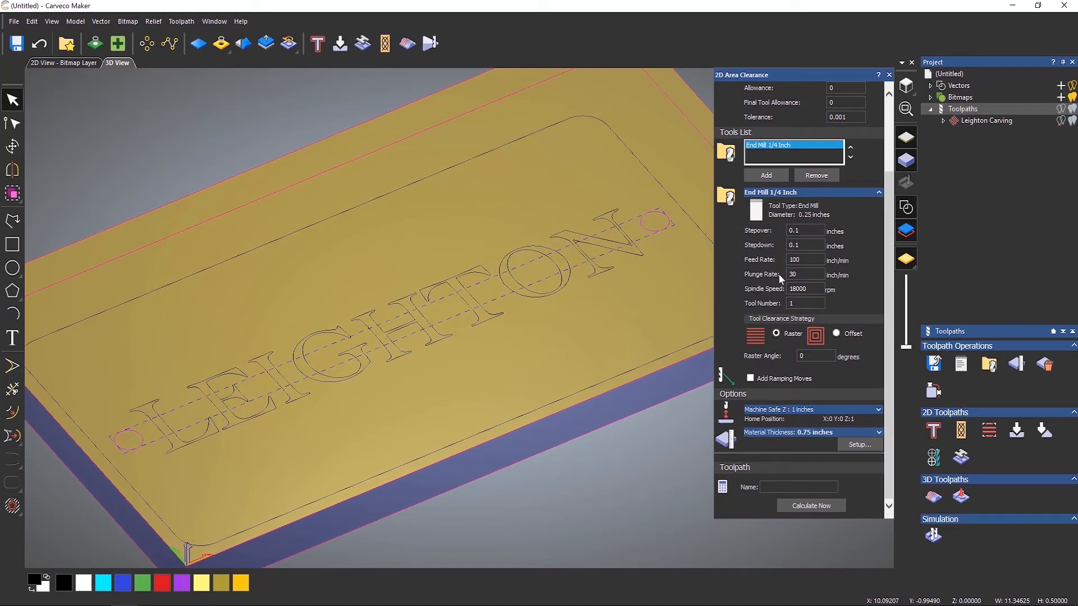
pyautogui.click(807, 248)
pyautogui.scroll(2, 870, 275)
pyautogui.scroll(2, 875, 224)
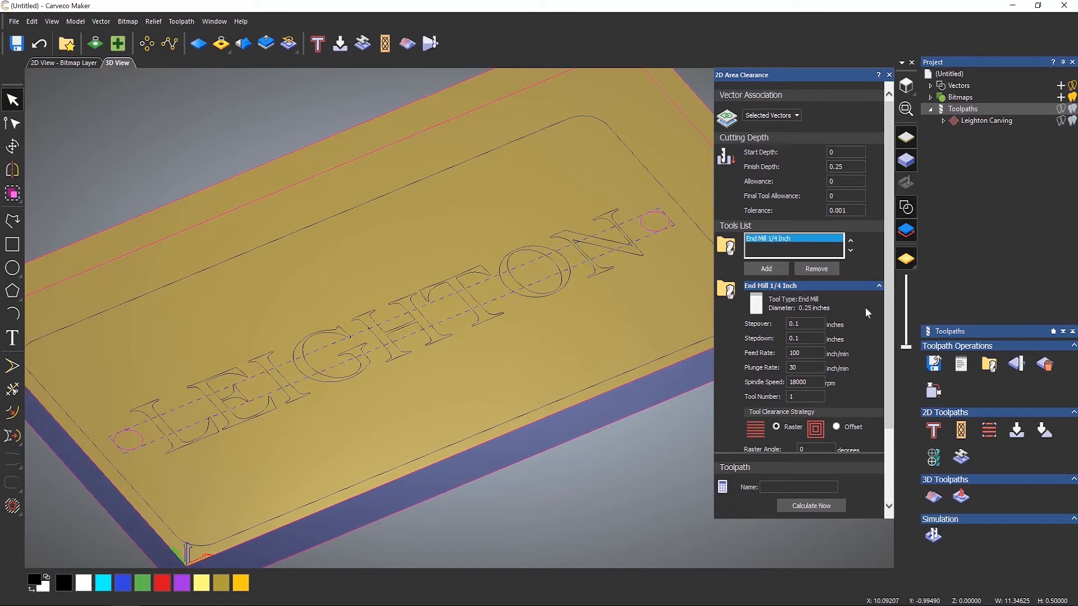
pyautogui.scroll(-4, 890, 337)
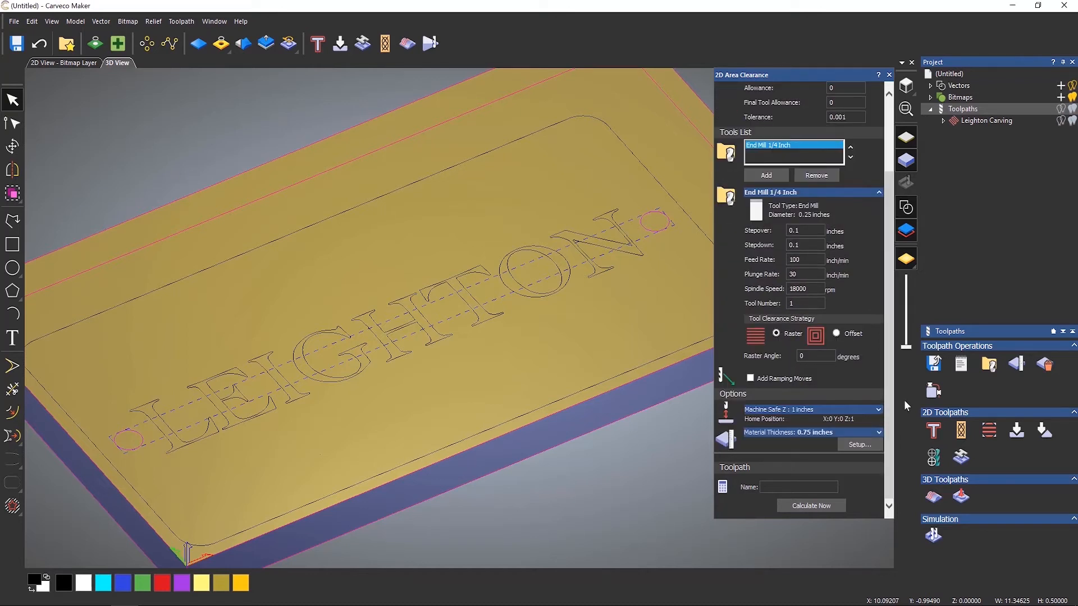
pyautogui.click(811, 504)
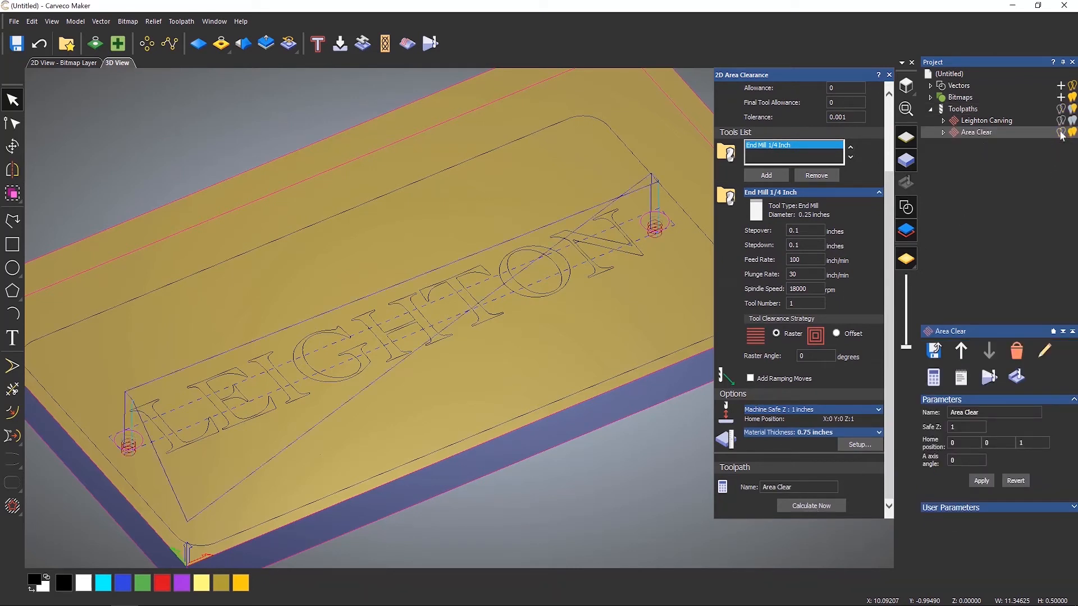
# Set the end mill's stepdown to 0.125 inches and recalculate the area clearance toolpath.
pyautogui.scroll(2, 91, 464)
pyautogui.scroll(5, 90, 463)
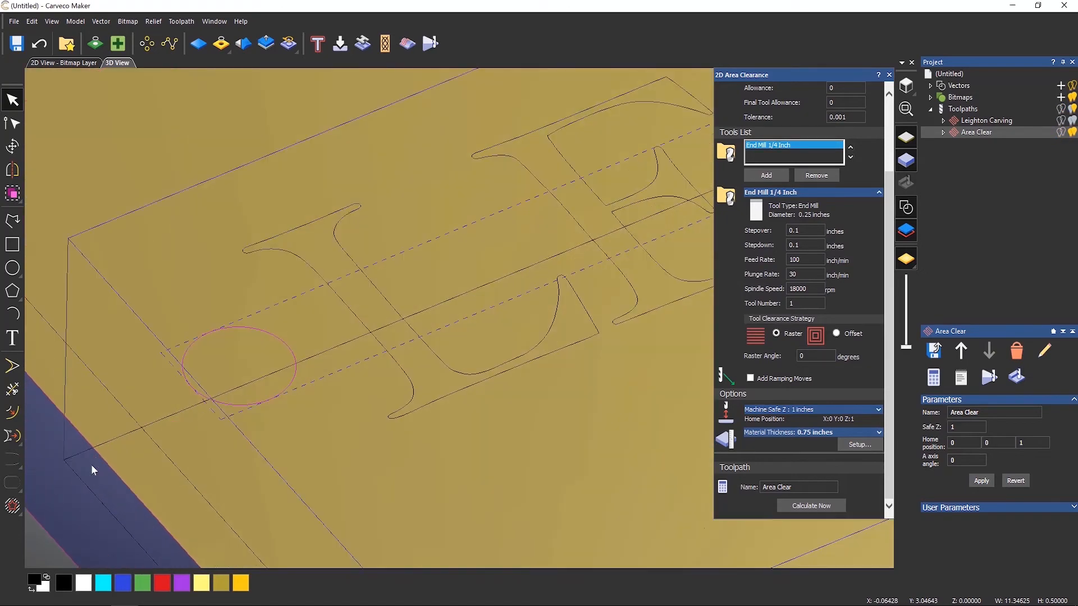
pyautogui.moveTo(417, 409); pyautogui.dragTo(488, 350)
pyautogui.moveTo(551, 345); pyautogui.dragTo(541, 337)
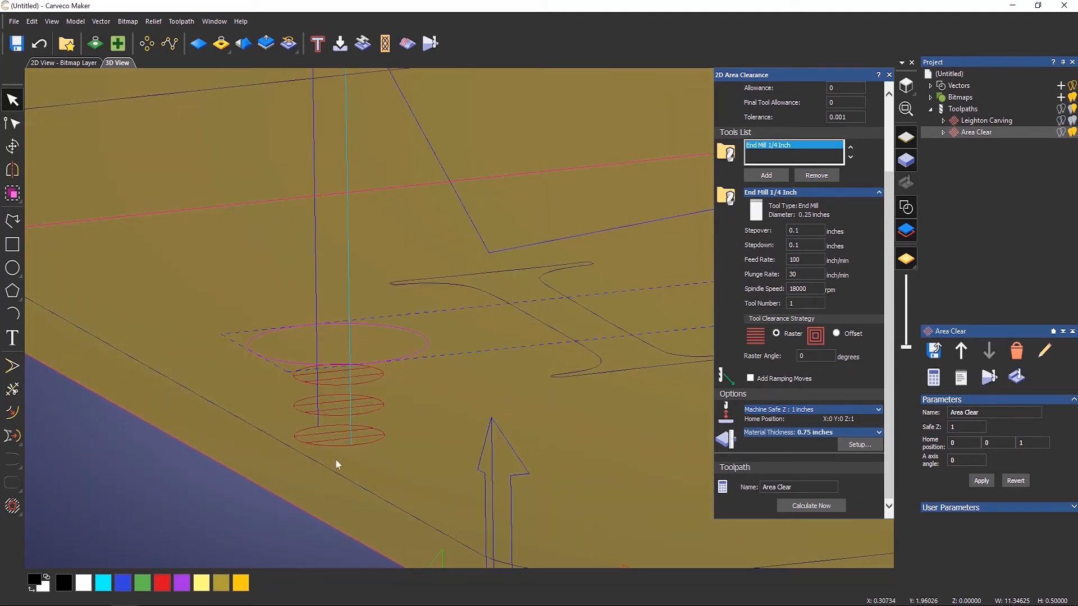
pyautogui.click(800, 245)
pyautogui.doubleClick(788, 246)
pyautogui.write('0.125')
pyautogui.click(805, 506)
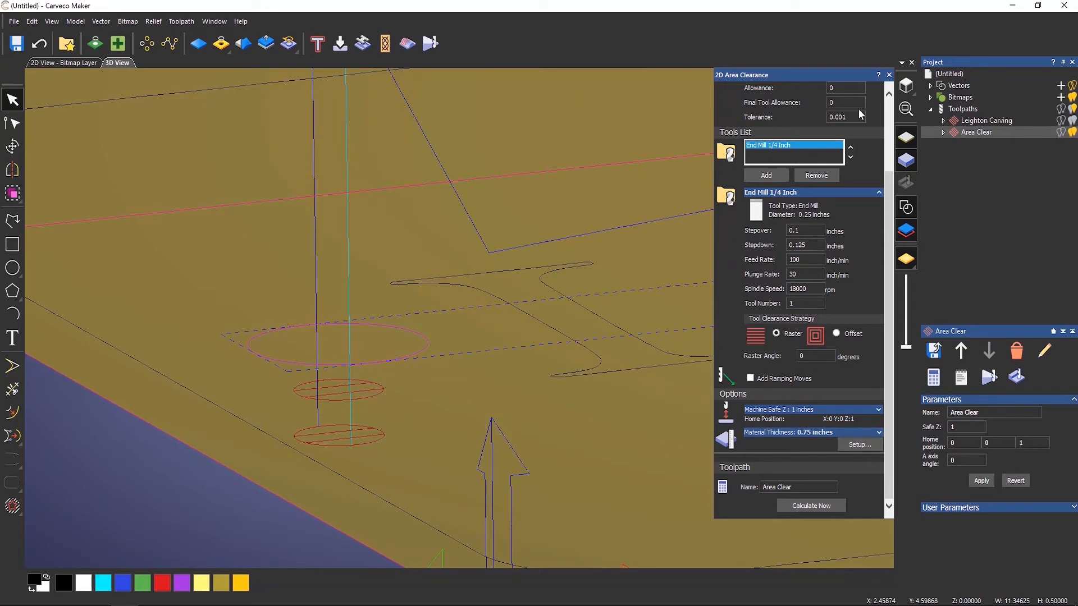
# Switch the tool clearance strategy to Offset and recalculate the area clearance toolpath.
pyautogui.click(905, 85)
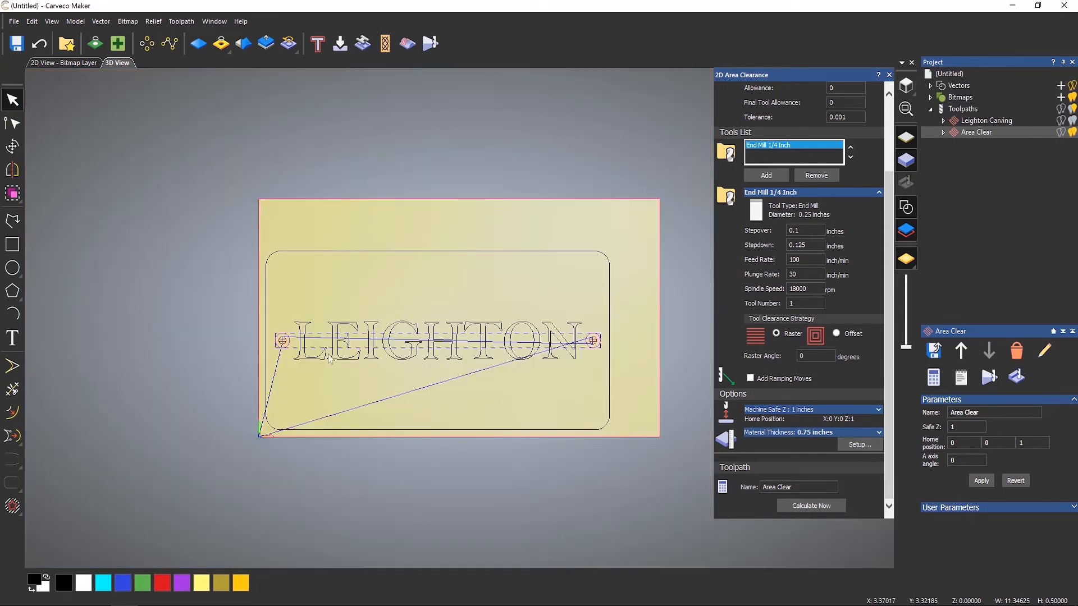
pyautogui.scroll(3, 258, 336)
pyautogui.scroll(6, 335, 349)
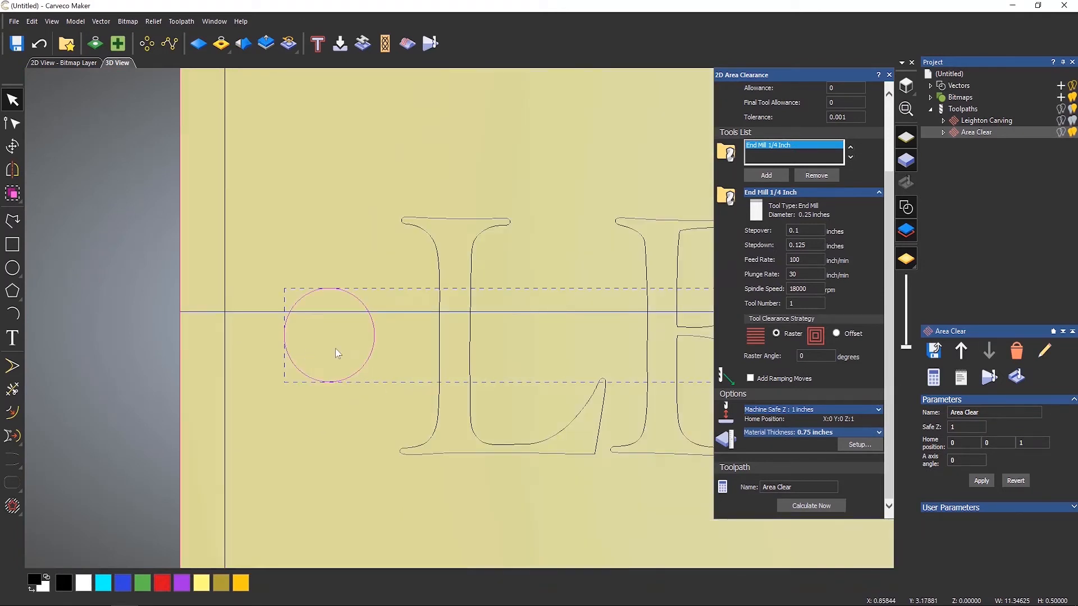
pyautogui.scroll(1, 335, 321)
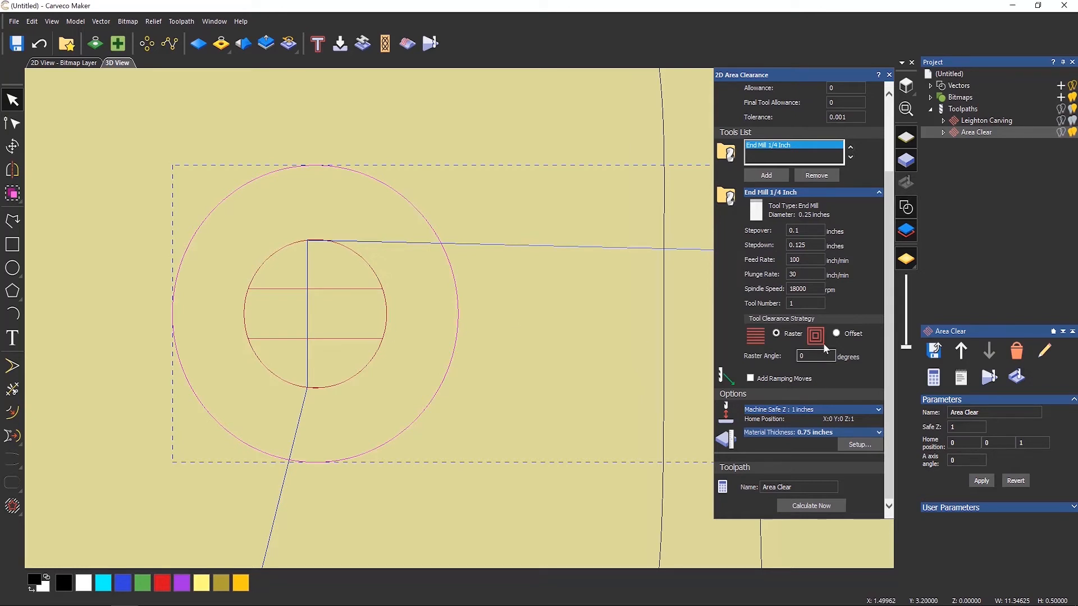
pyautogui.click(835, 334)
pyautogui.click(810, 506)
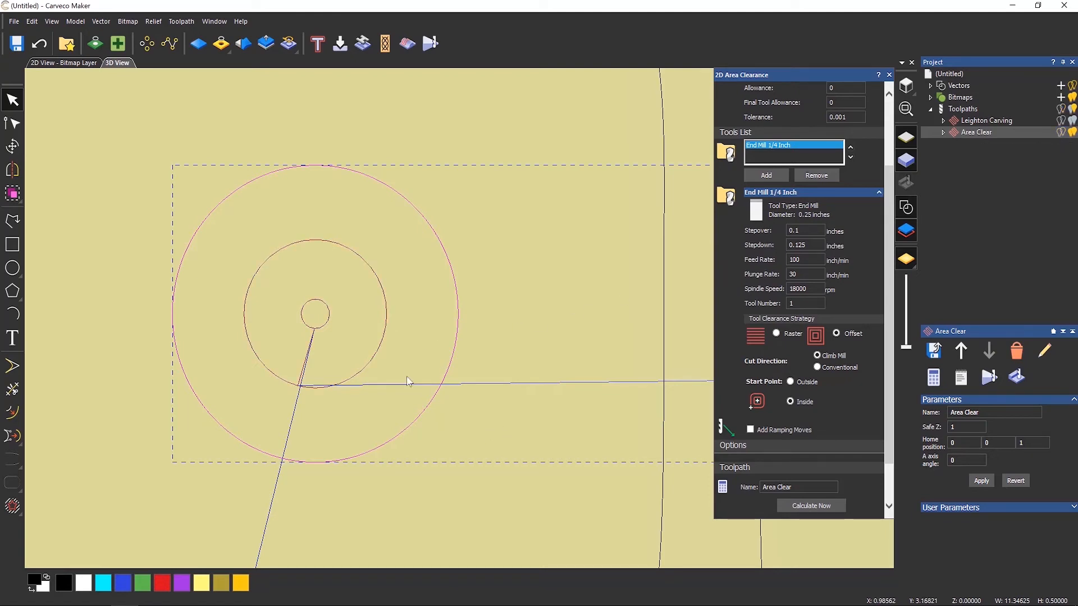
# Close the area clearance dialog and hide the Area Clear toolpath.
pyautogui.moveTo(409, 382); pyautogui.dragTo(252, 428)
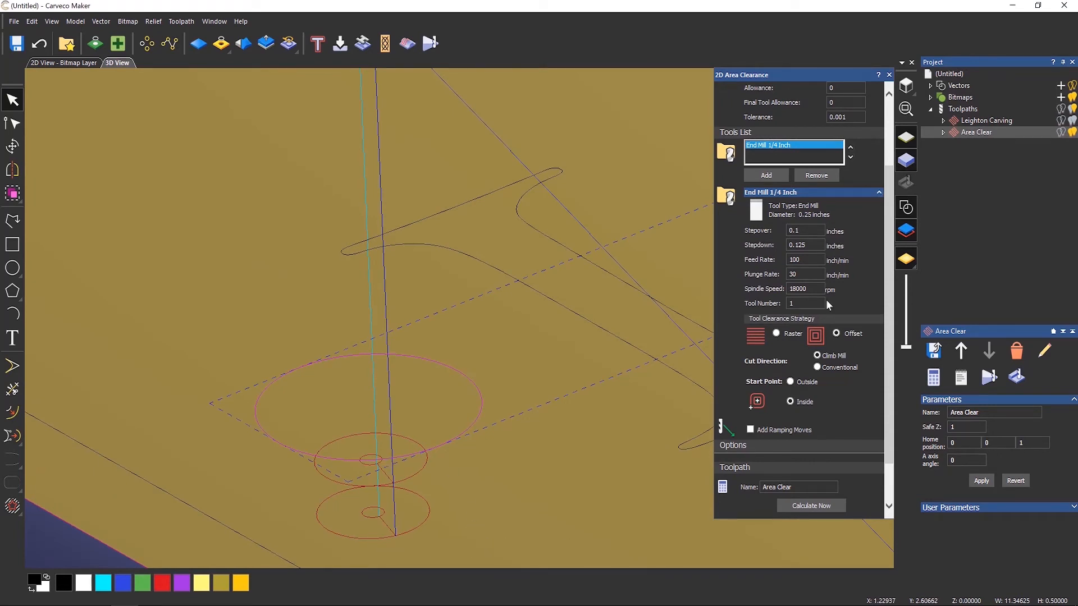
pyautogui.scroll(-3, 887, 329)
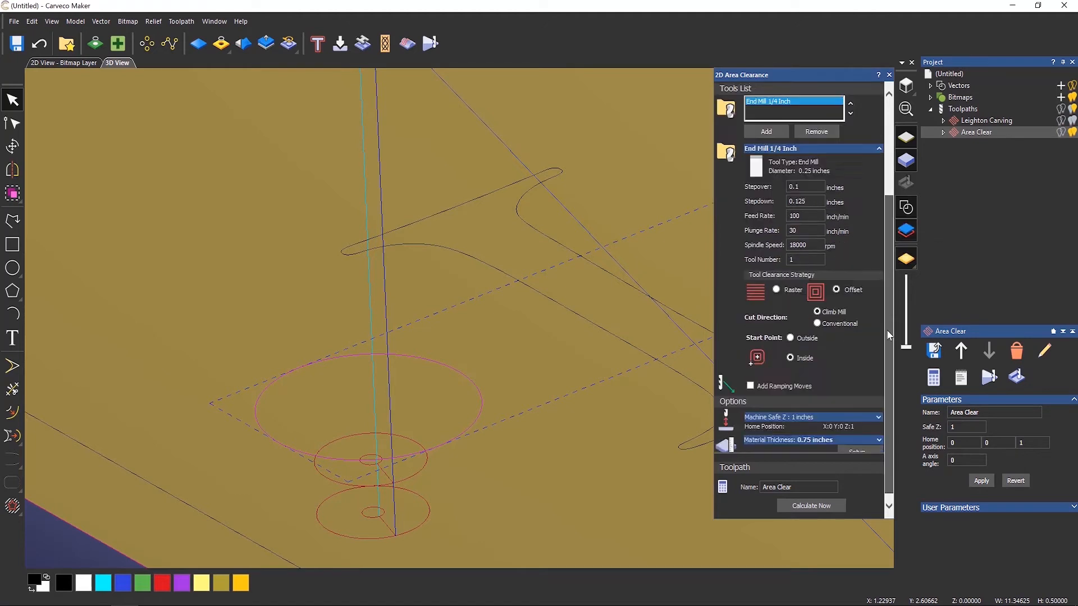
pyautogui.click(889, 75)
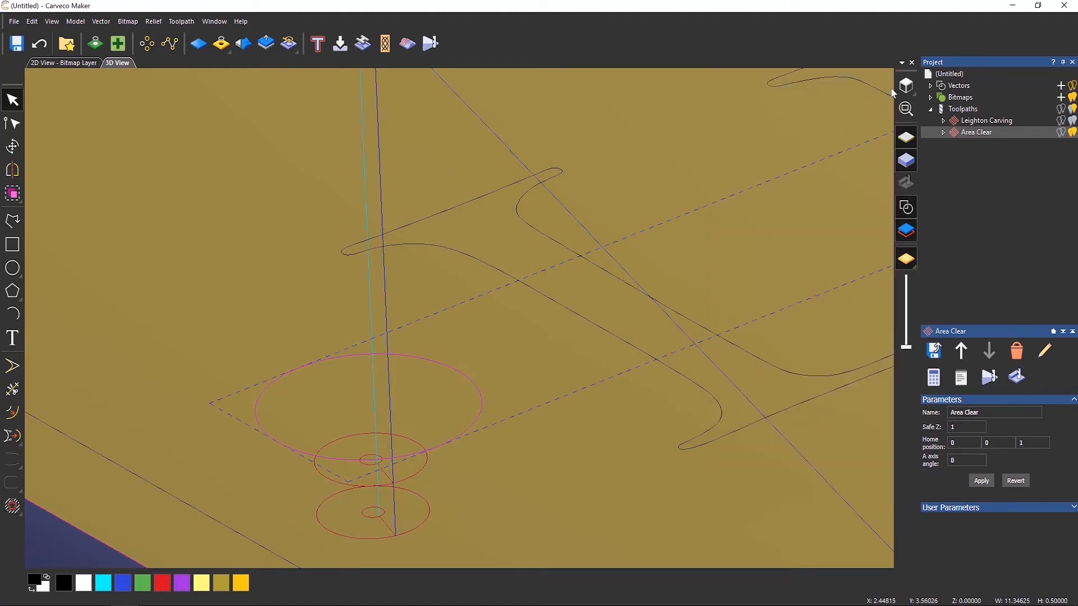
pyautogui.scroll(-5, 608, 299)
pyautogui.scroll(-3, 624, 308)
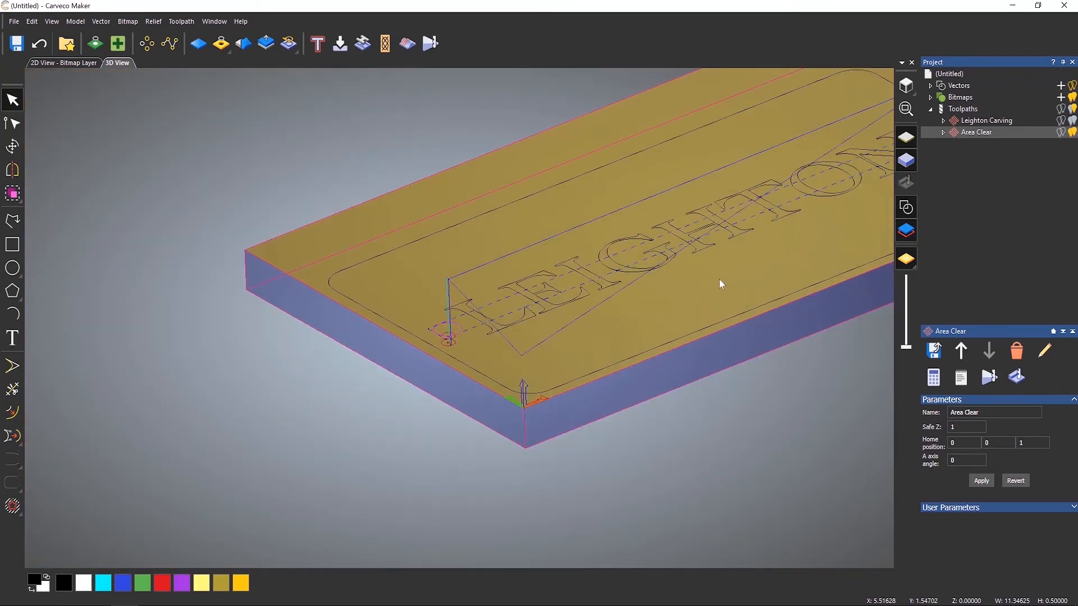
pyautogui.moveTo(720, 279); pyautogui.dragTo(459, 395, button='middle')
pyautogui.moveTo(602, 379); pyautogui.dragTo(584, 464)
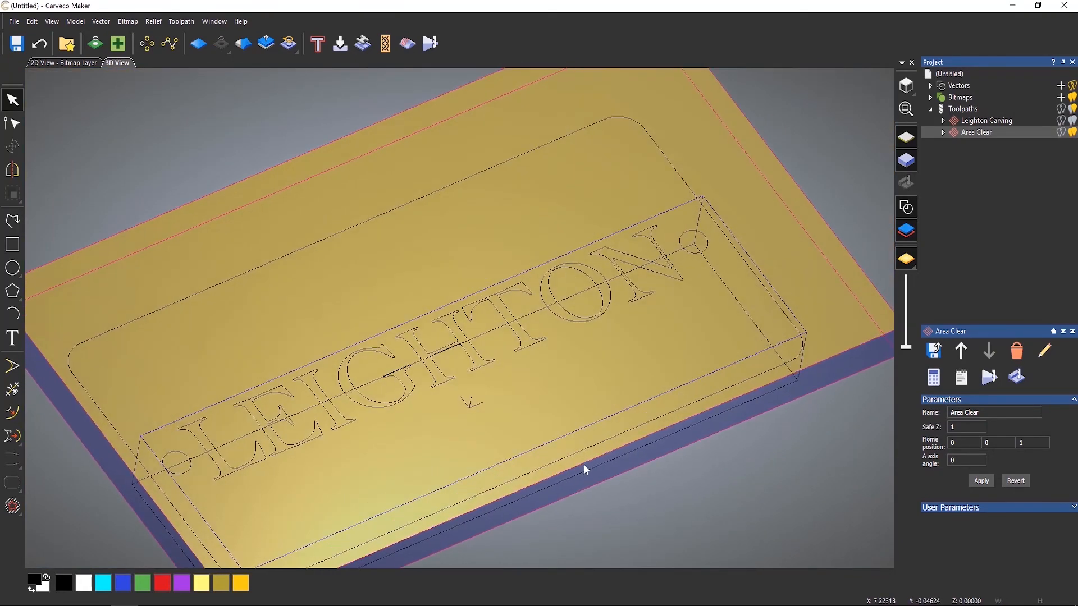
pyautogui.moveTo(587, 361); pyautogui.dragTo(602, 352, button='middle')
pyautogui.moveTo(709, 348); pyautogui.dragTo(687, 340)
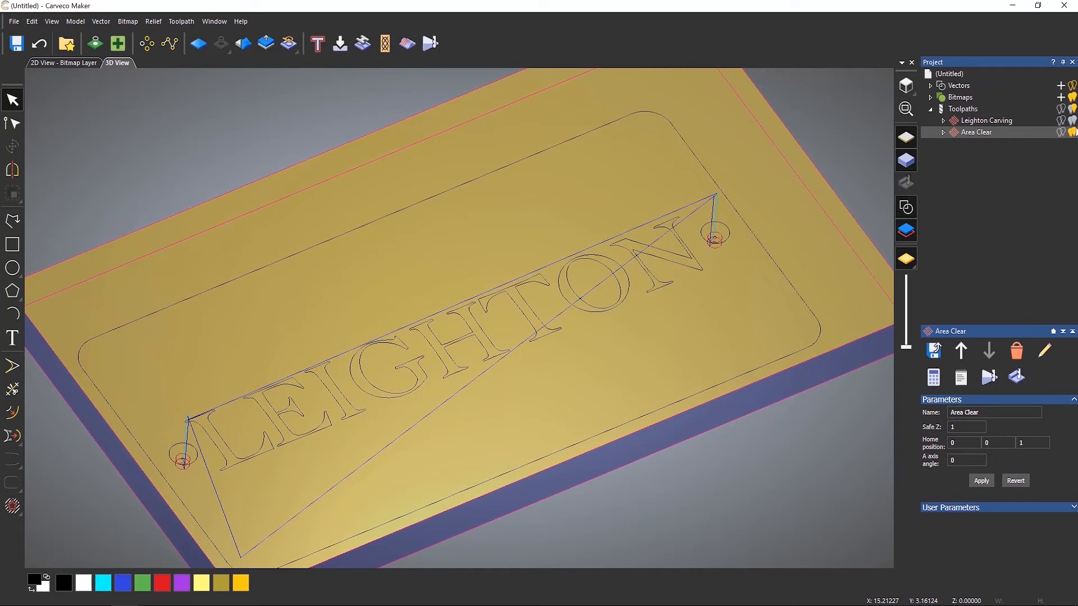
pyautogui.click(1072, 132)
# Select both circles and calculate a Drilling toolpath using the End Mill 1/4 Inch tool.
pyautogui.click(723, 243)
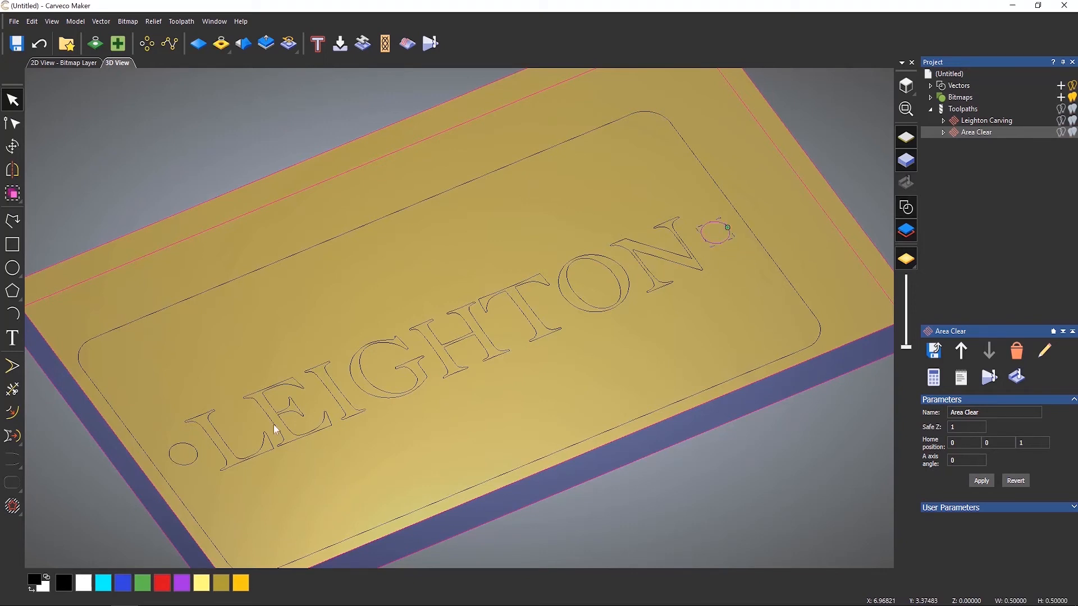
pyautogui.keyDown('shift'); pyautogui.click(194, 462); pyautogui.keyUp('shift')
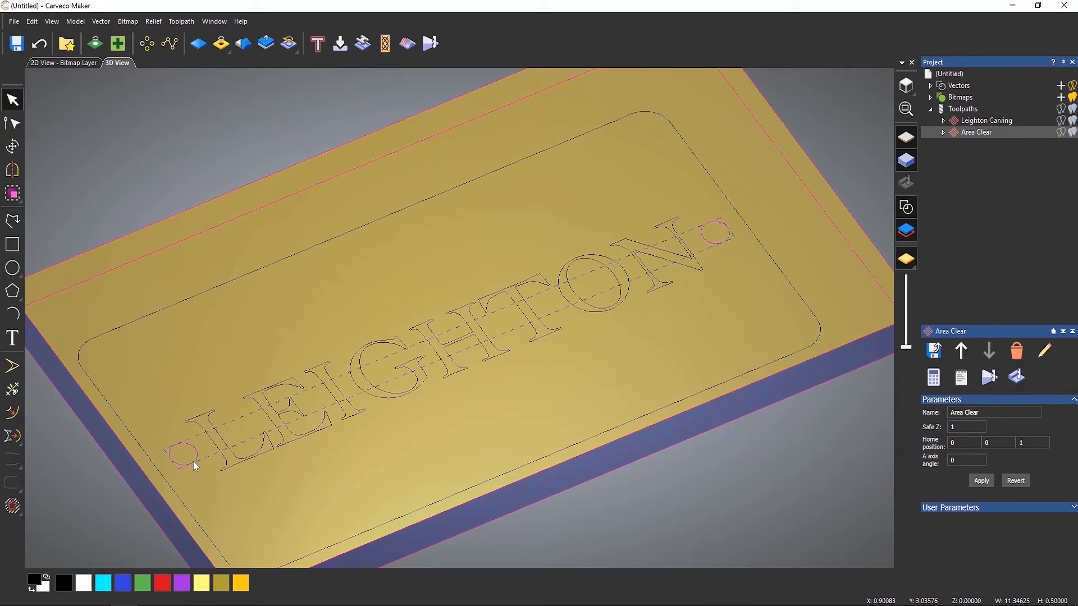
pyautogui.click(968, 110)
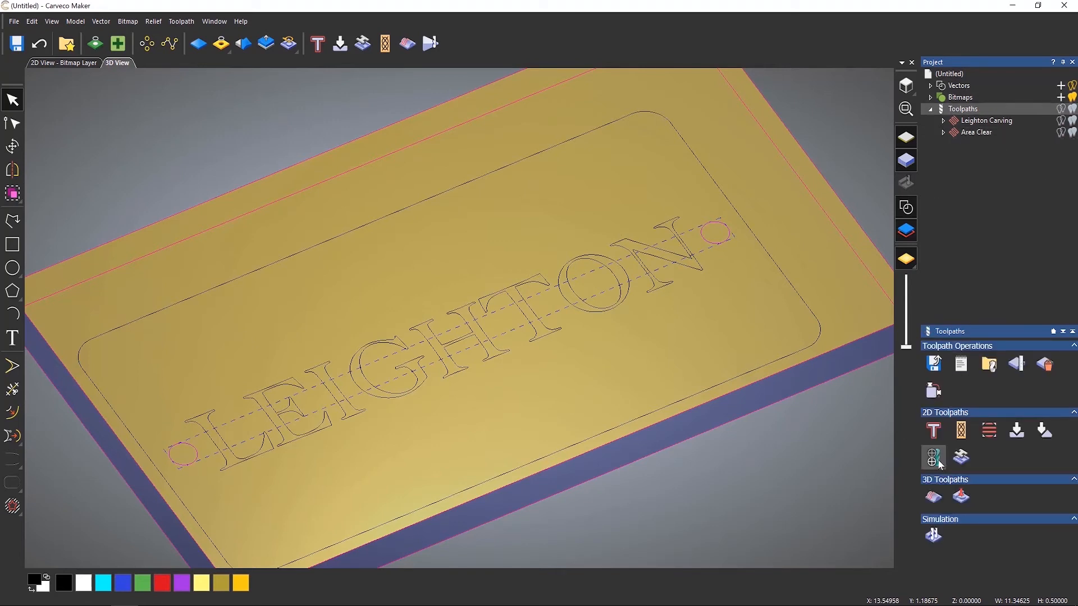
pyautogui.click(933, 458)
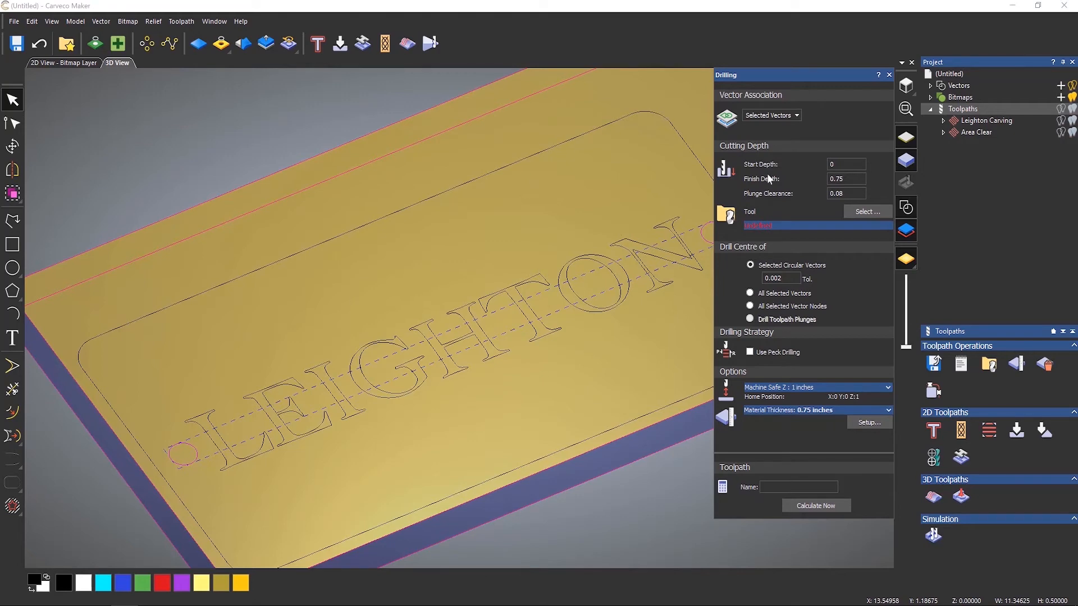
pyautogui.click(863, 216)
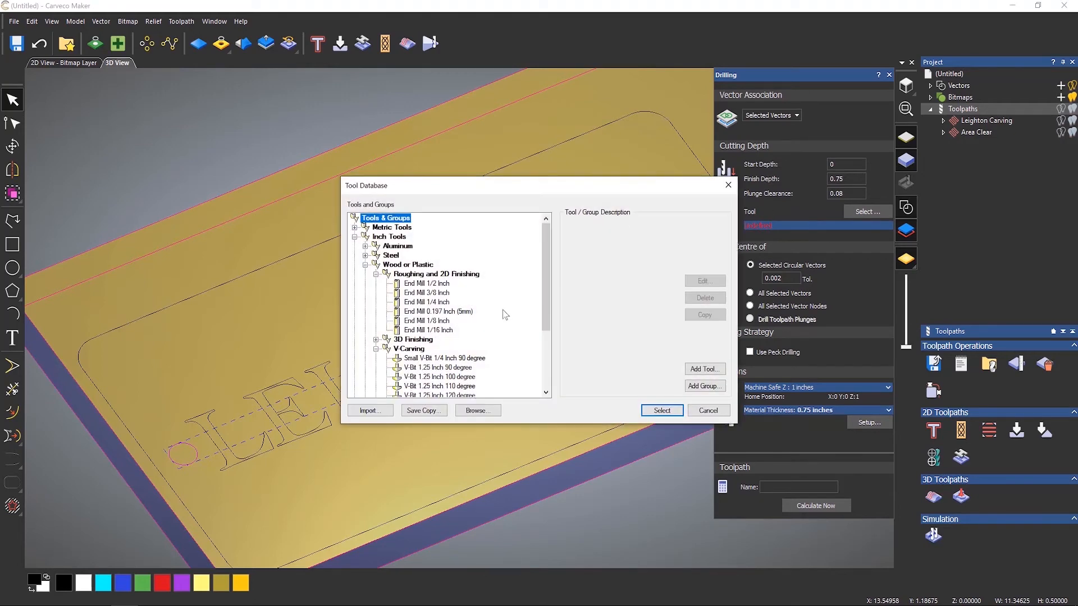
pyautogui.click(428, 303)
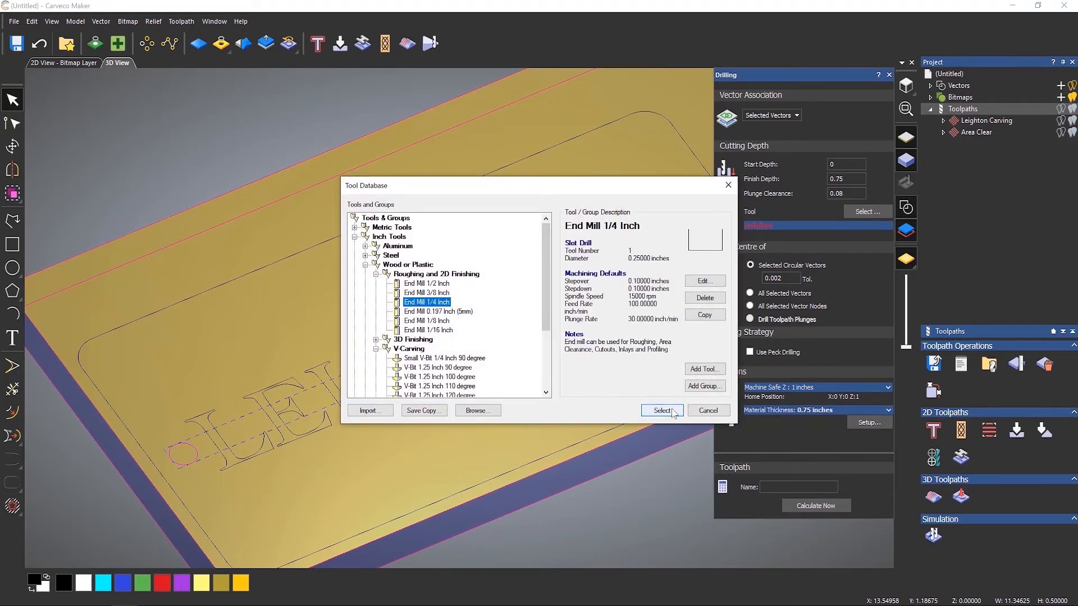
pyautogui.click(671, 410)
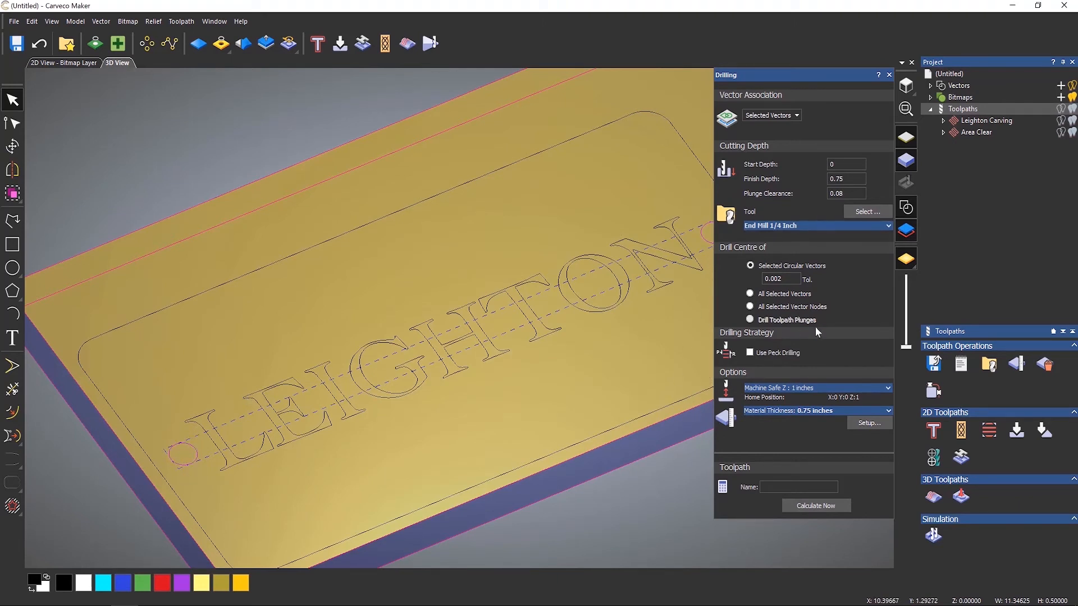
pyautogui.click(819, 506)
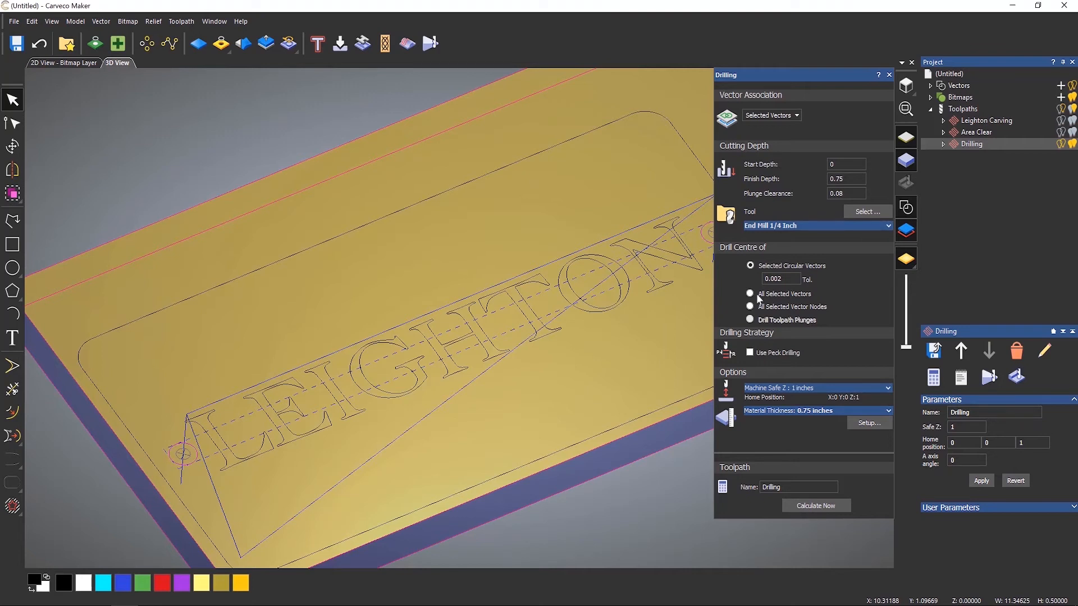
# Close the drilling dialog, select the sign's rounded border and start a new Profiling toolpath.
pyautogui.click(888, 74)
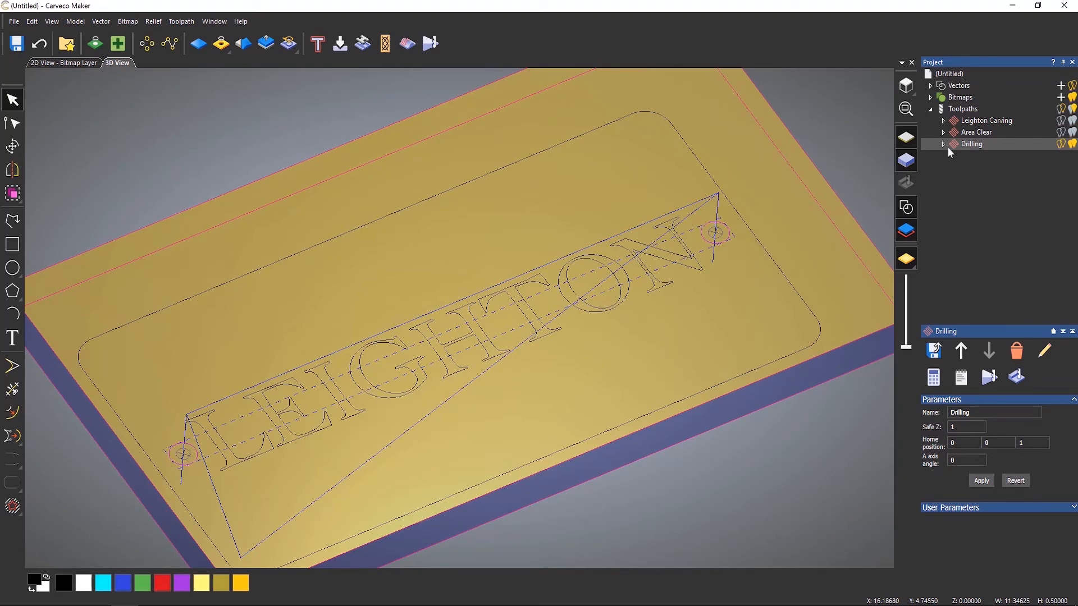
pyautogui.click(963, 110)
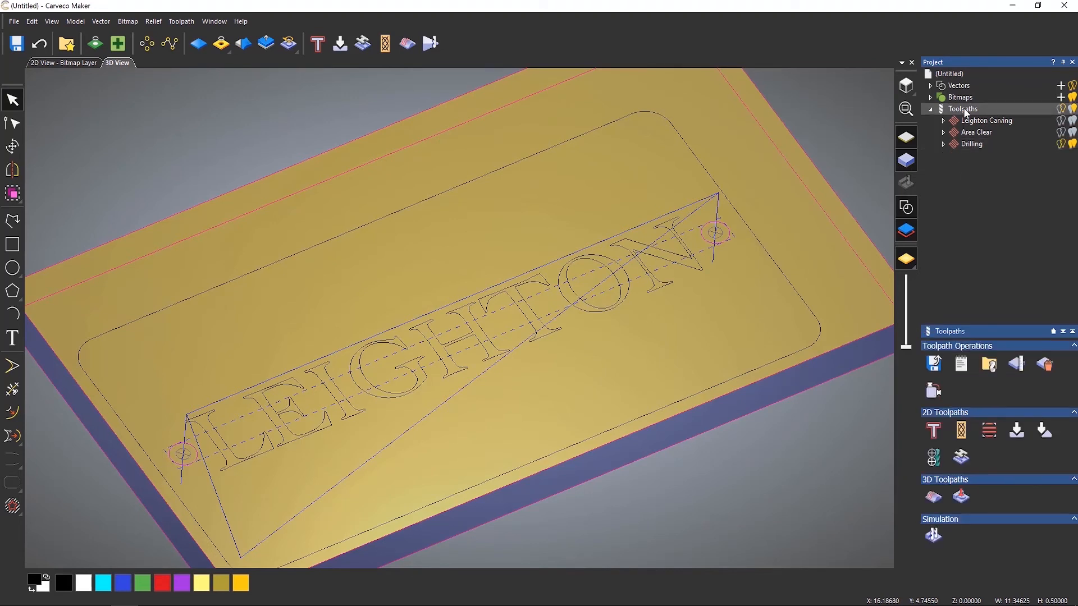
pyautogui.click(778, 270)
pyautogui.scroll(-3, 646, 267)
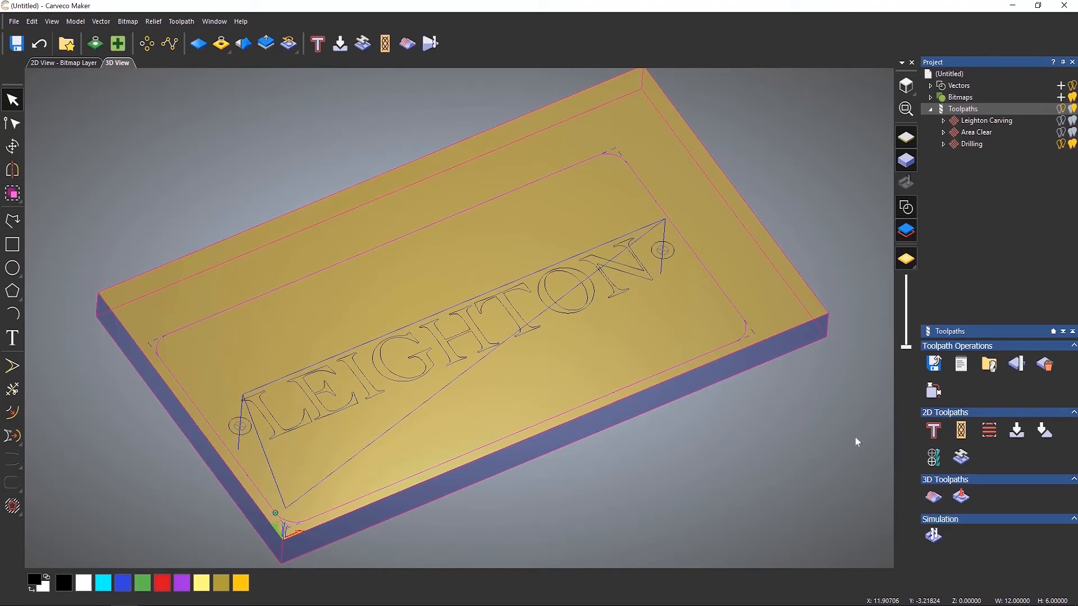
pyautogui.click(936, 434)
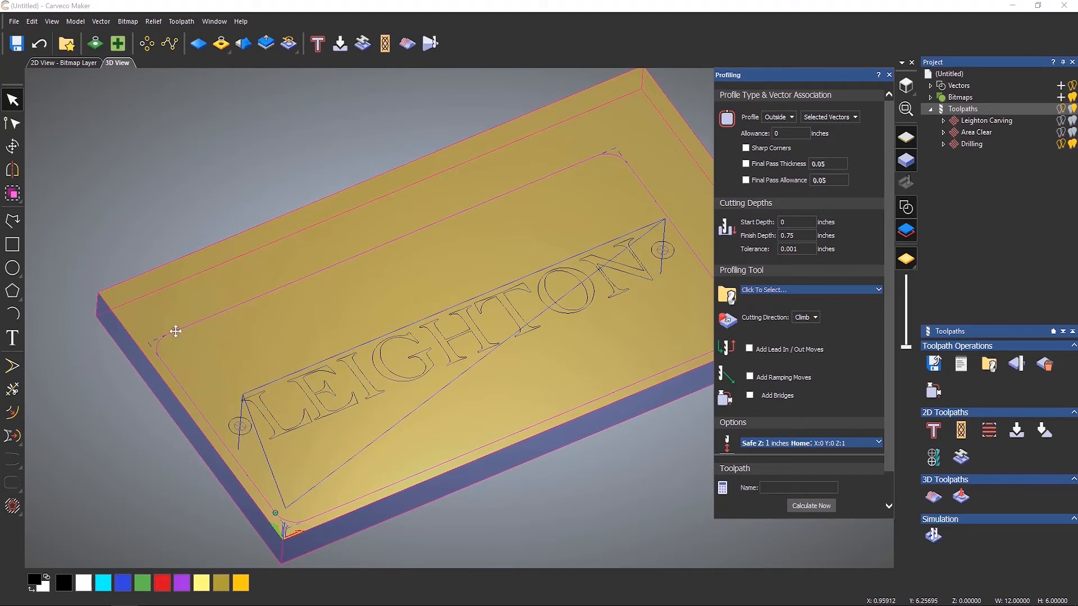
# Set the profile type to Along and choose End Mill 1/4 Inch as the profiling tool.
pyautogui.click(771, 119)
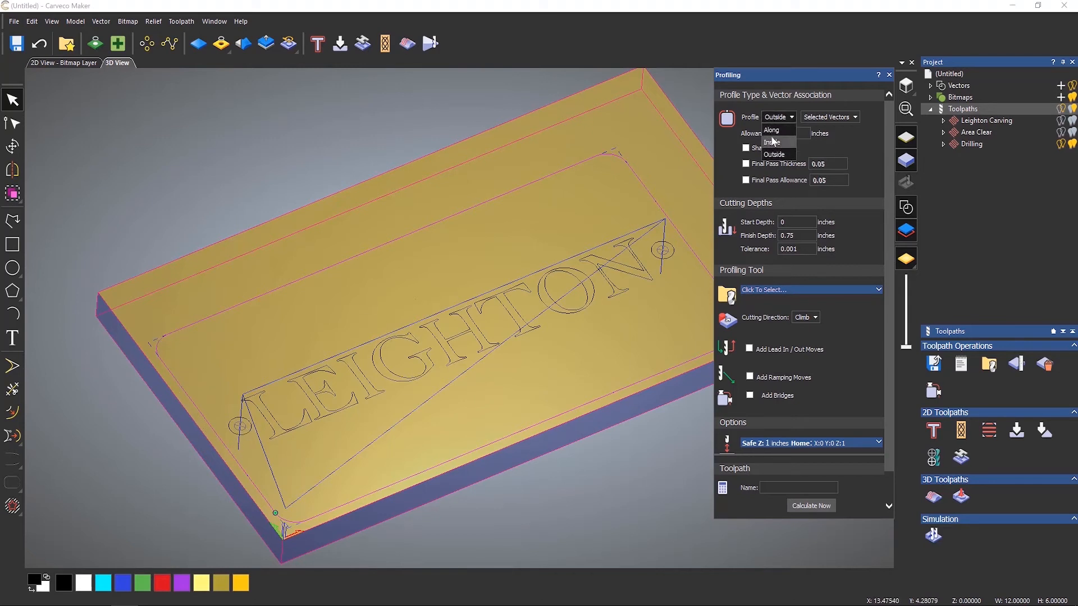
pyautogui.click(772, 129)
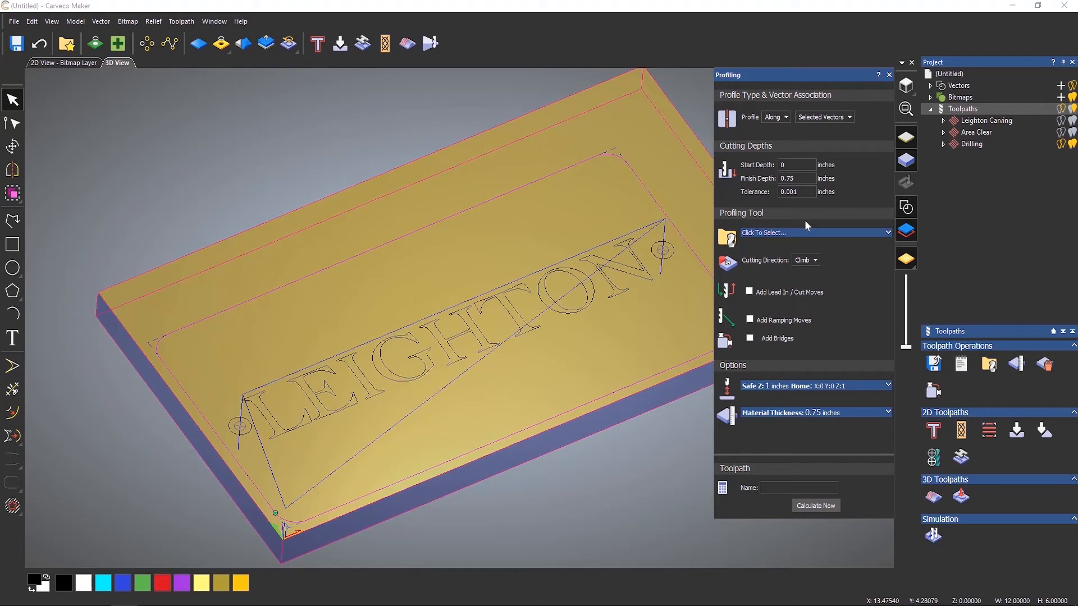
pyautogui.click(799, 233)
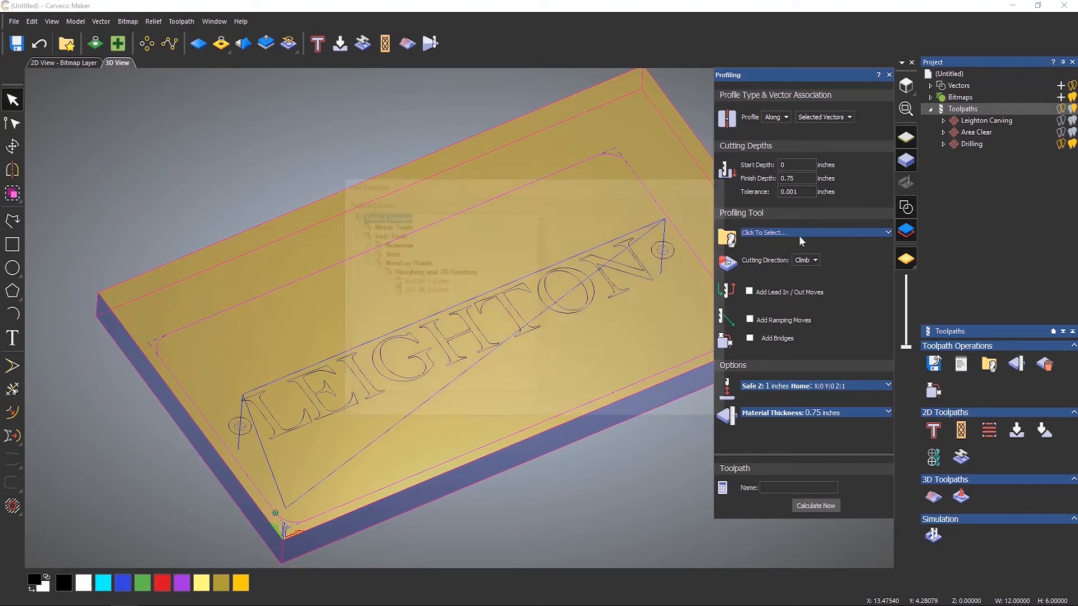
pyautogui.click(431, 304)
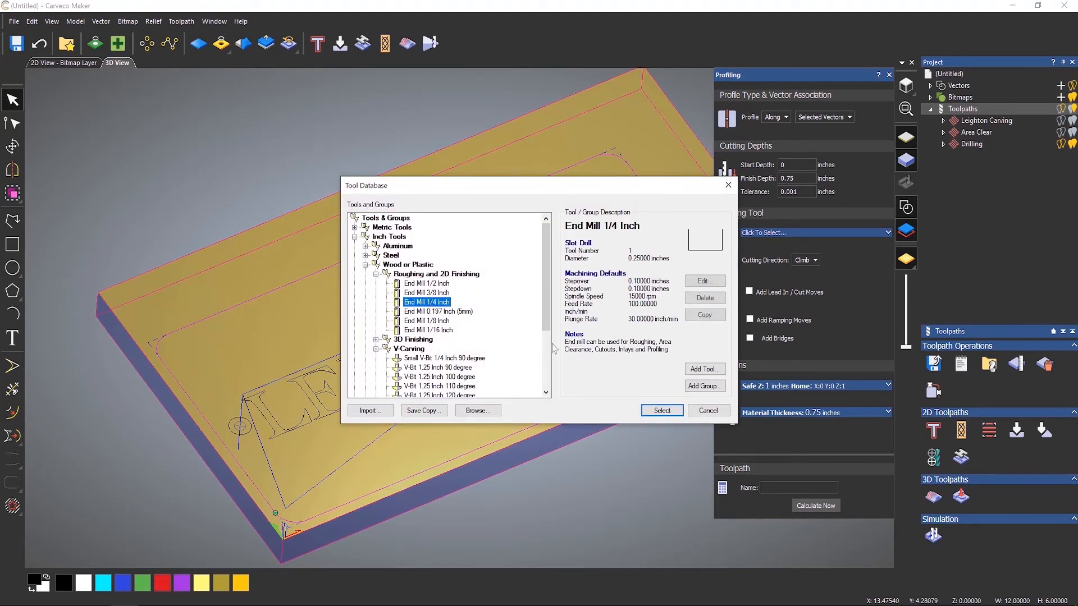
pyautogui.click(662, 410)
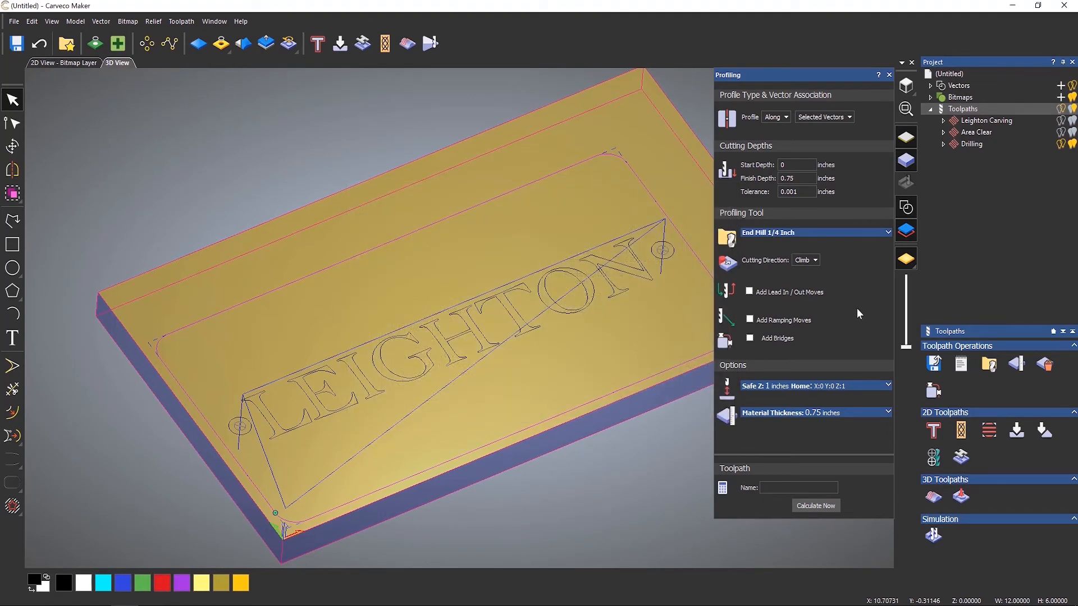
# Change the profile type to Inside and set the profiling tool's stepdown to 0.25 inches.
pyautogui.click(776, 116)
pyautogui.click(774, 143)
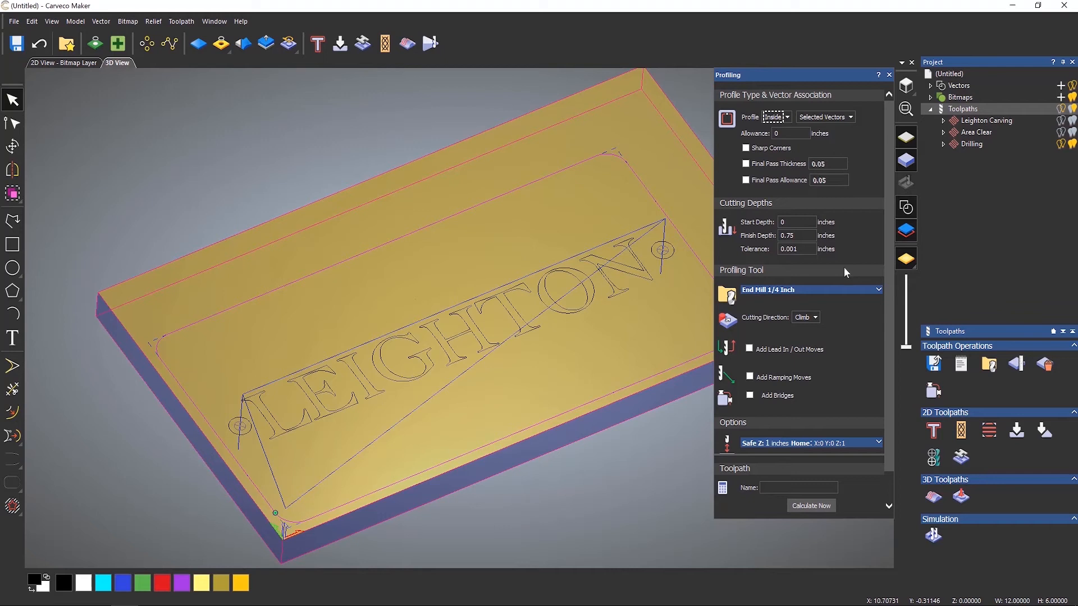
pyautogui.click(820, 290)
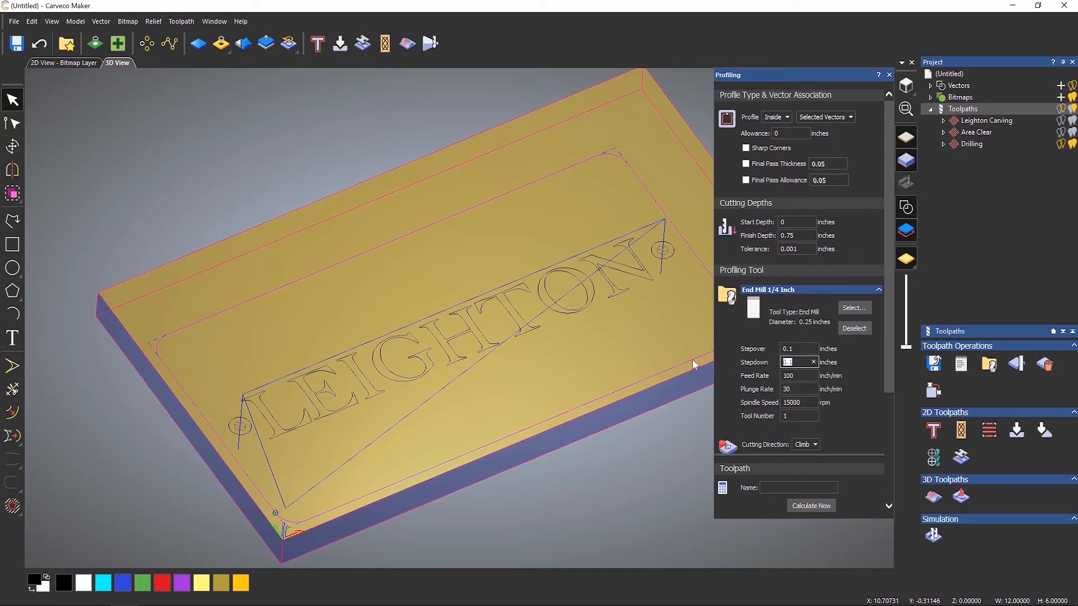
pyautogui.doubleClick(802, 363)
pyautogui.write('0.25')
pyautogui.moveTo(886, 338); pyautogui.dragTo(894, 463)
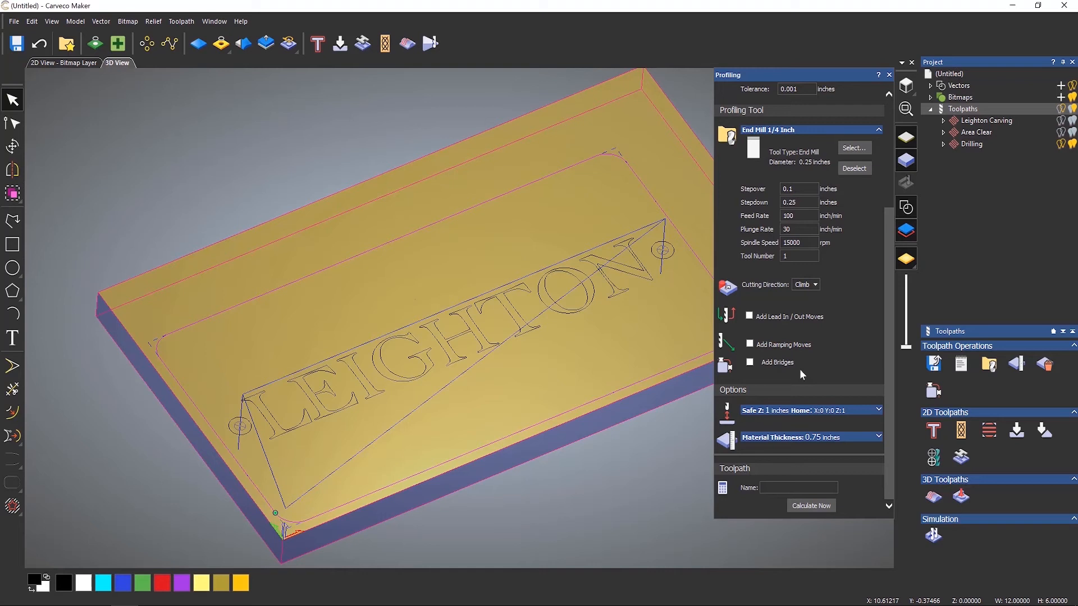
# Calculate the profile toolpath and close the profiling dialog.
pyautogui.click(818, 508)
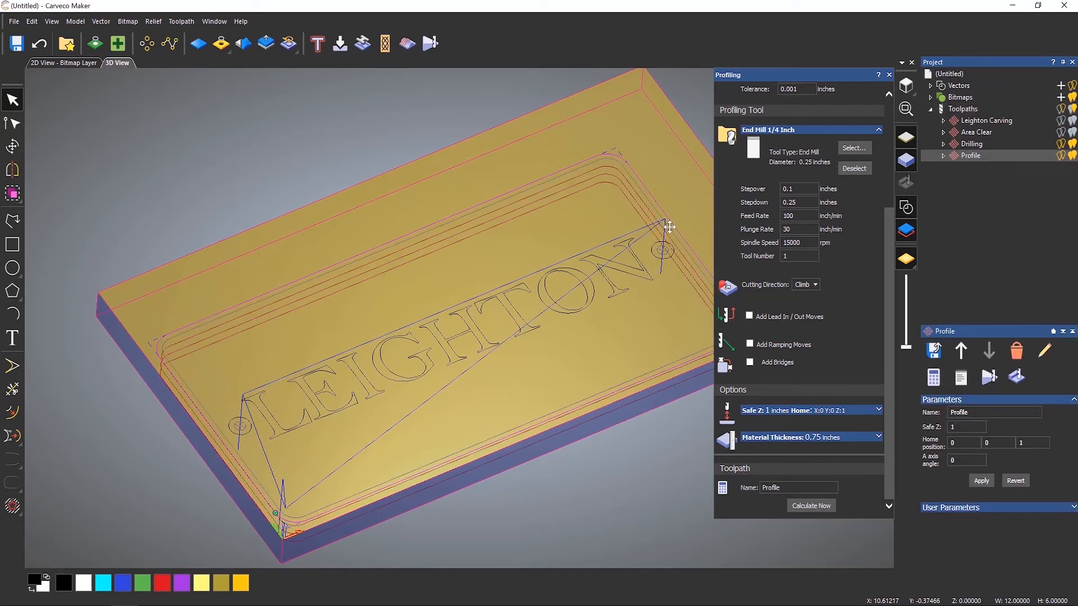
pyautogui.click(1059, 111)
pyautogui.click(1060, 110)
pyautogui.click(889, 75)
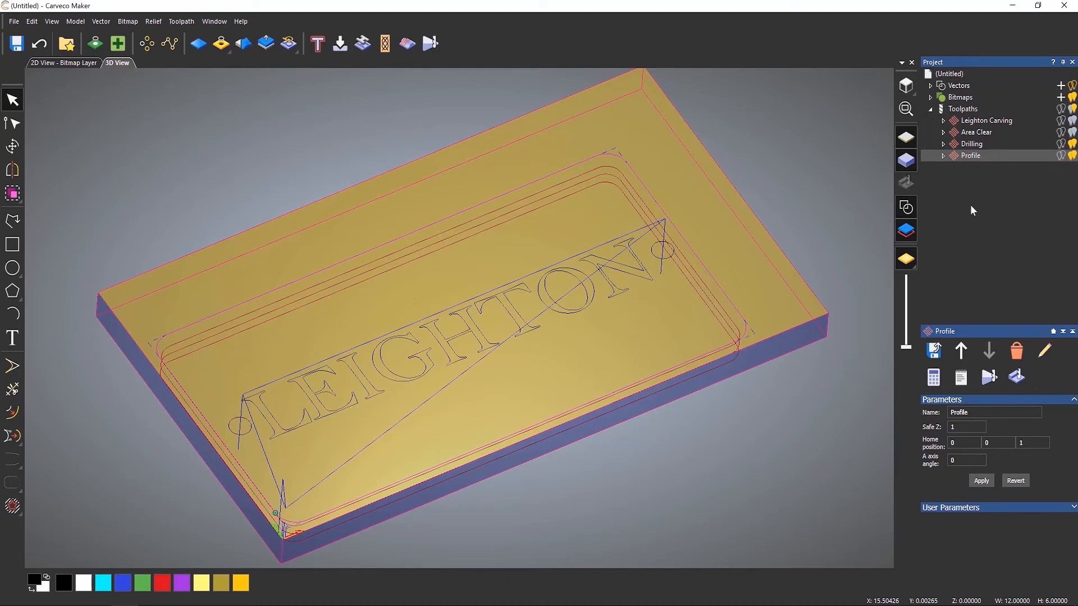
# Move the Drilling toolpath above Area Clear in the toolpath order and review the Area Clear settings.
pyautogui.click(971, 146)
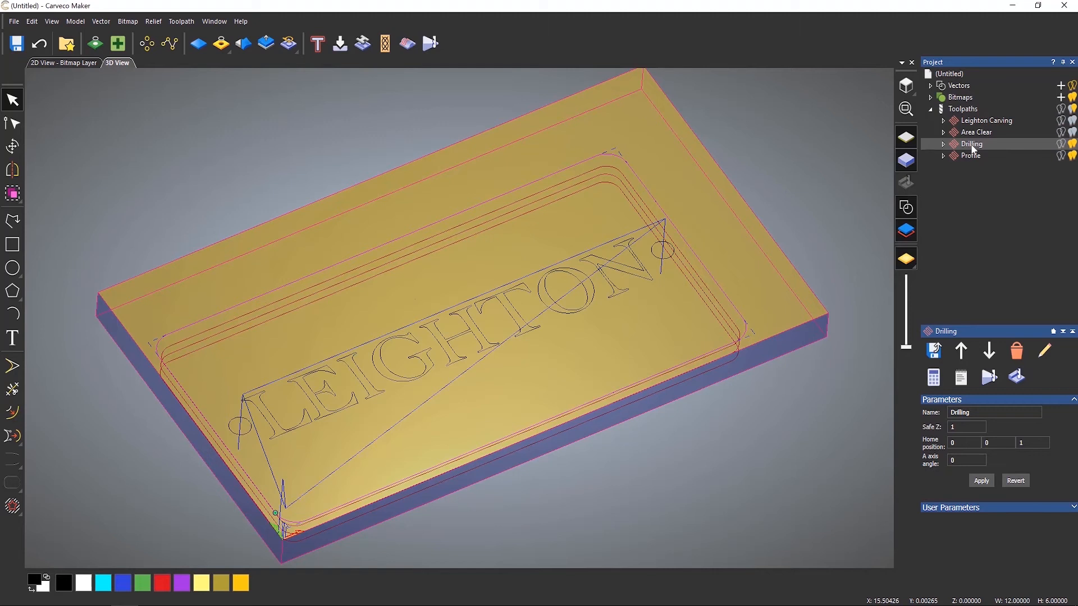
pyautogui.moveTo(978, 147); pyautogui.dragTo(978, 130)
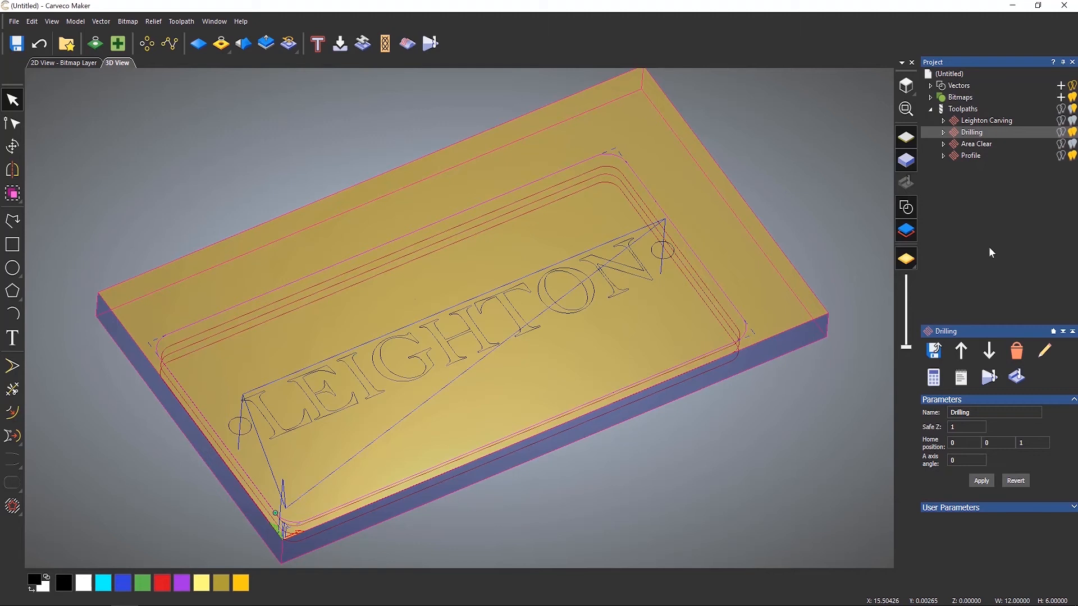
pyautogui.doubleClick(971, 144)
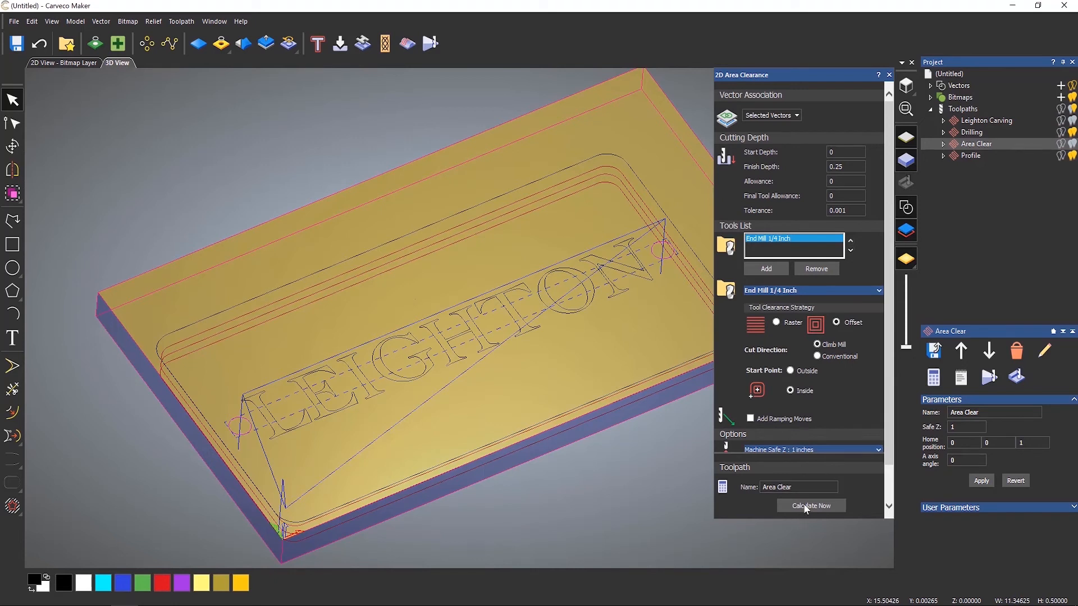
pyautogui.click(889, 74)
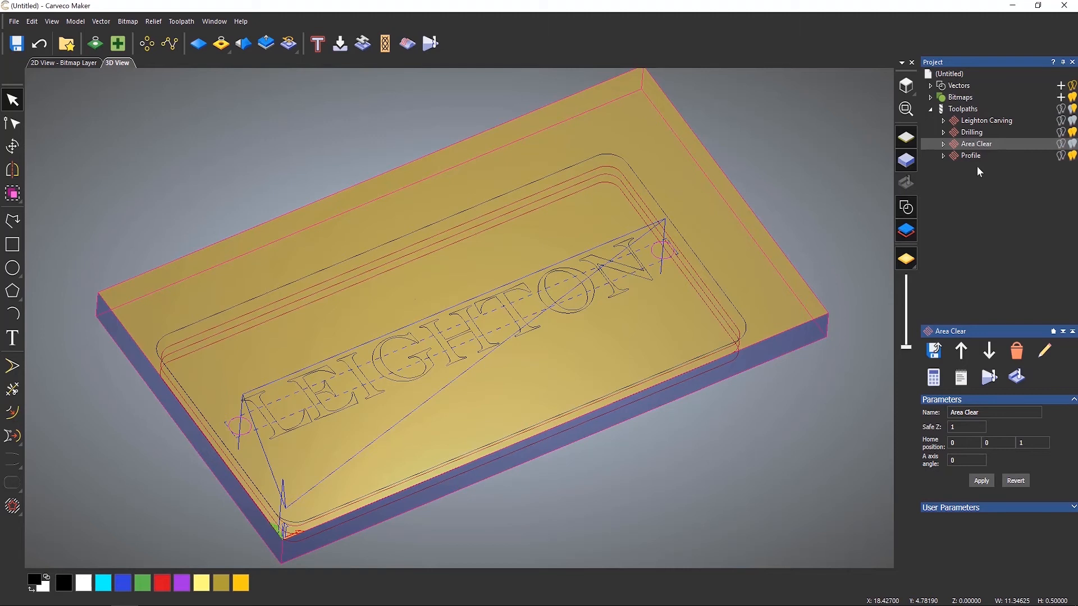
# Simulate all toolpaths on the material and inspect the result.
pyautogui.click(963, 110)
pyautogui.rightClick(962, 113)
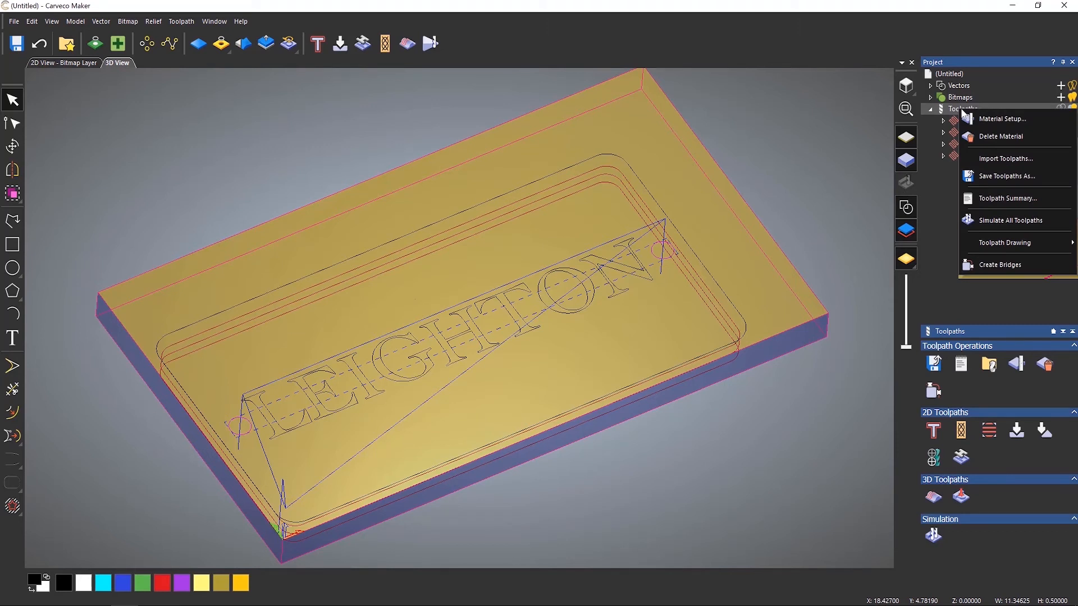
pyautogui.click(996, 227)
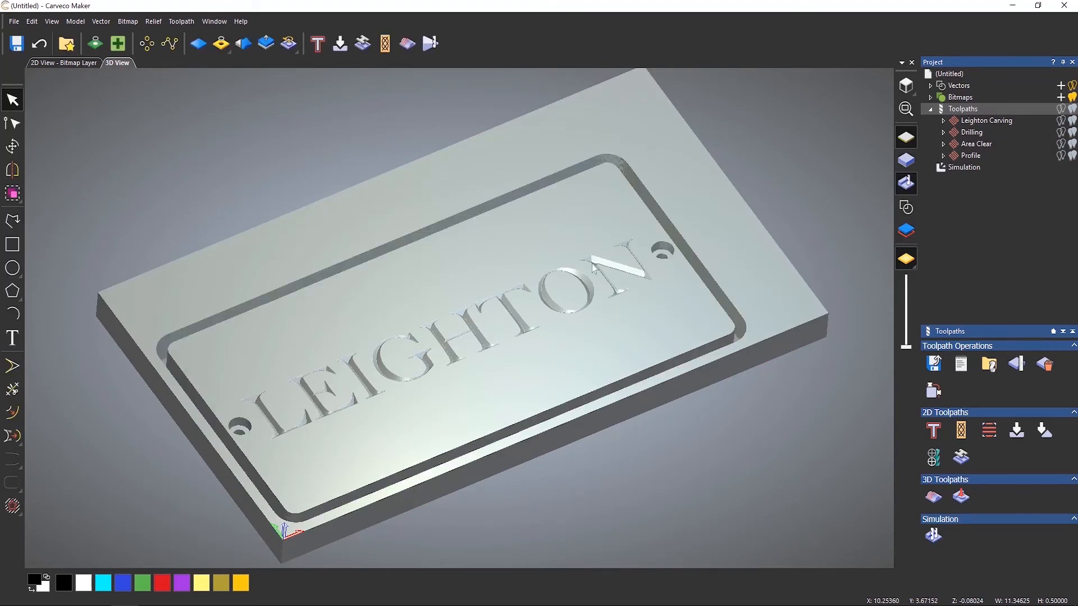
pyautogui.moveTo(585, 284); pyautogui.dragTo(562, 333)
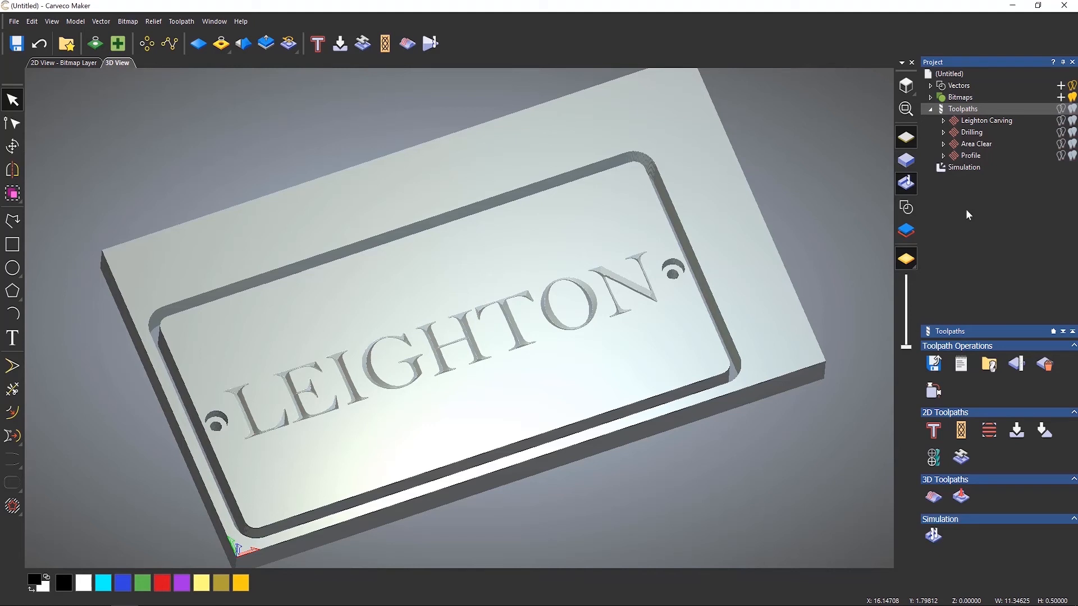
# Delete the simulation result.
pyautogui.rightClick(974, 166)
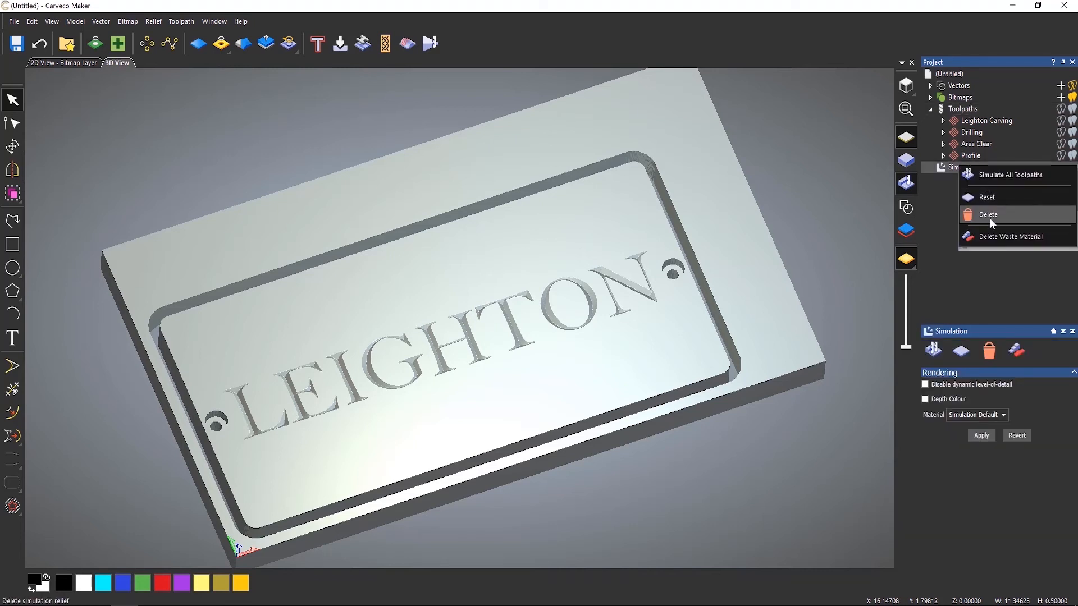
pyautogui.click(992, 223)
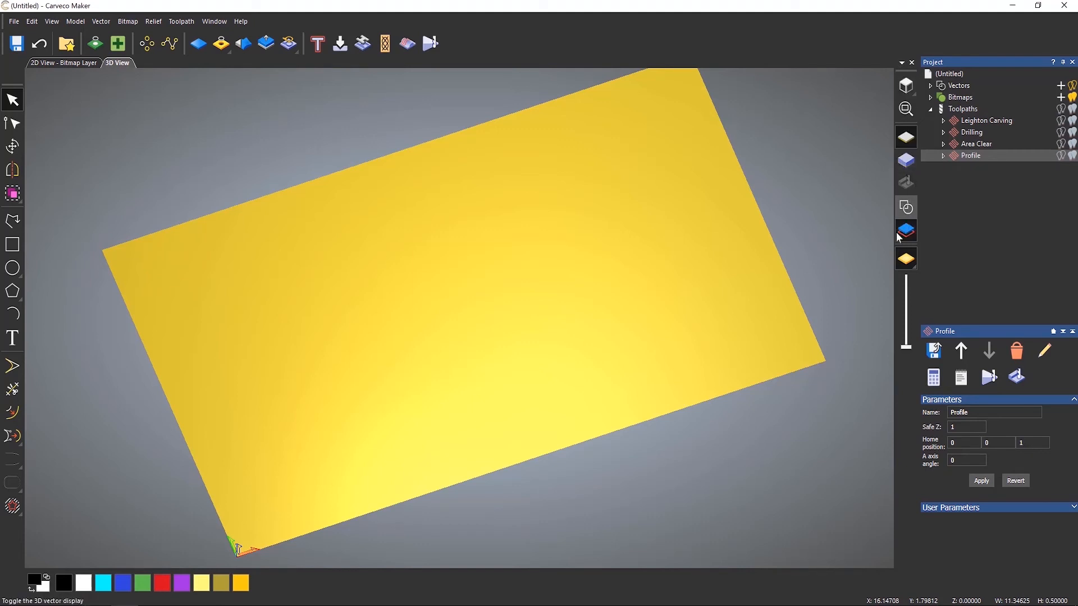
# Turn the material block and 3D vector display back on and deselect the vectors.
pyautogui.click(907, 161)
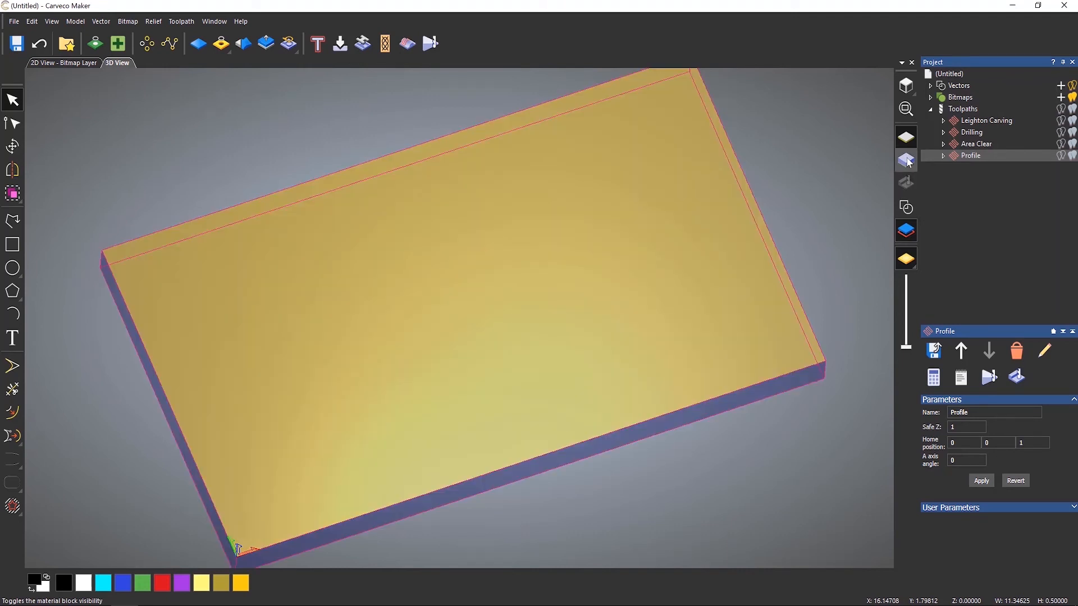
pyautogui.click(907, 207)
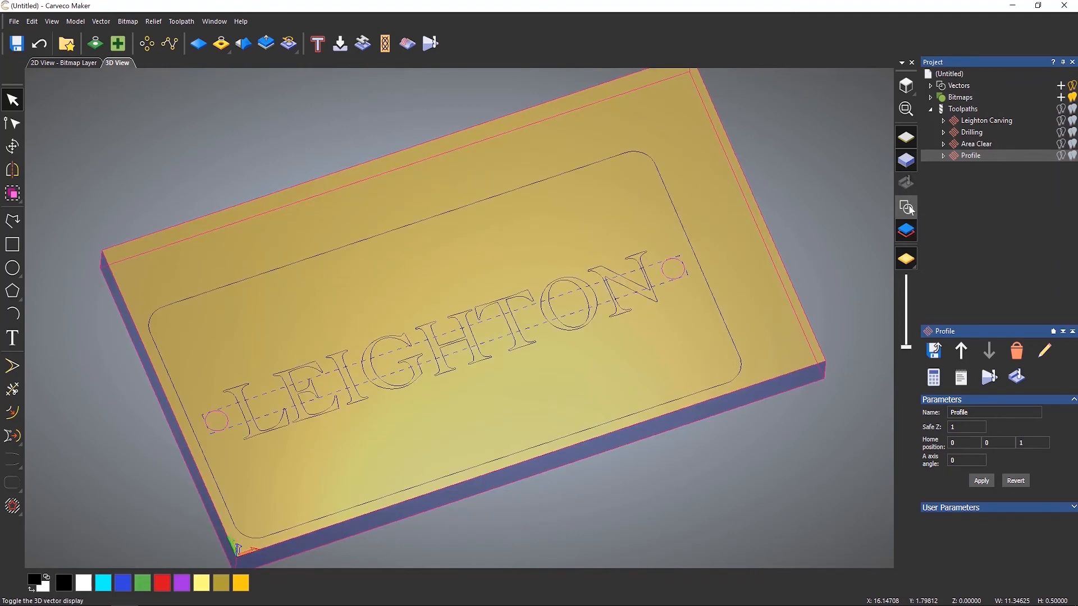
pyautogui.click(909, 209)
pyautogui.click(909, 209)
pyautogui.click(909, 209)
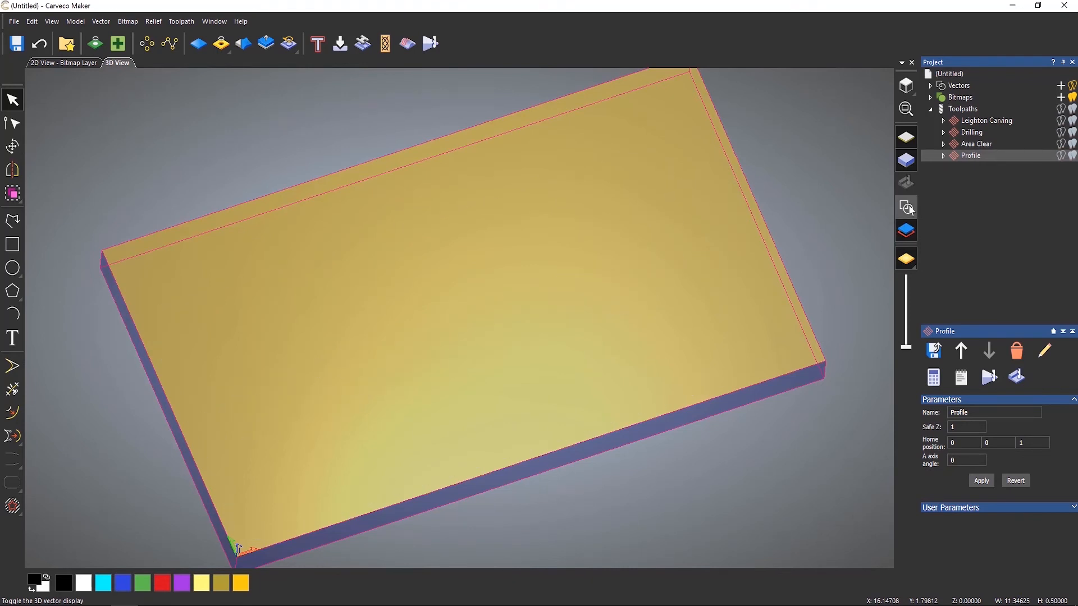
pyautogui.click(909, 209)
pyautogui.click(910, 209)
pyautogui.click(909, 210)
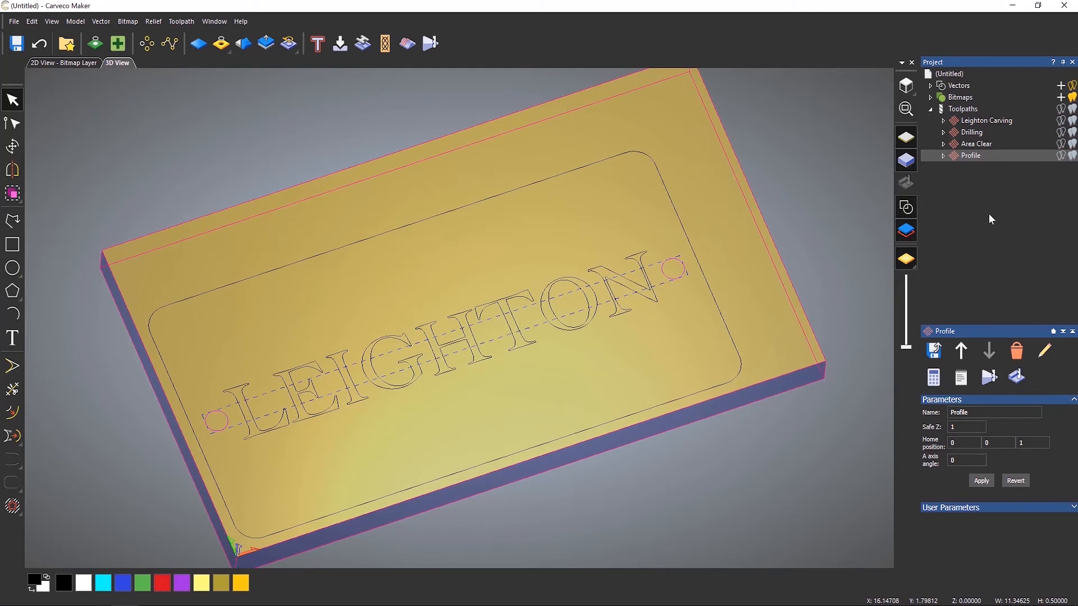
pyautogui.click(760, 292)
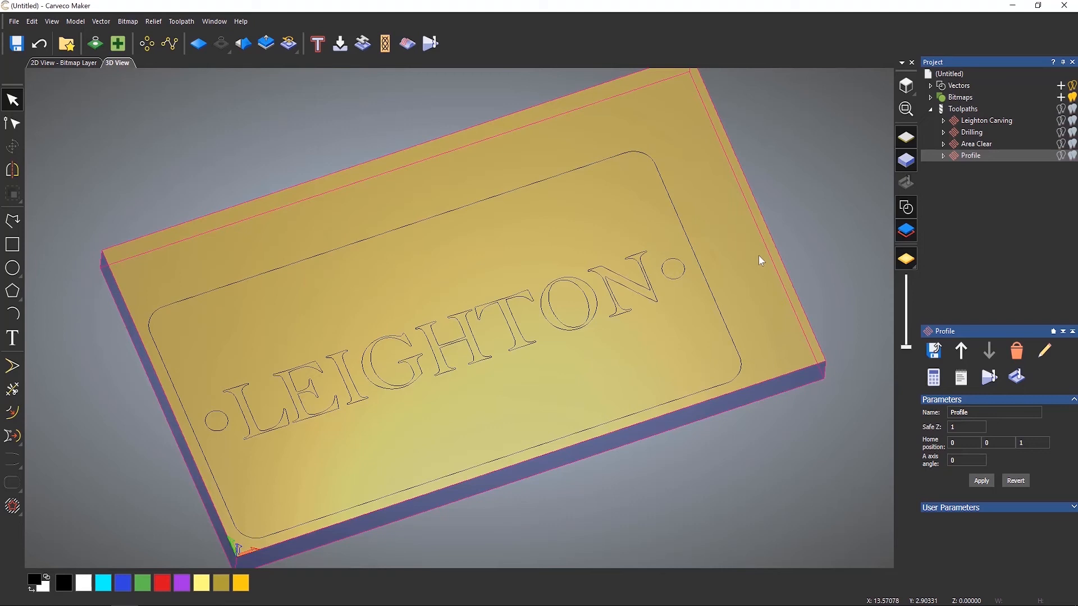
# Edit the Profile toolpath, change its profile type to Outside, recalculate it and close the dialog.
pyautogui.doubleClick(963, 157)
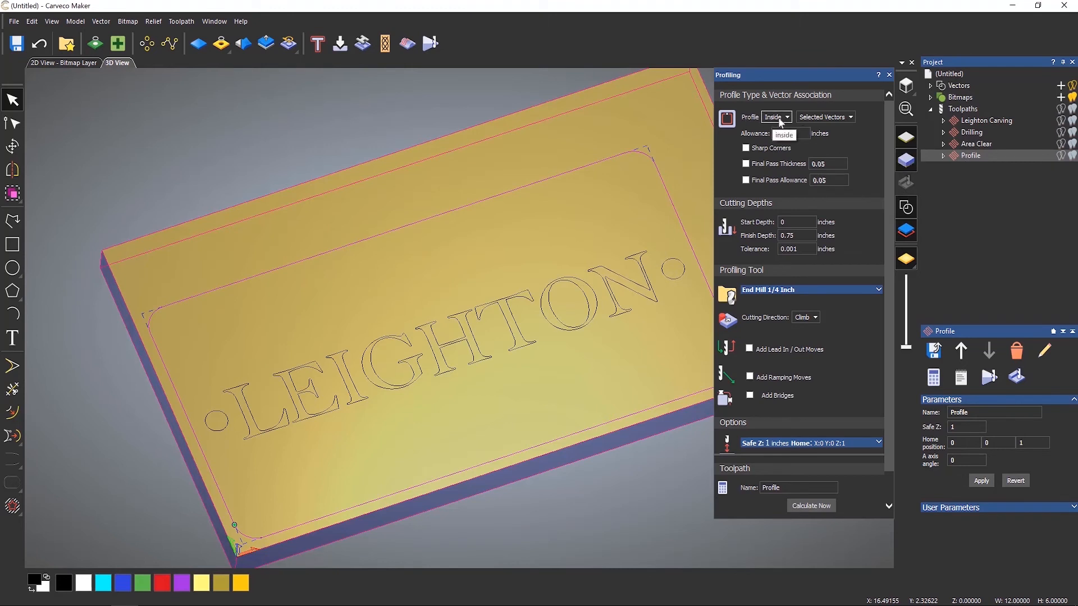
pyautogui.click(781, 120)
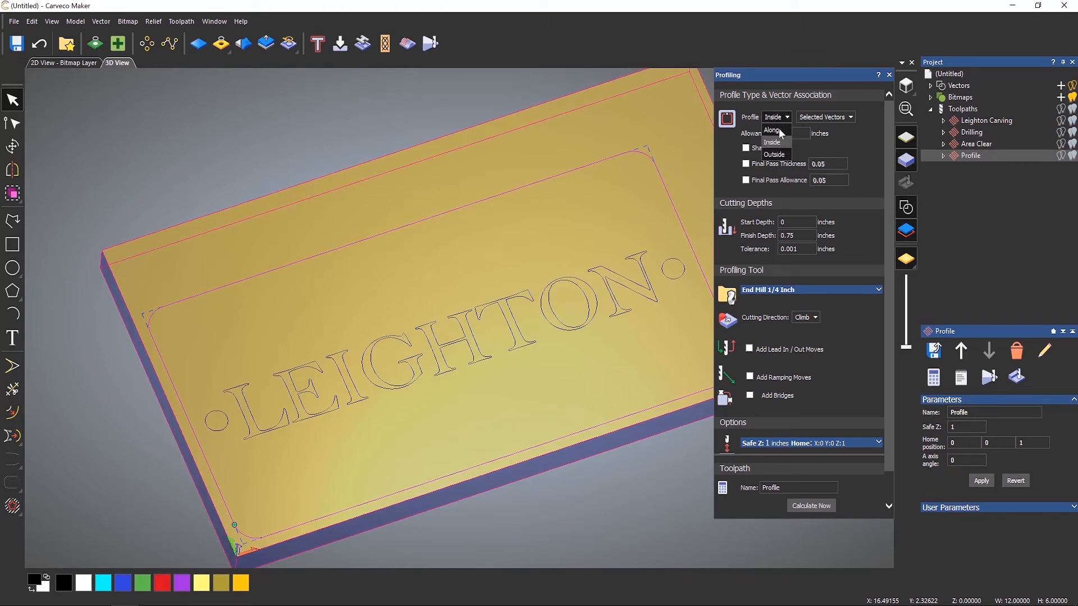
pyautogui.click(778, 154)
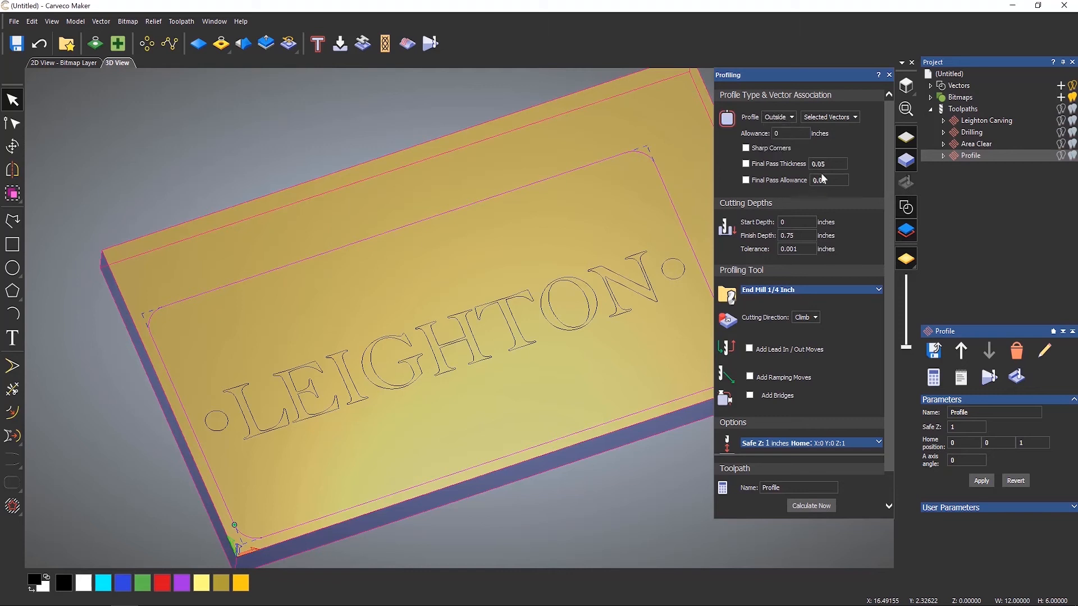
pyautogui.click(820, 504)
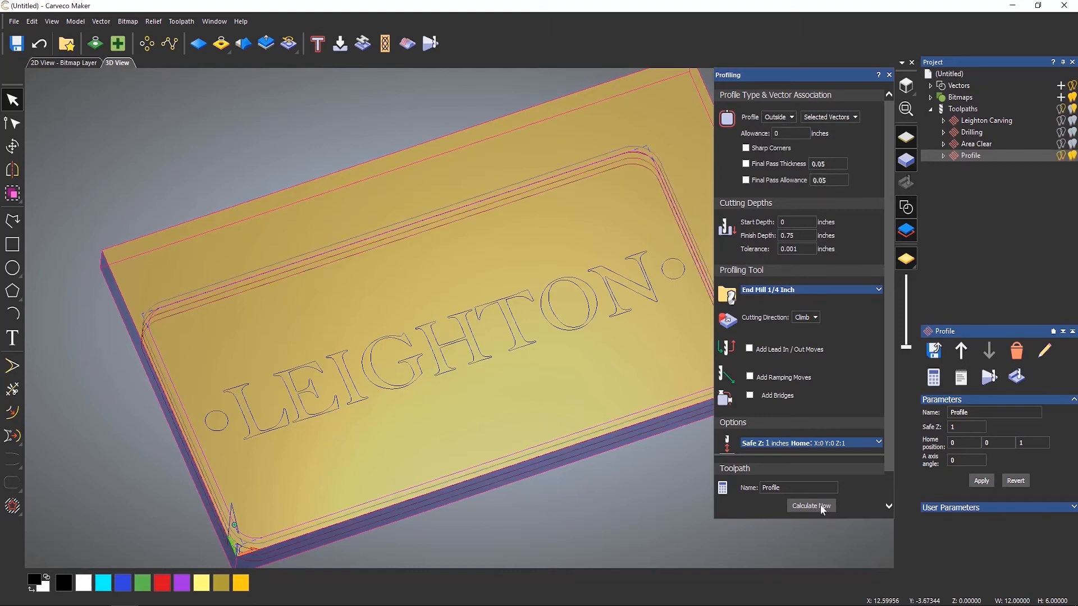
pyautogui.click(889, 74)
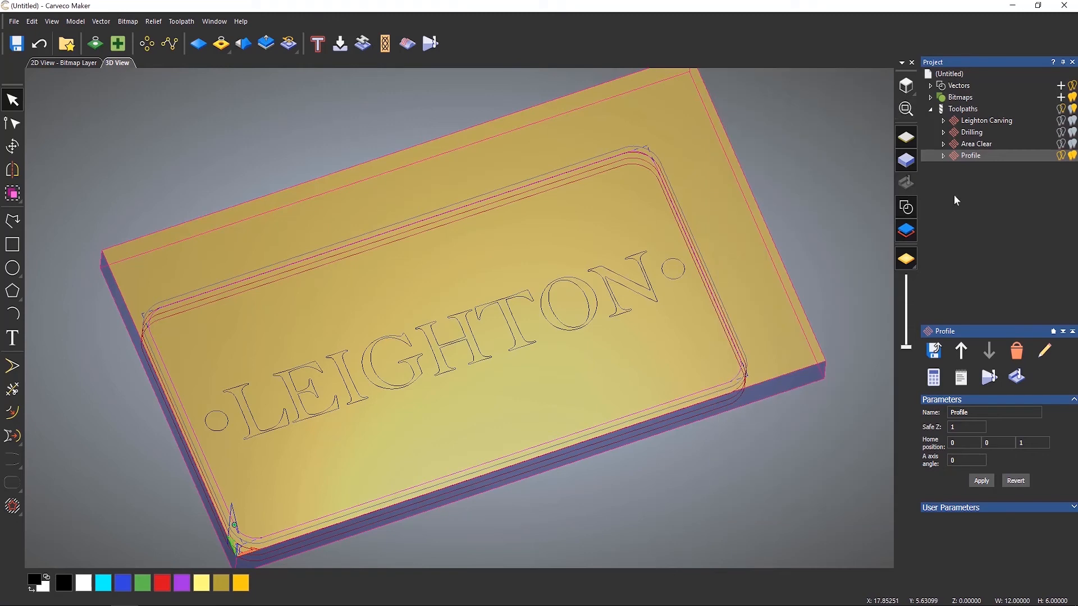
# Simulate all toolpaths on the material.
pyautogui.rightClick(965, 109)
pyautogui.click(991, 228)
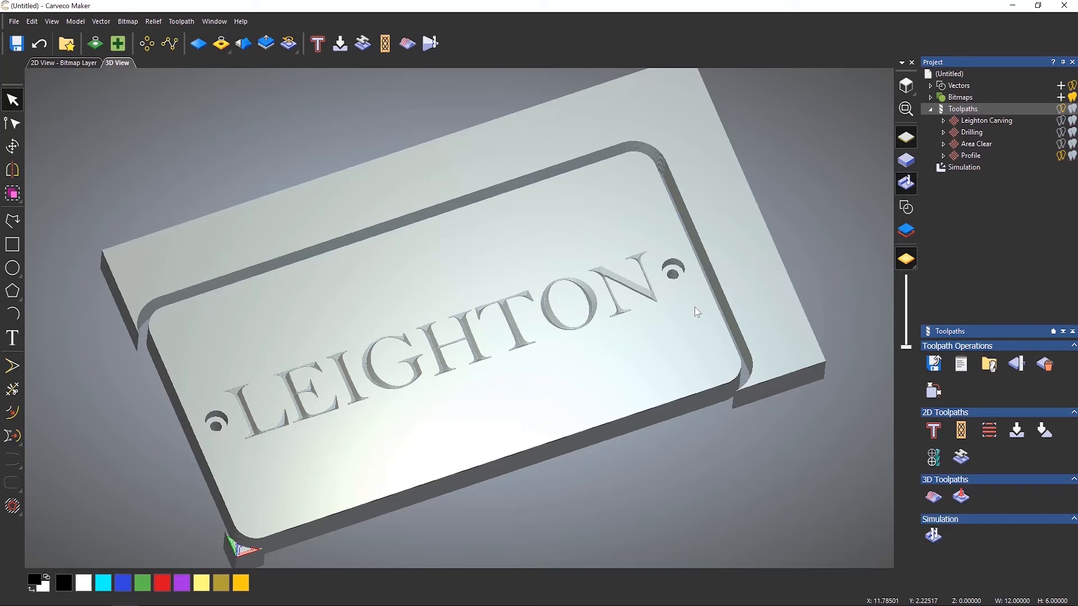
# Delete the simulation and show the material block again.
pyautogui.rightClick(956, 170)
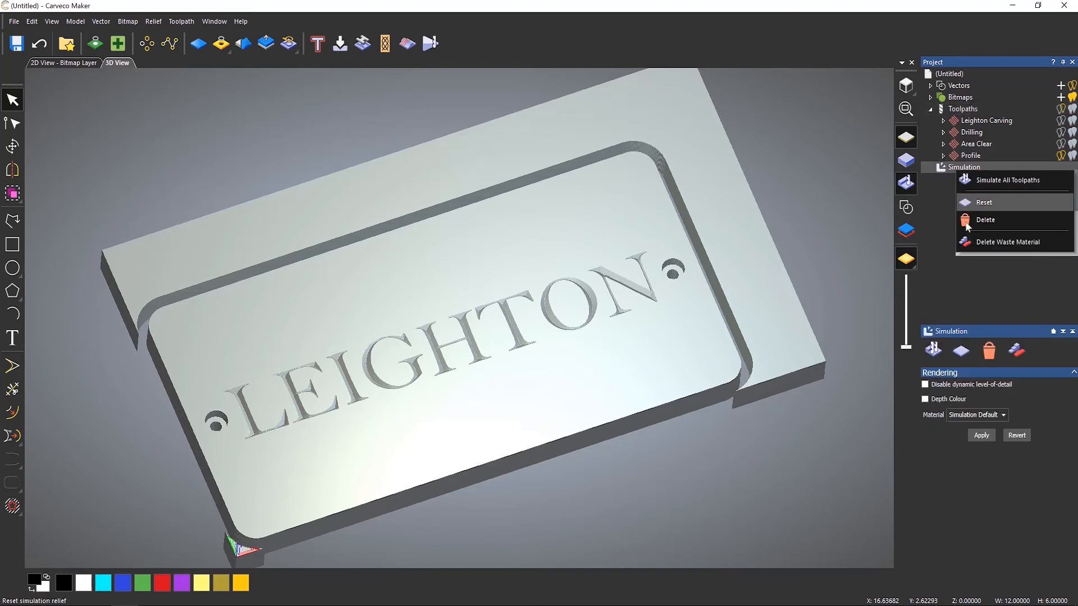
pyautogui.click(983, 220)
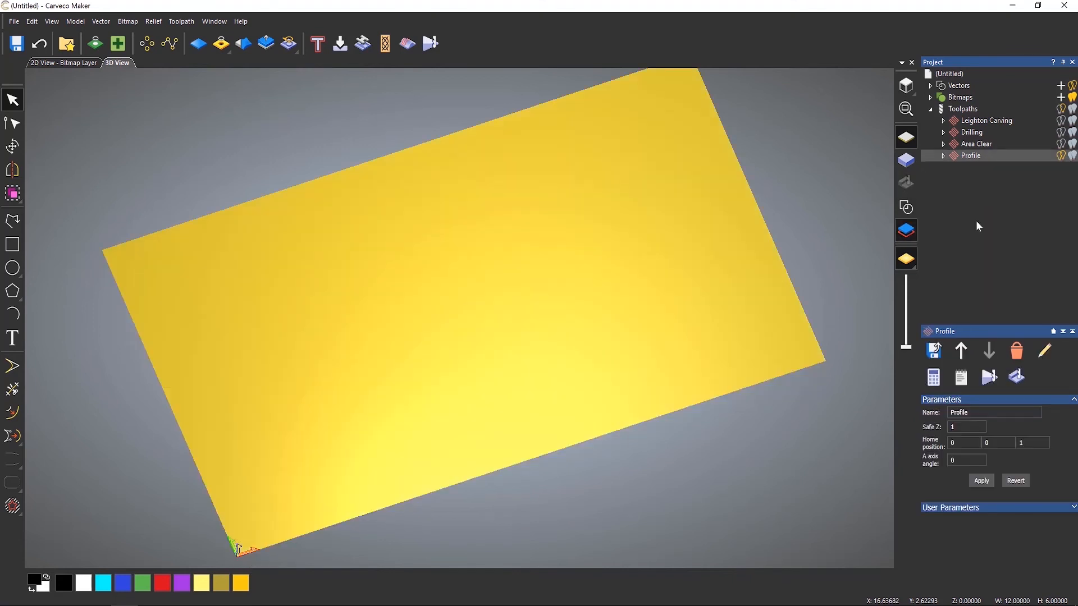
pyautogui.click(914, 167)
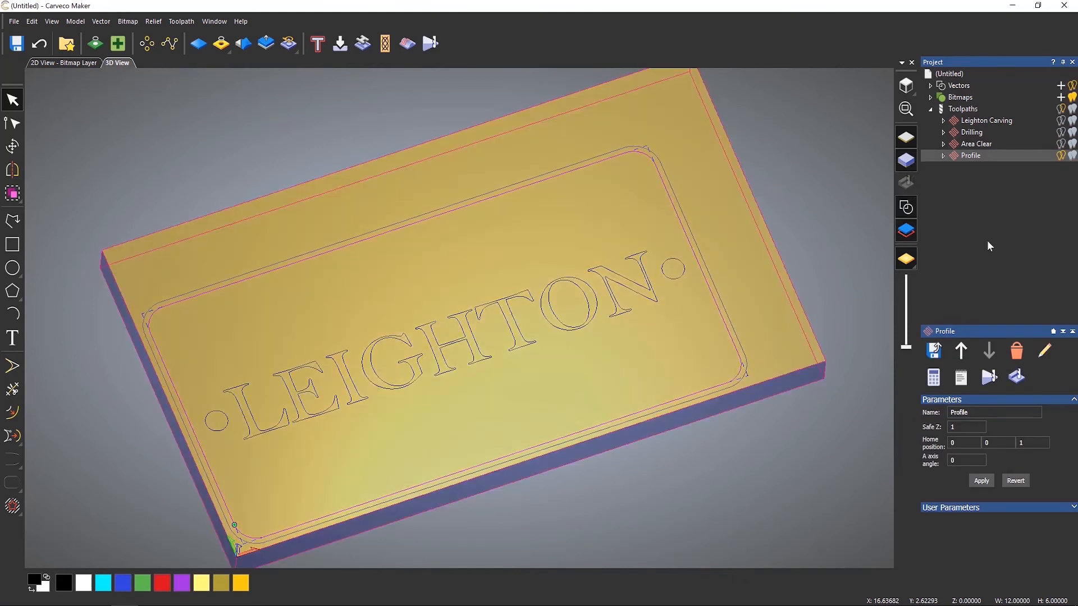
# Simulate the Leighton Carving toolpath on its own using the simulation control bar.
pyautogui.click(976, 124)
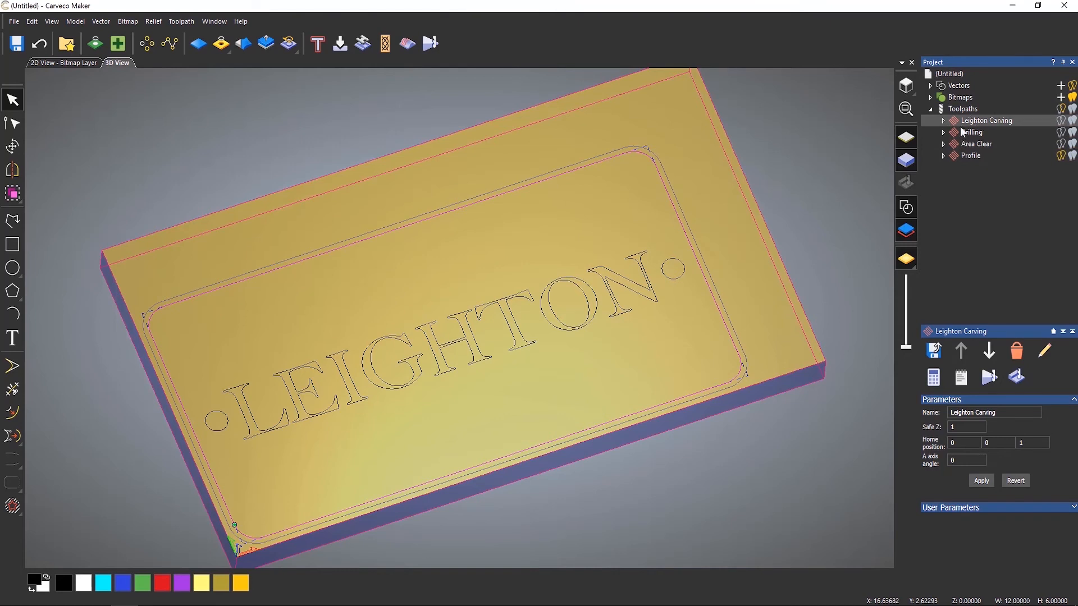
pyautogui.click(930, 110)
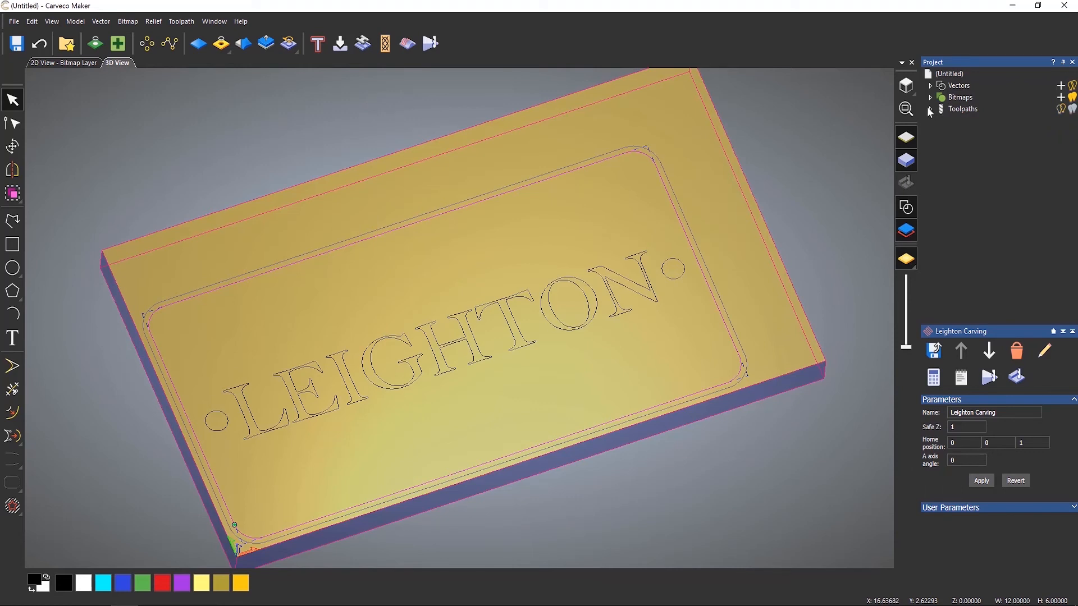
pyautogui.click(931, 110)
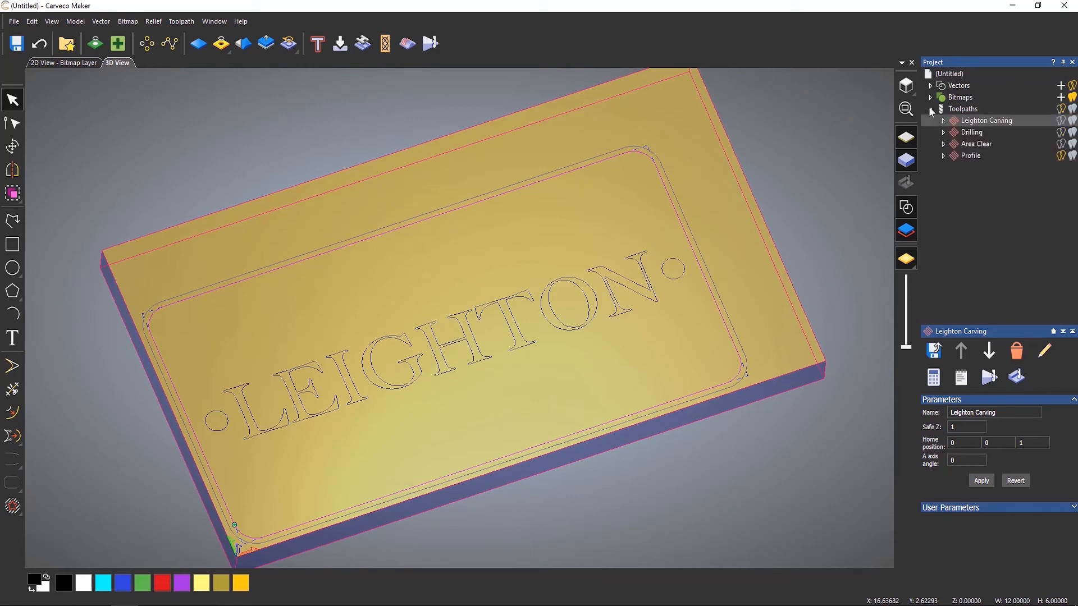
pyautogui.rightClick(982, 122)
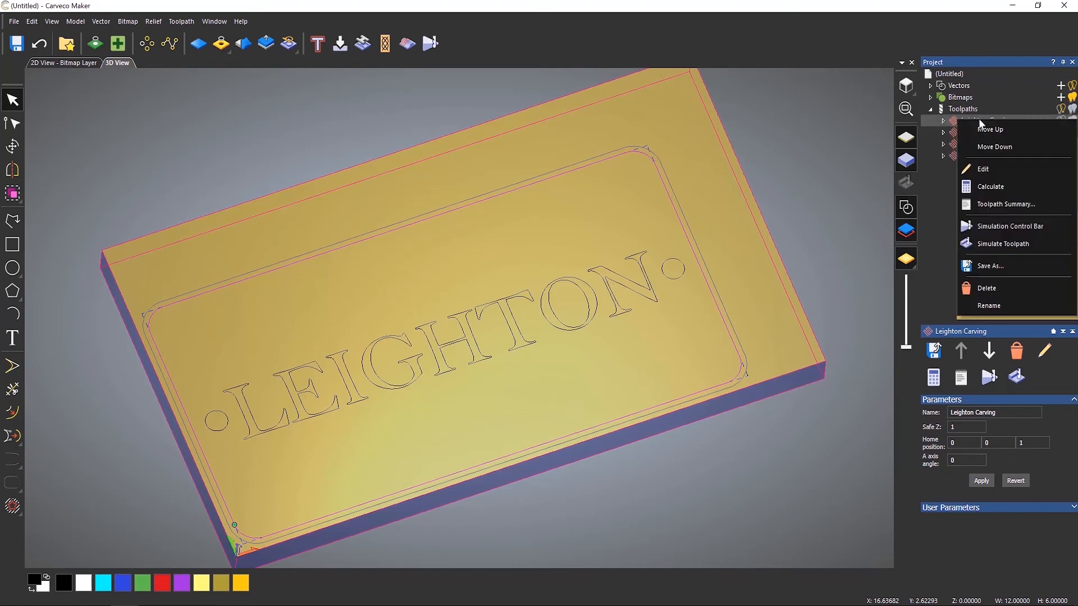
pyautogui.click(1039, 226)
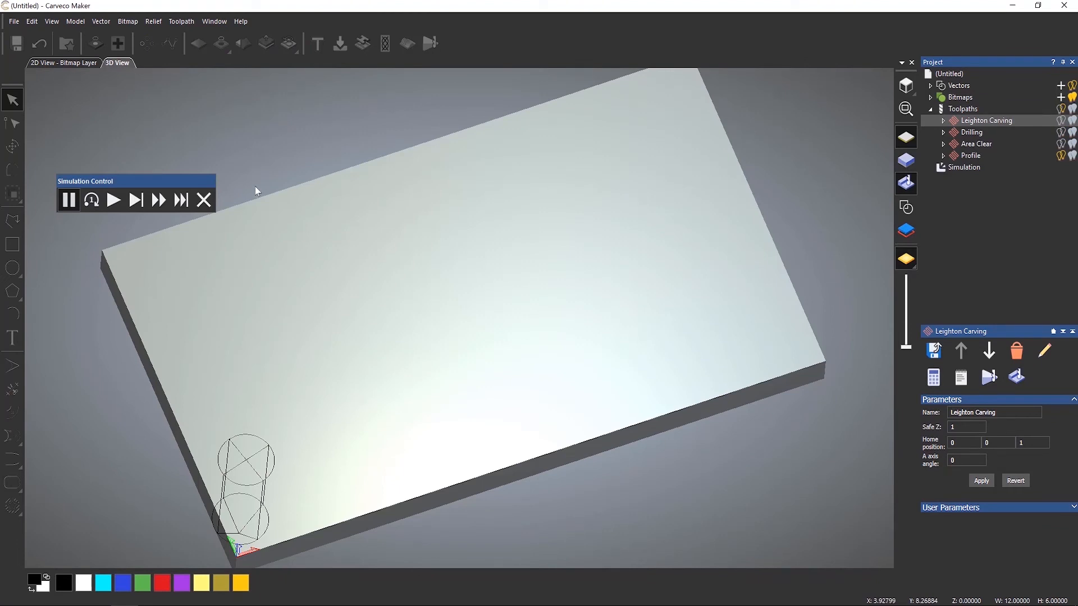
pyautogui.moveTo(141, 183); pyautogui.dragTo(137, 123)
pyautogui.click(109, 139)
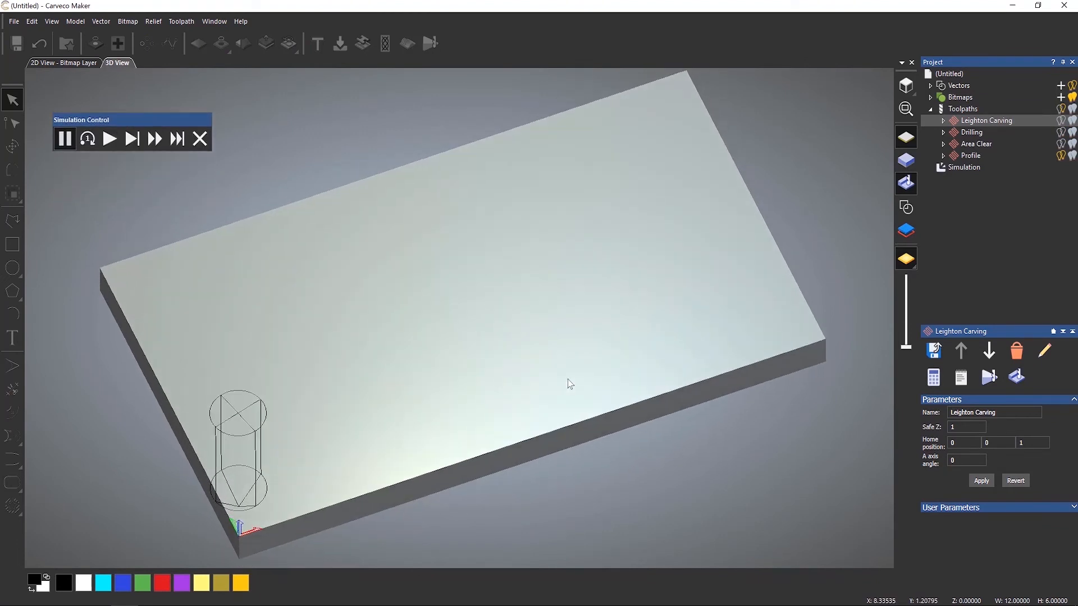
pyautogui.click(109, 138)
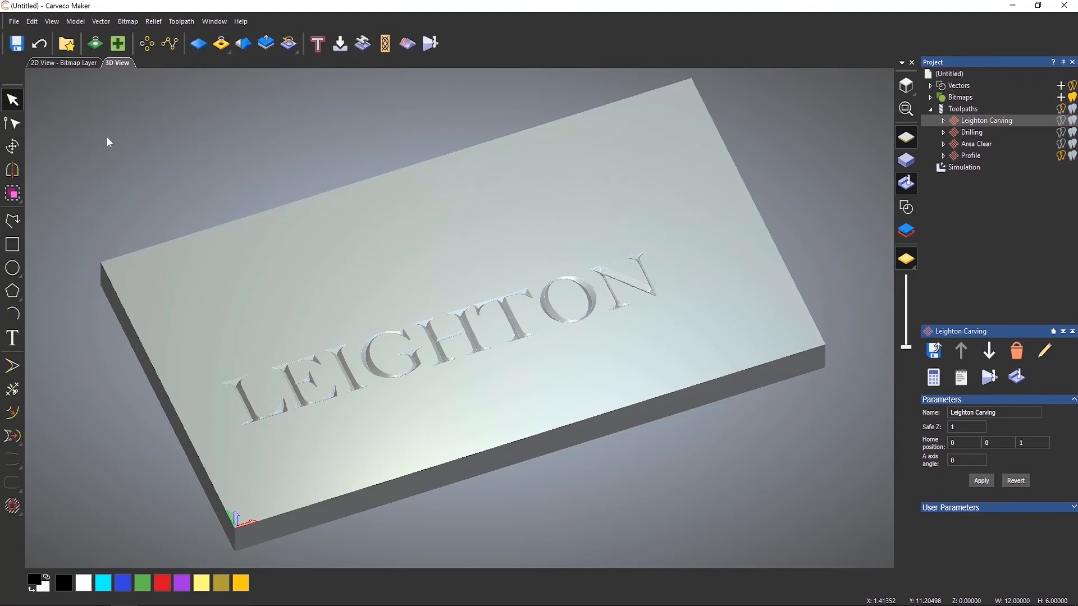
# Simulate the Drilling toolpath using the simulation control bar.
pyautogui.rightClick(977, 131)
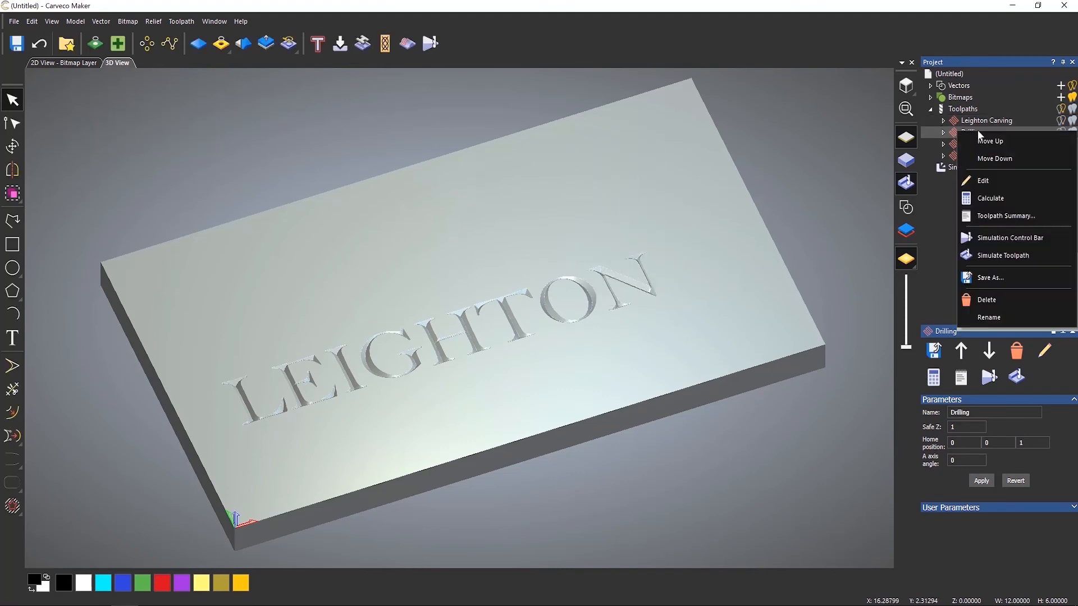
pyautogui.click(1009, 237)
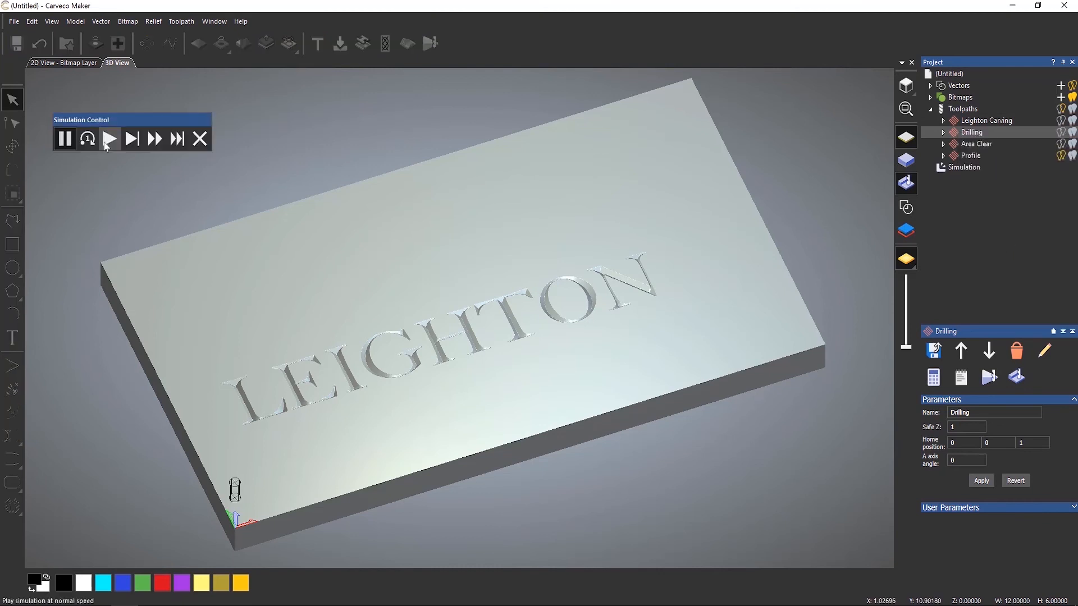
pyautogui.click(110, 138)
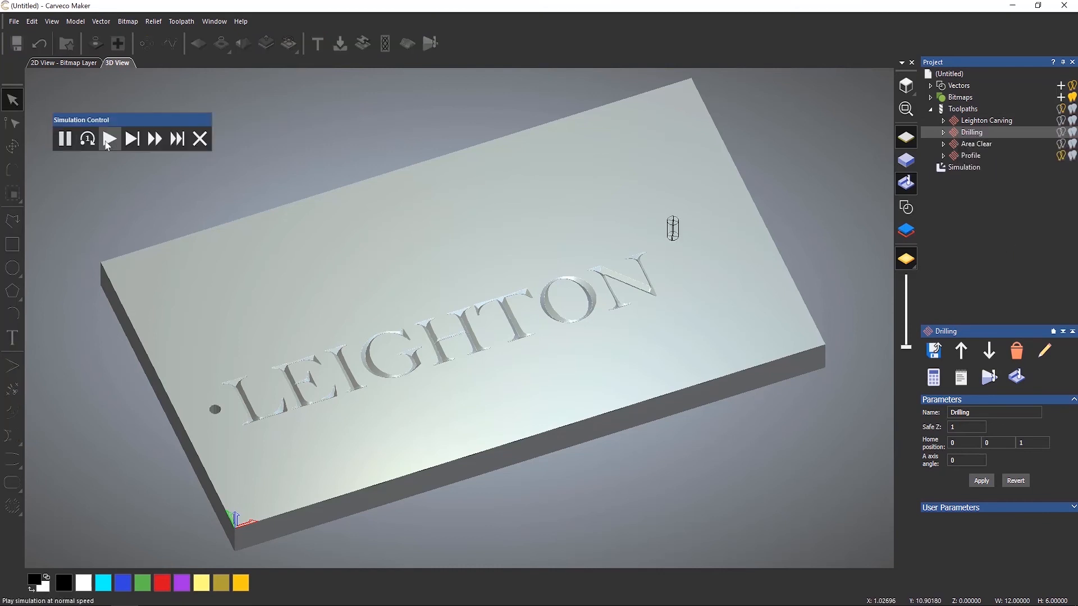
# Simulate the Area Clear toolpath on its own using the simulation control bar.
pyautogui.rightClick(978, 144)
pyautogui.click(1013, 251)
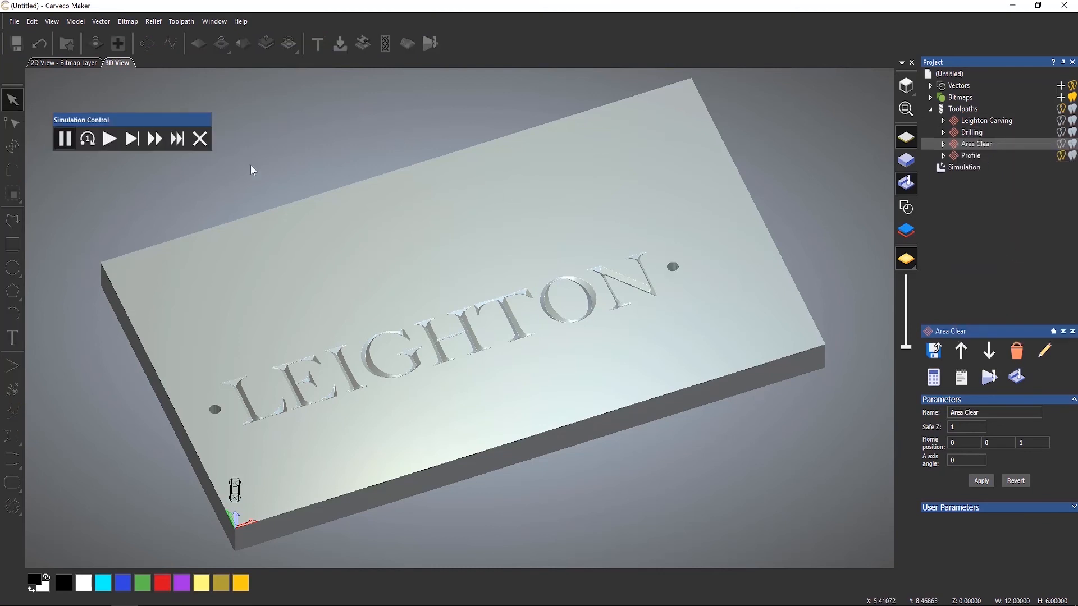
pyautogui.click(110, 139)
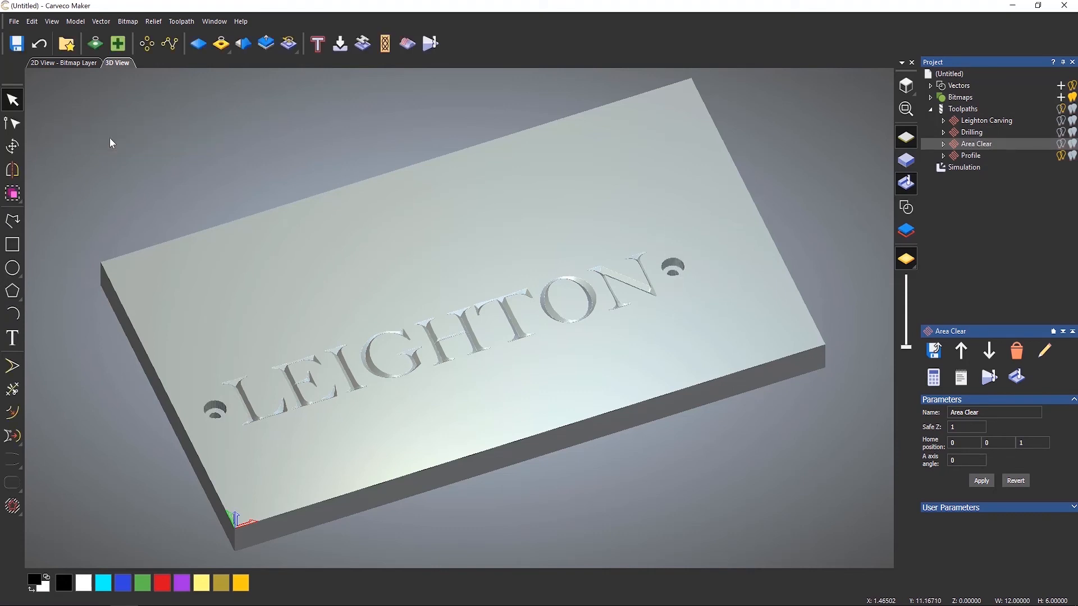
# Simulate the Profile toolpath on the material.
pyautogui.rightClick(971, 159)
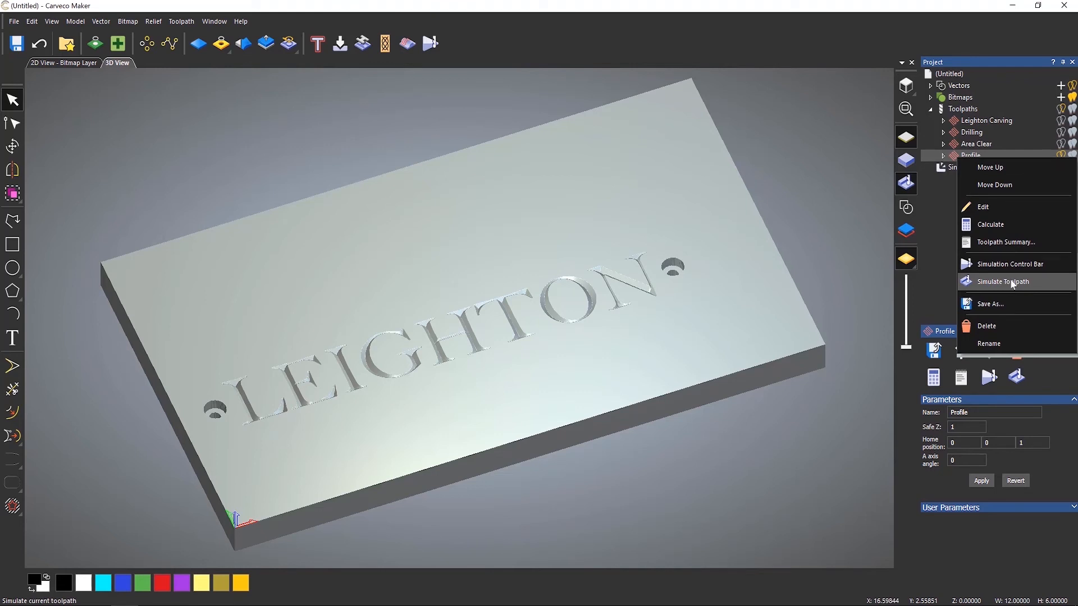
pyautogui.click(1007, 264)
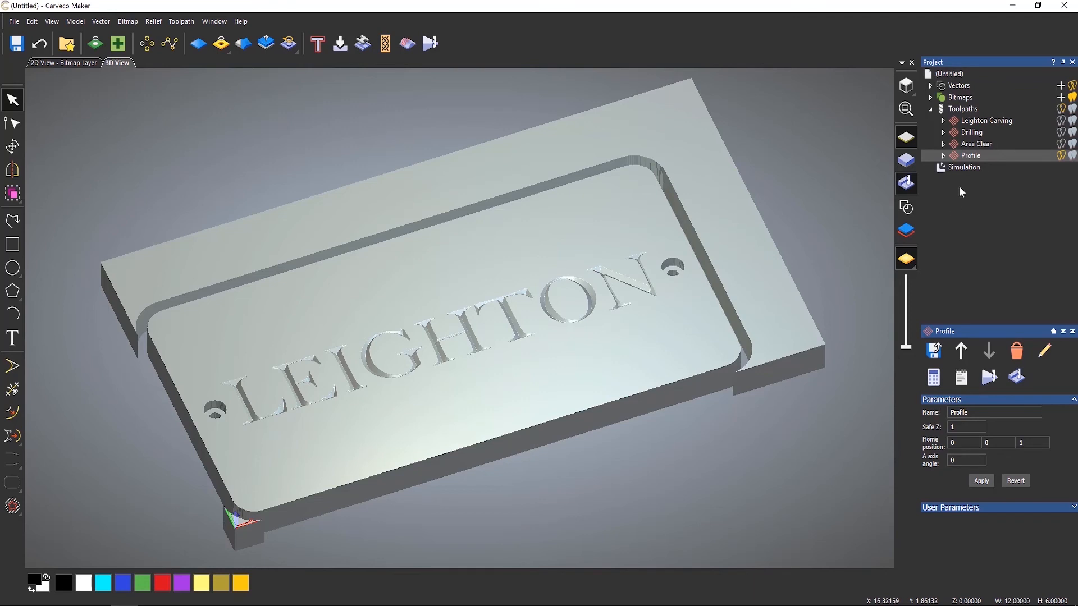
# Delete the waste material around the cut-out sign, keeping the picked plate.
pyautogui.click(967, 167)
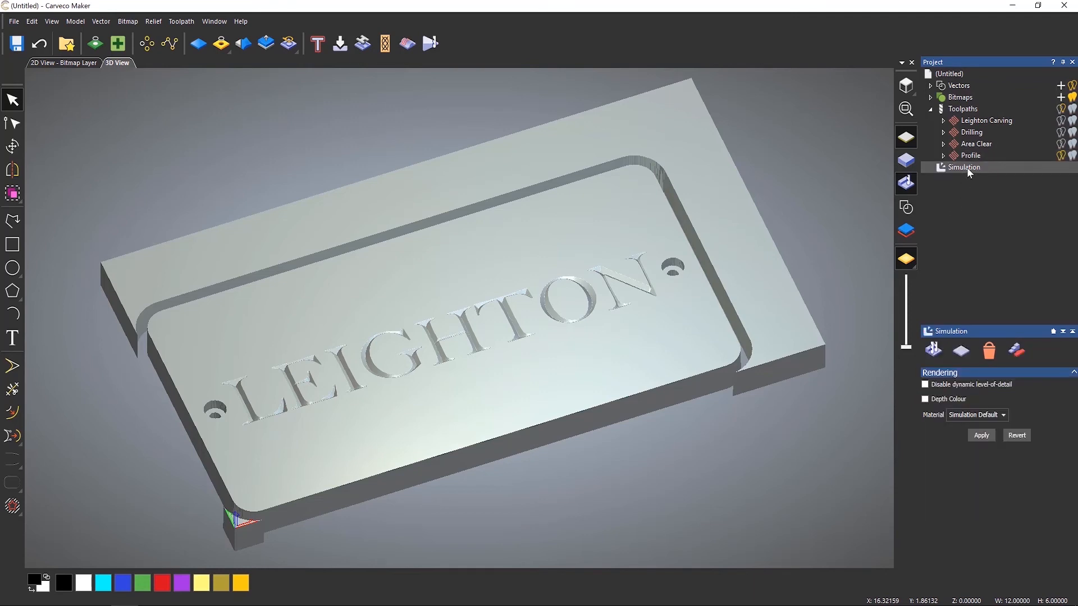
pyautogui.click(1025, 355)
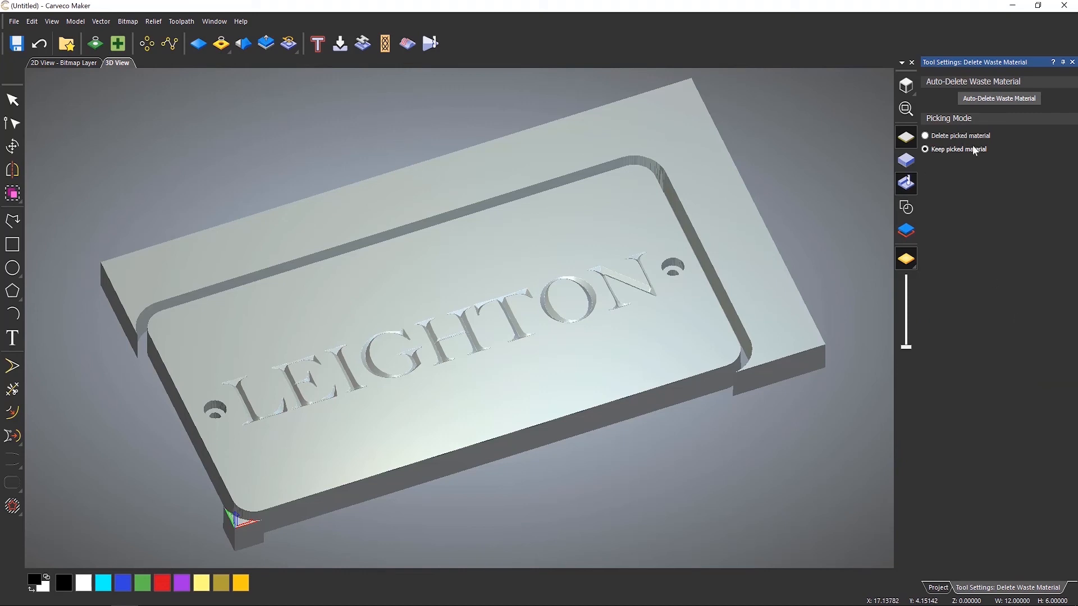
pyautogui.click(954, 135)
pyautogui.click(954, 149)
pyautogui.click(514, 388)
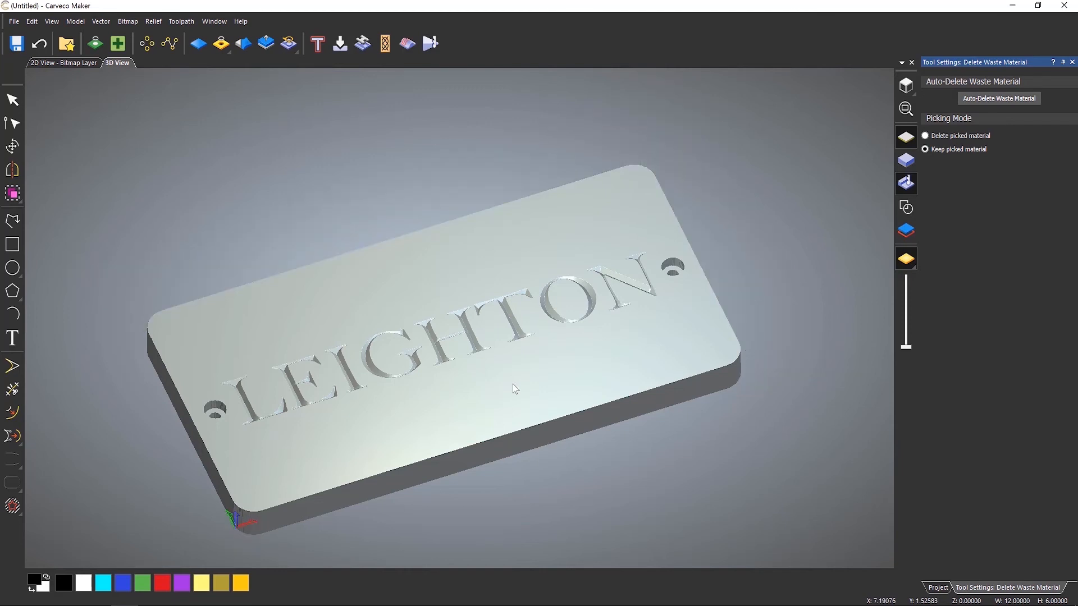
pyautogui.click(1072, 61)
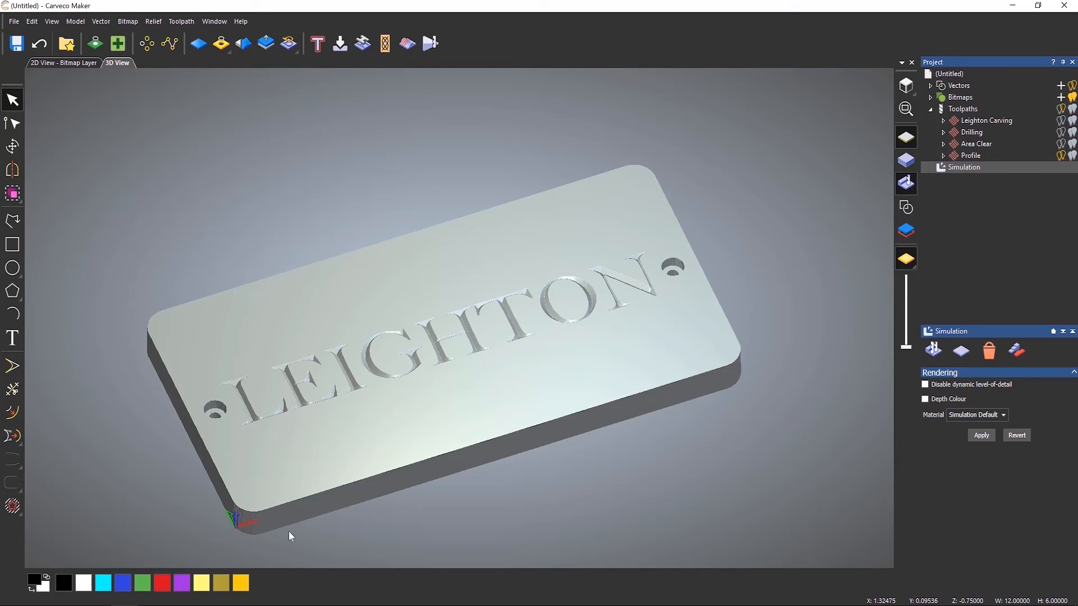
# Hide the origin marker in the 3D view.
pyautogui.click(51, 22)
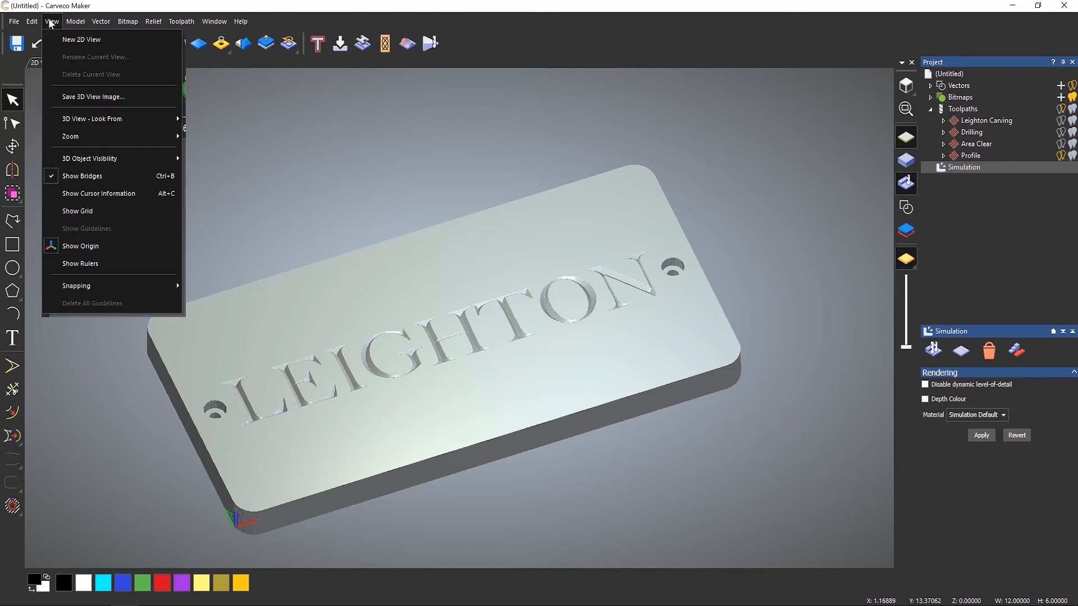
pyautogui.click(126, 251)
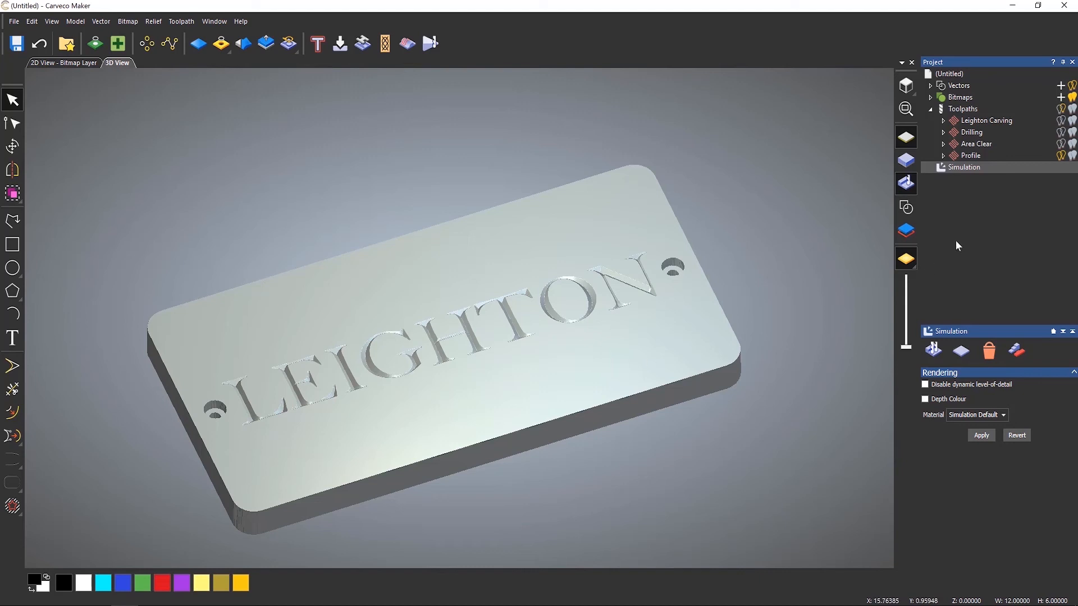
# Turn on Depth Colour for the simulation rendering and apply it.
pyautogui.click(926, 399)
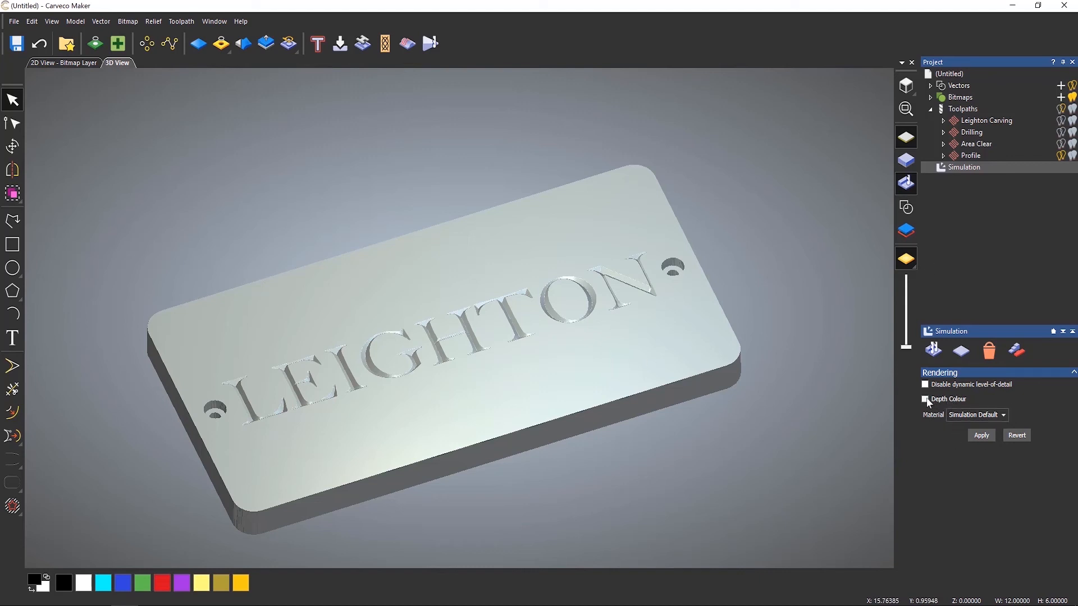
pyautogui.click(981, 436)
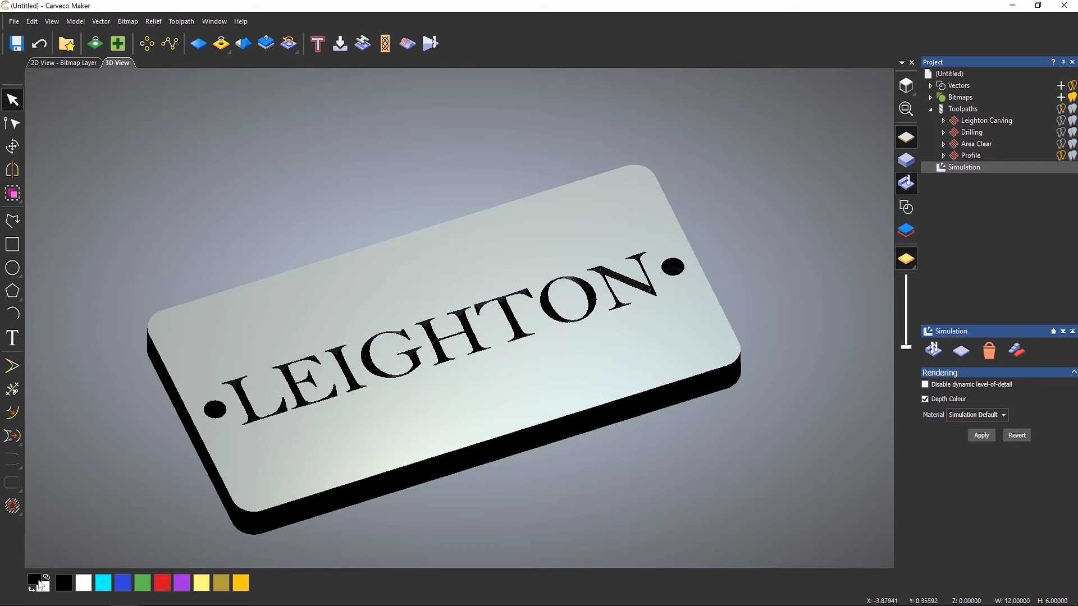
# Try several palette colours as the depth colour of the carved areas.
pyautogui.click(102, 587)
pyautogui.click(124, 585)
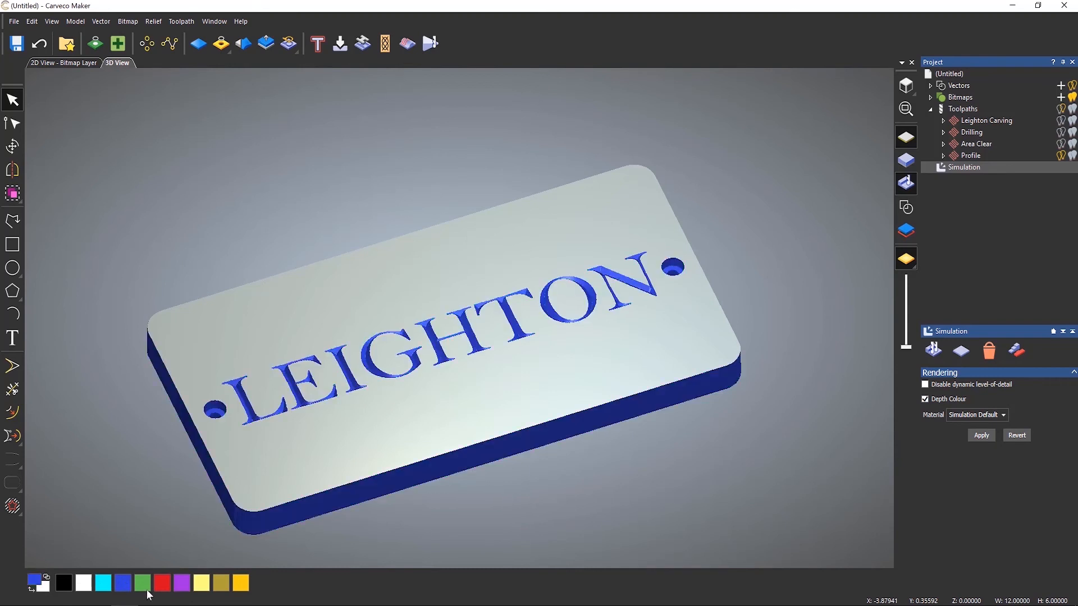
pyautogui.click(145, 588)
pyautogui.click(185, 588)
pyautogui.click(201, 587)
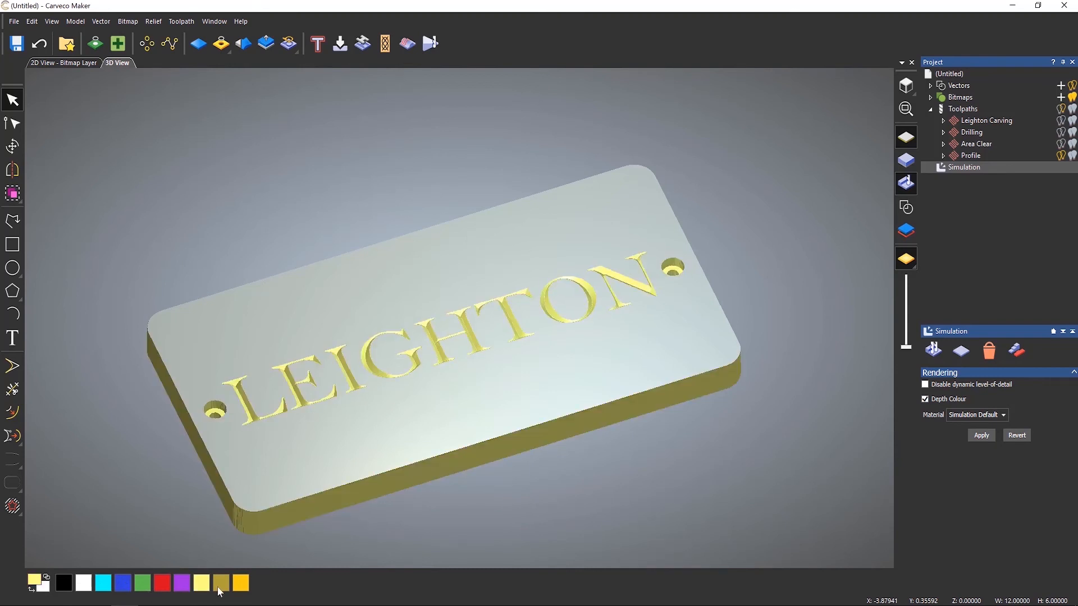
pyautogui.click(221, 587)
pyautogui.click(240, 588)
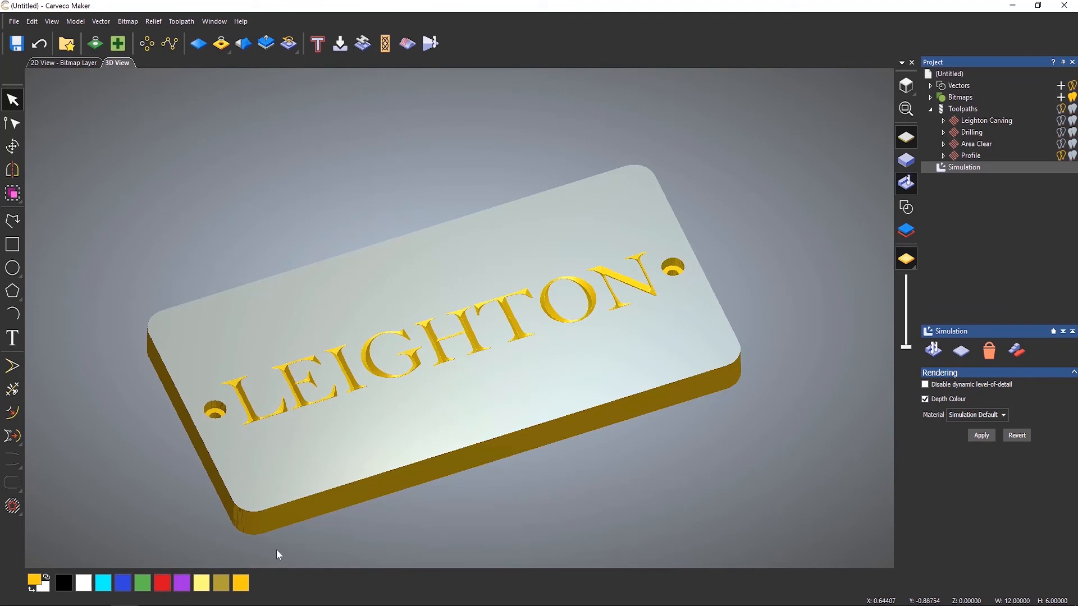
# Add a bright green custom colour to the palette and use it as the depth colour.
pyautogui.rightClick(277, 581)
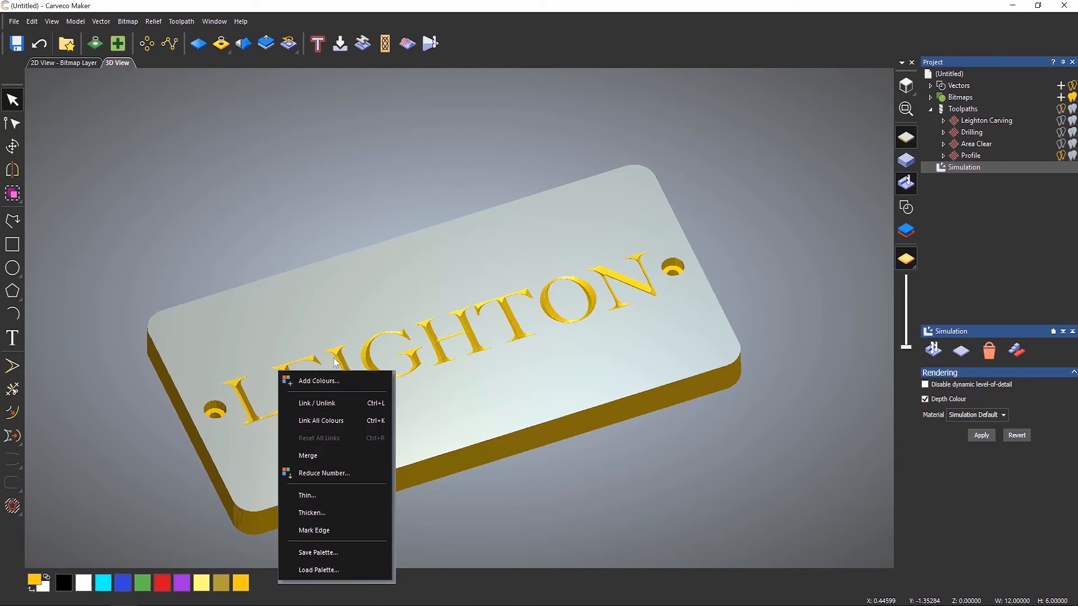
pyautogui.click(332, 383)
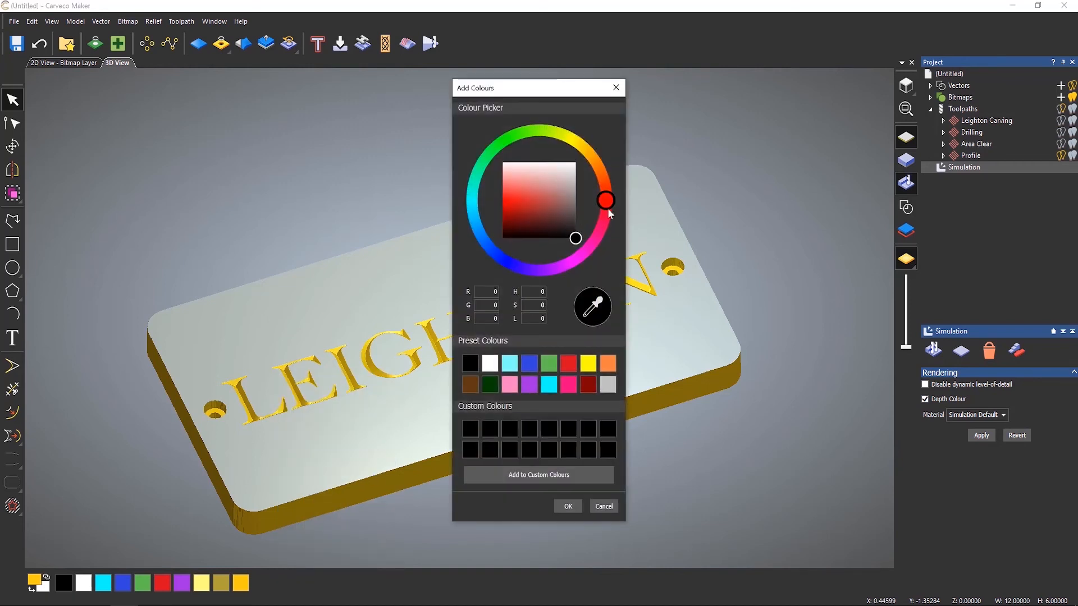
pyautogui.moveTo(609, 210); pyautogui.dragTo(506, 140)
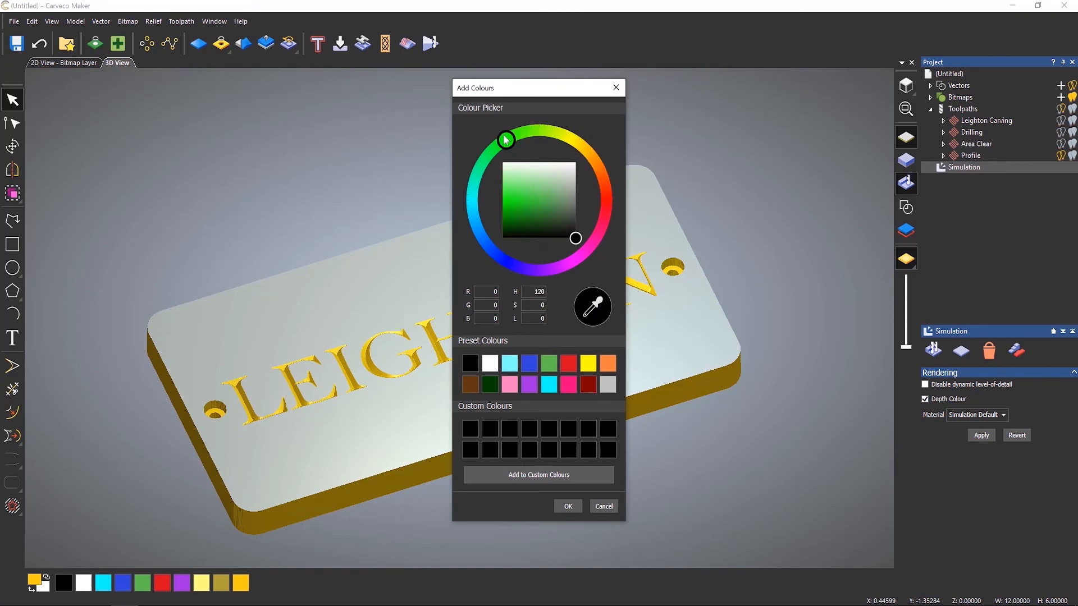
pyautogui.moveTo(545, 224); pyautogui.dragTo(502, 194)
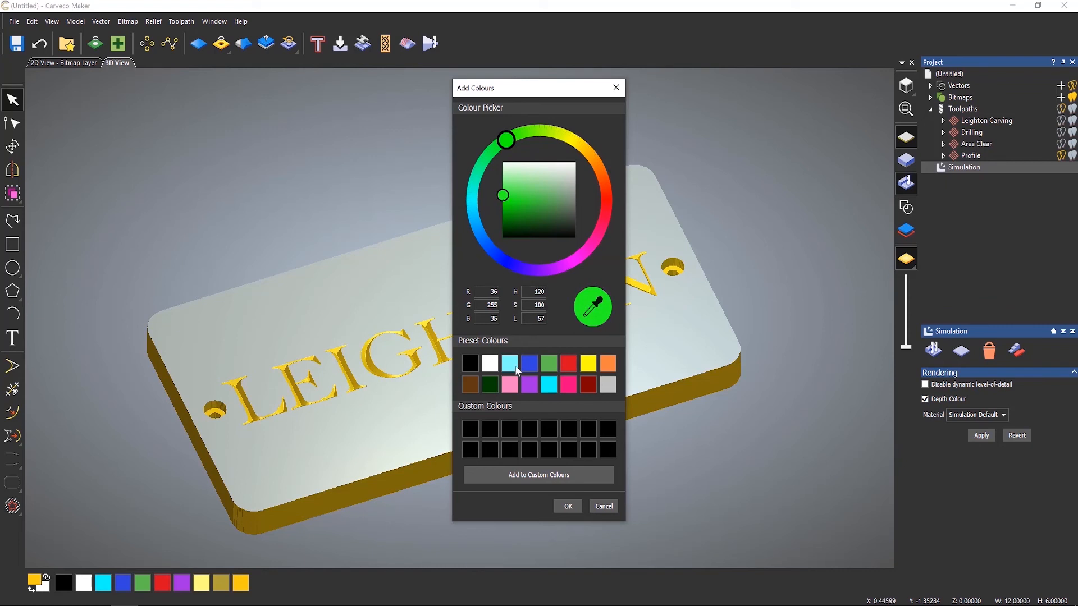
pyautogui.click(532, 476)
pyautogui.click(568, 506)
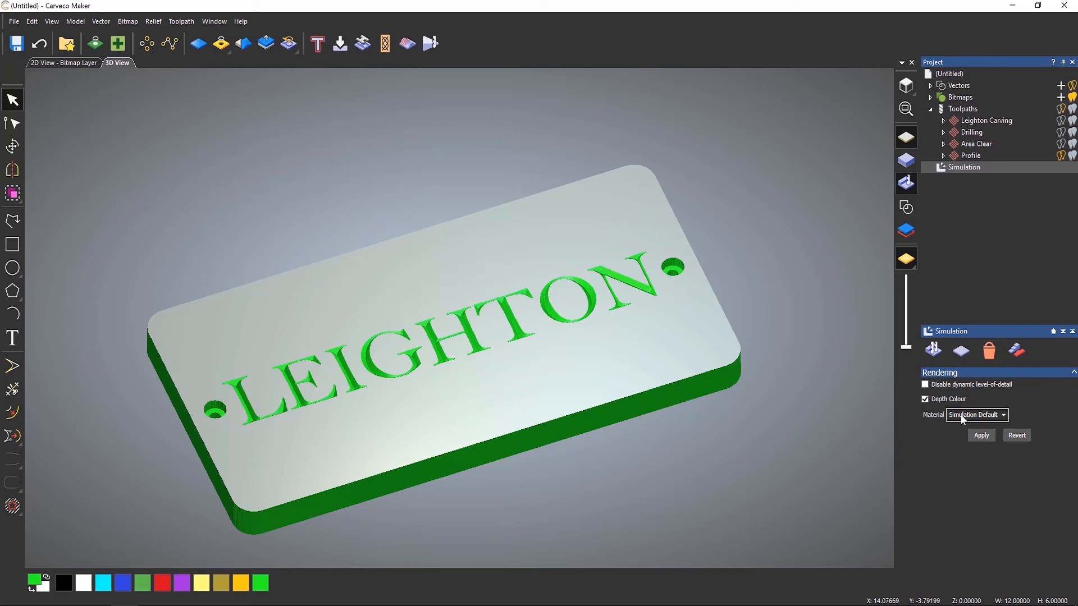
# Set the simulation material to Light Oak (H) and apply it.
pyautogui.click(1004, 417)
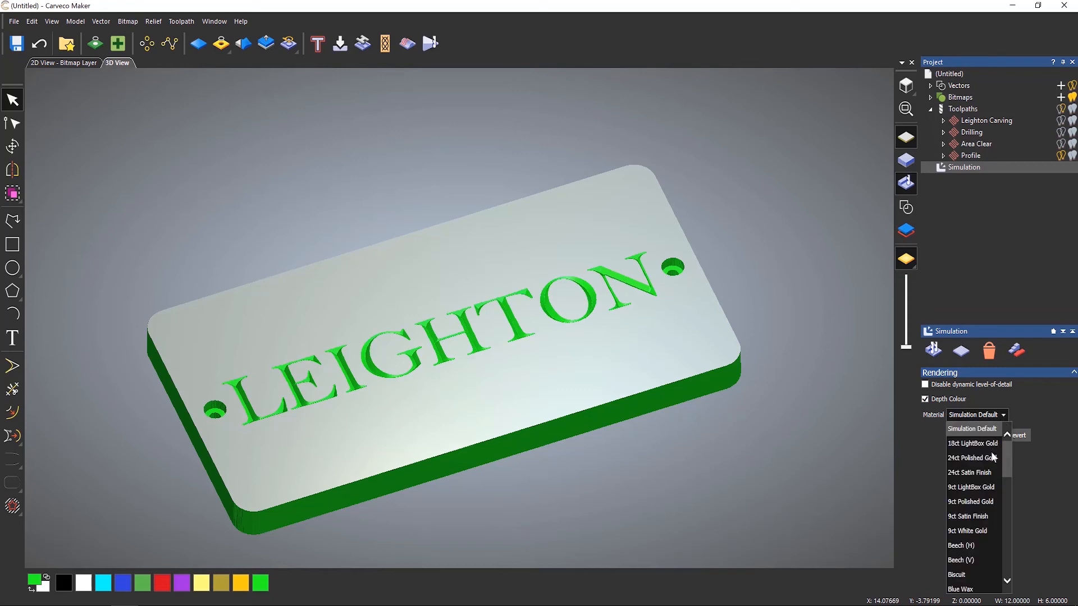
pyautogui.scroll(-1, 996, 484)
pyautogui.scroll(-6, 971, 533)
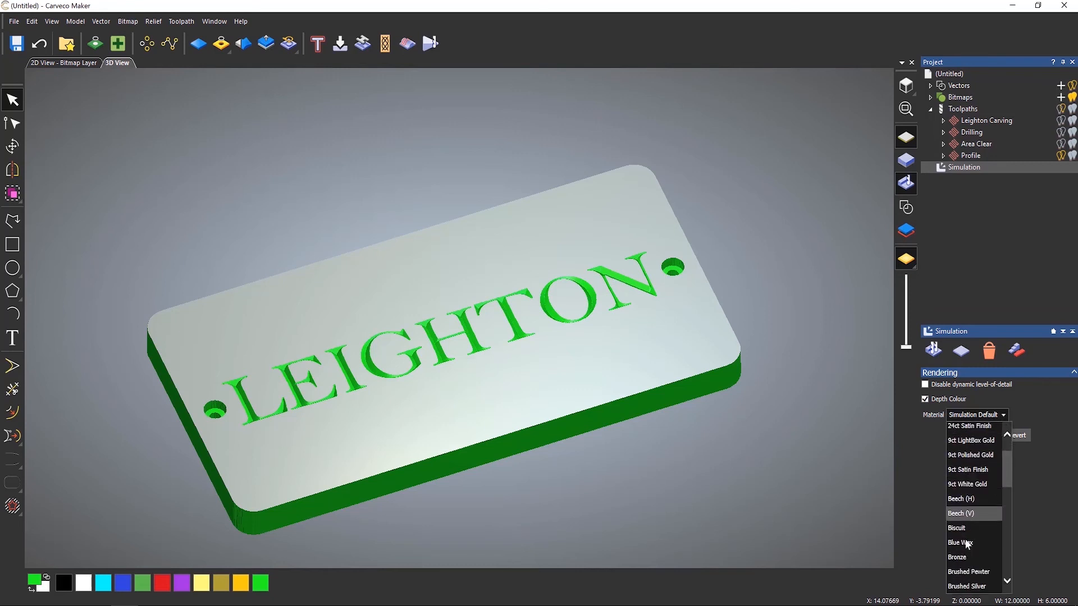
pyautogui.scroll(3, 988, 533)
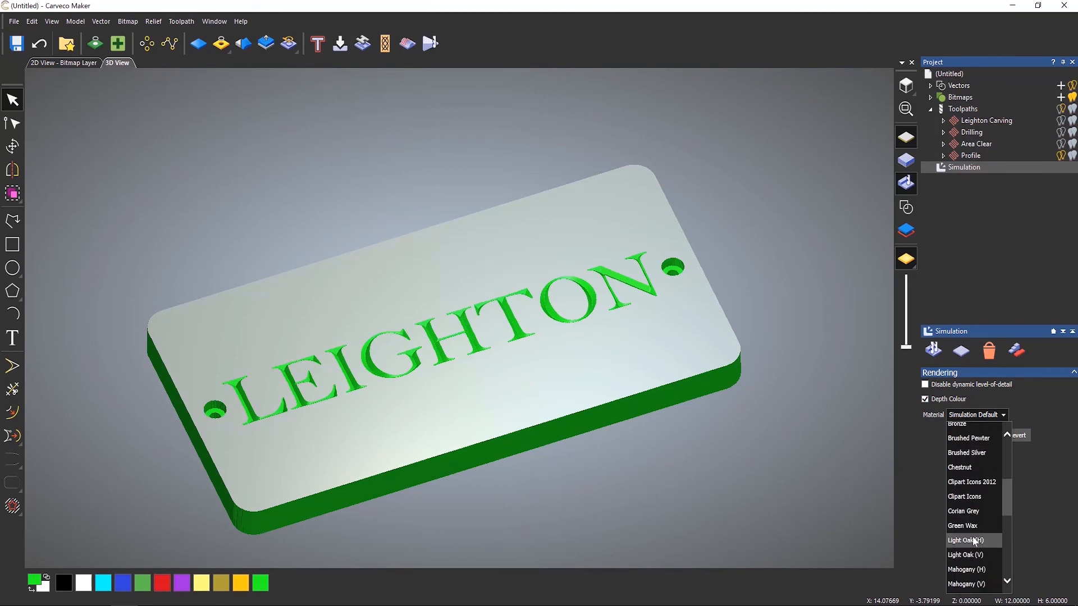
pyautogui.click(972, 539)
pyautogui.click(982, 436)
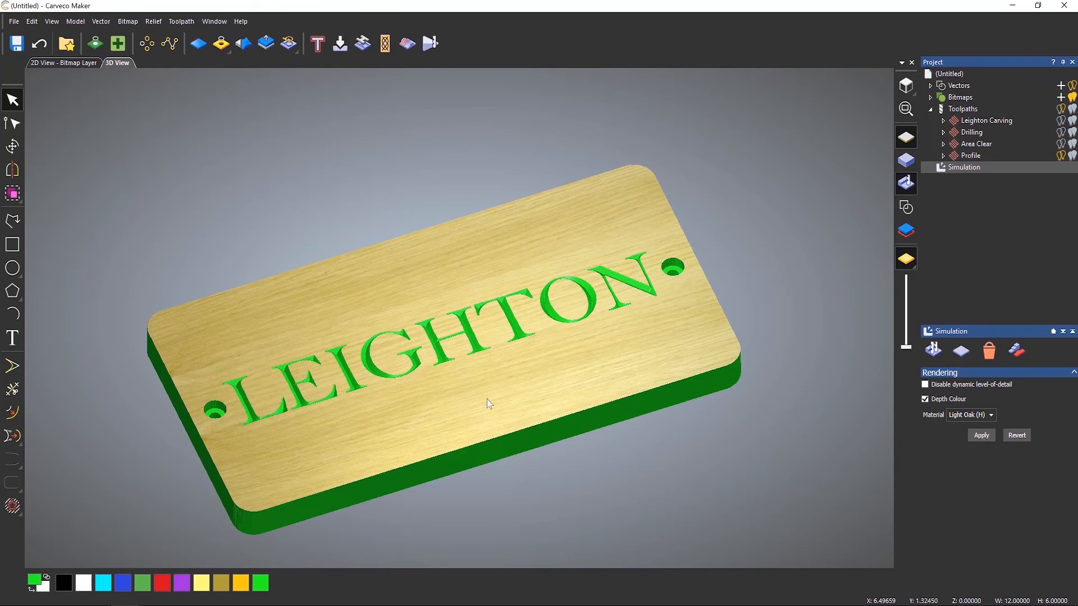
# Set the depth colour to black.
pyautogui.click(64, 586)
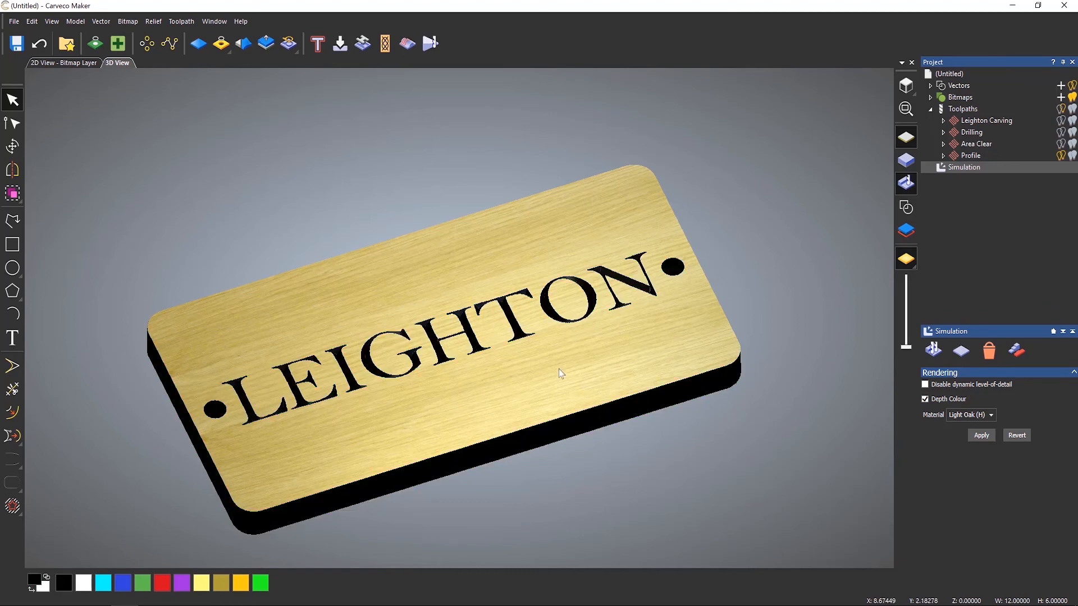
pyautogui.moveTo(558, 369)
pyautogui.mouseDown()
pyautogui.moveTo(529, 435)
pyautogui.moveTo(600, 304)
pyautogui.moveTo(539, 403)
pyautogui.moveTo(554, 350)
pyautogui.mouseUp()
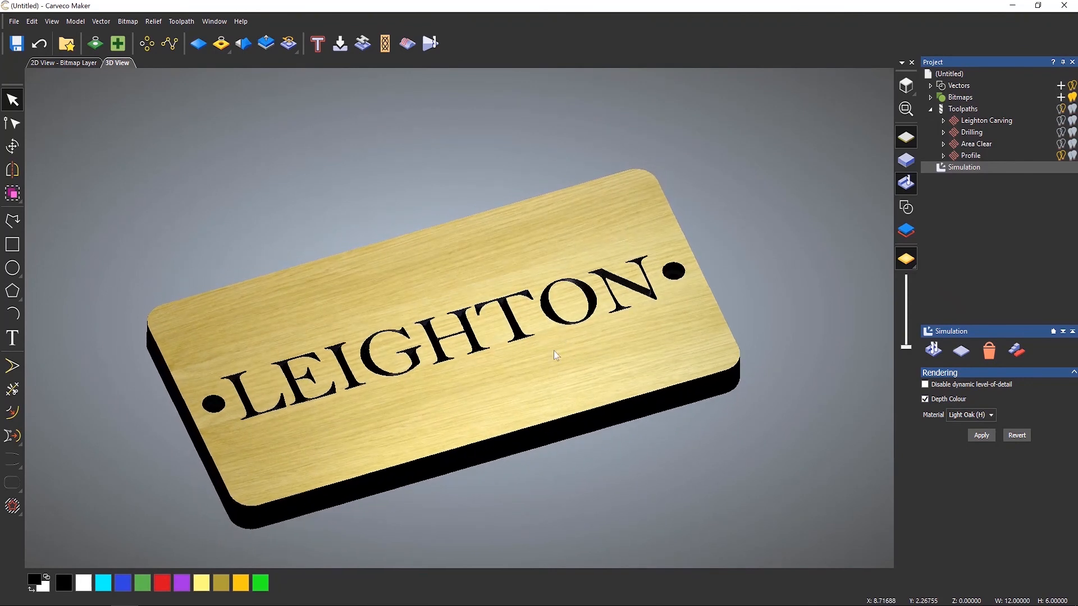
pyautogui.scroll(2, 420, 457)
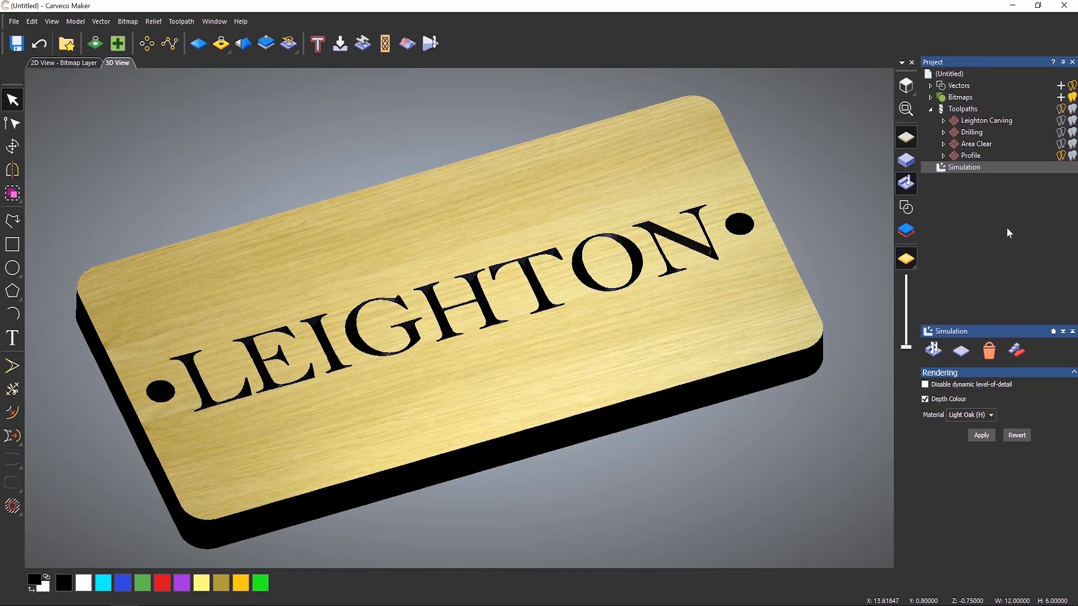
# Open the toolpath summary and read through its details.
pyautogui.click(968, 110)
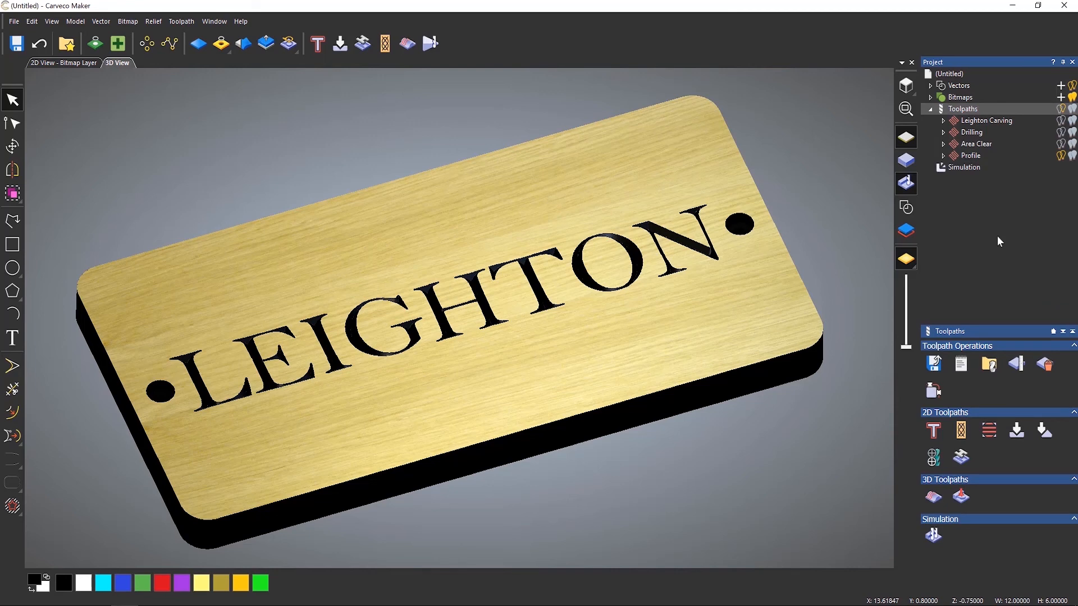
pyautogui.click(966, 372)
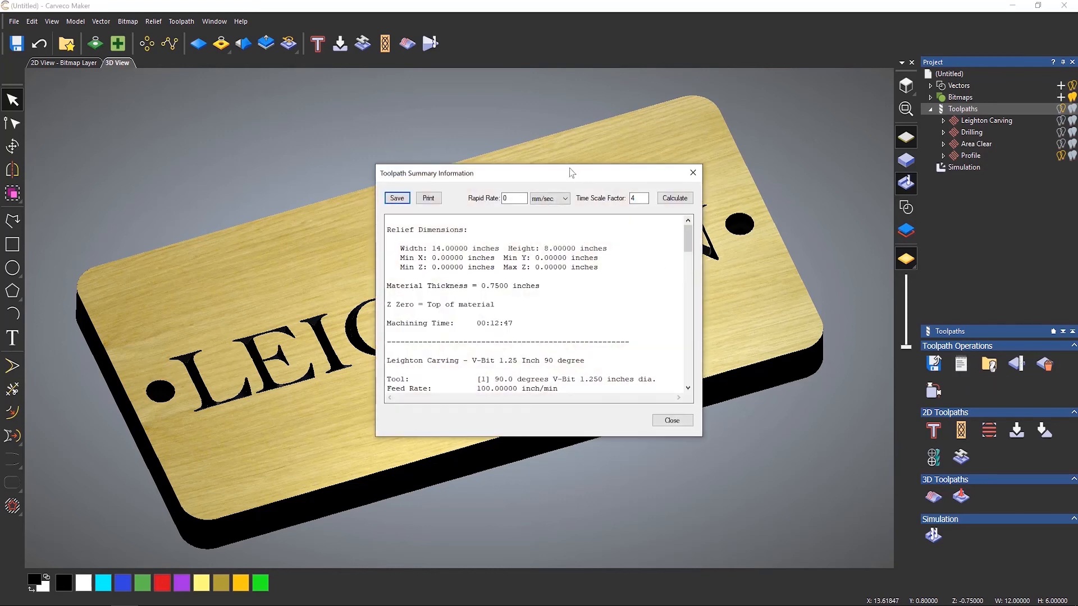
pyautogui.moveTo(571, 172); pyautogui.dragTo(512, 120)
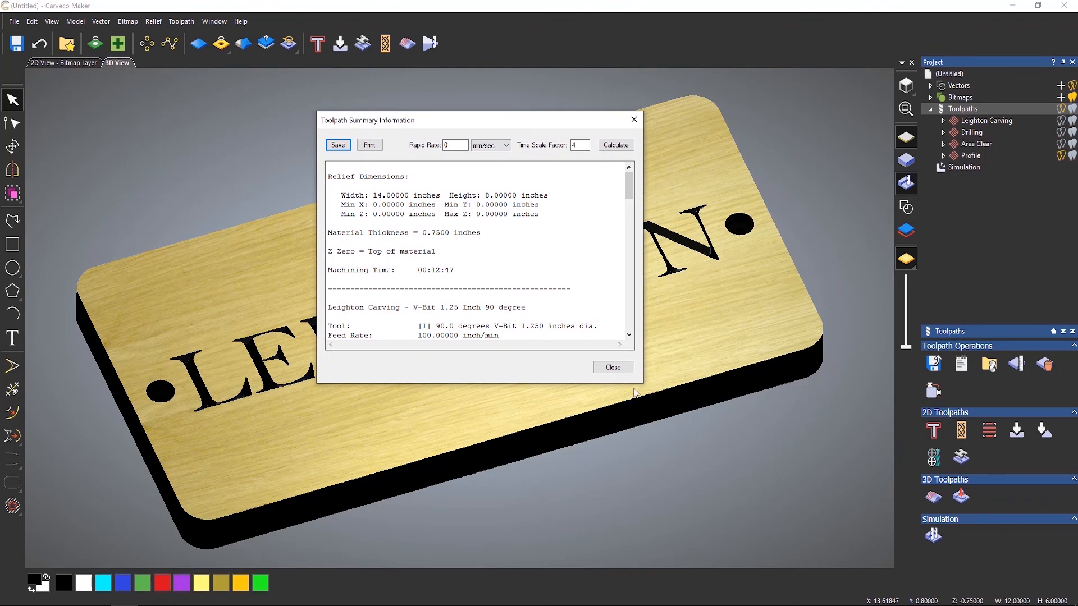
pyautogui.moveTo(631, 185); pyautogui.dragTo(627, 148)
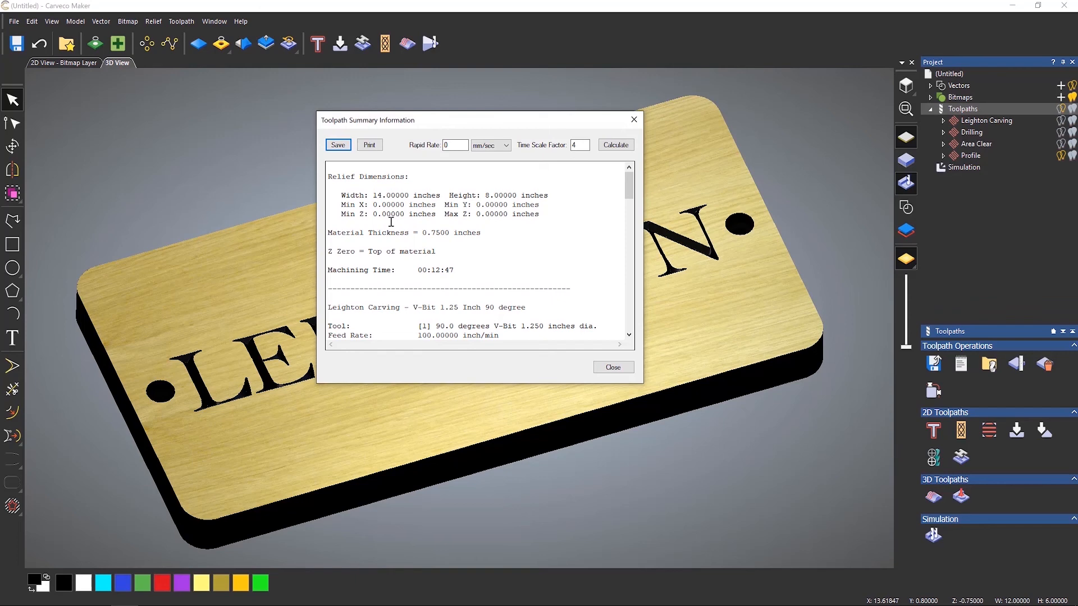
pyautogui.click(632, 121)
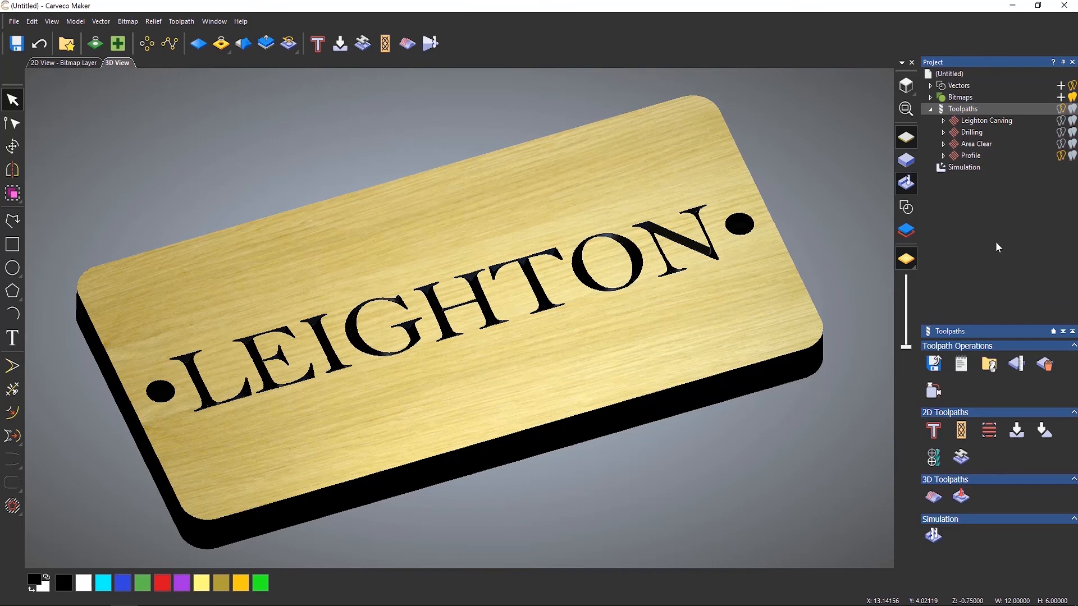
# Open Save Toolpaths and move Drilling, Area Clear and Profile out, leaving only Leighton Carving to save.
pyautogui.click(934, 363)
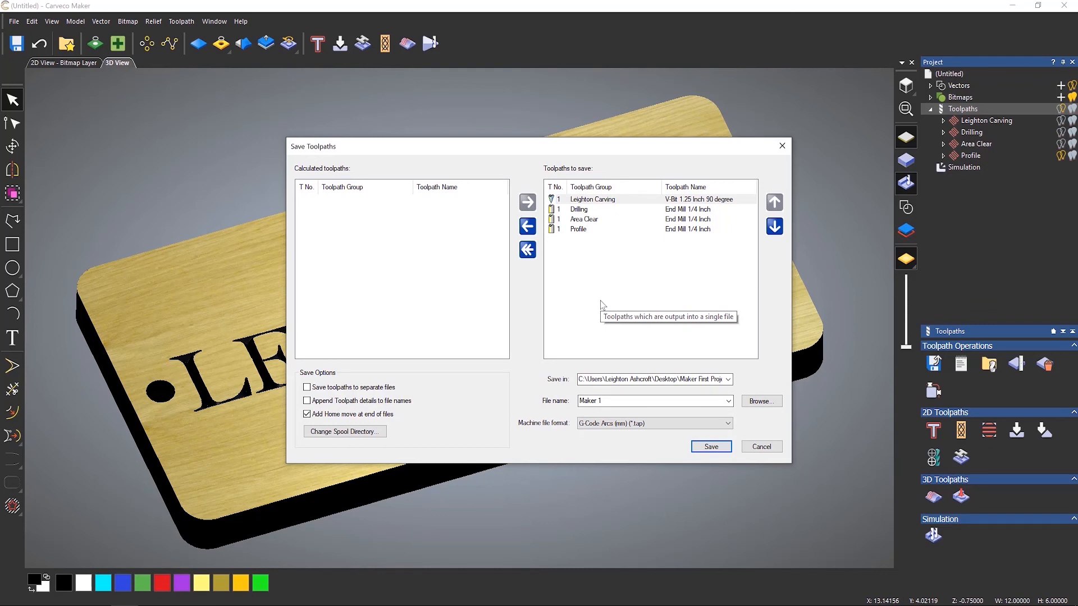
pyautogui.moveTo(581, 229); pyautogui.dragTo(356, 224)
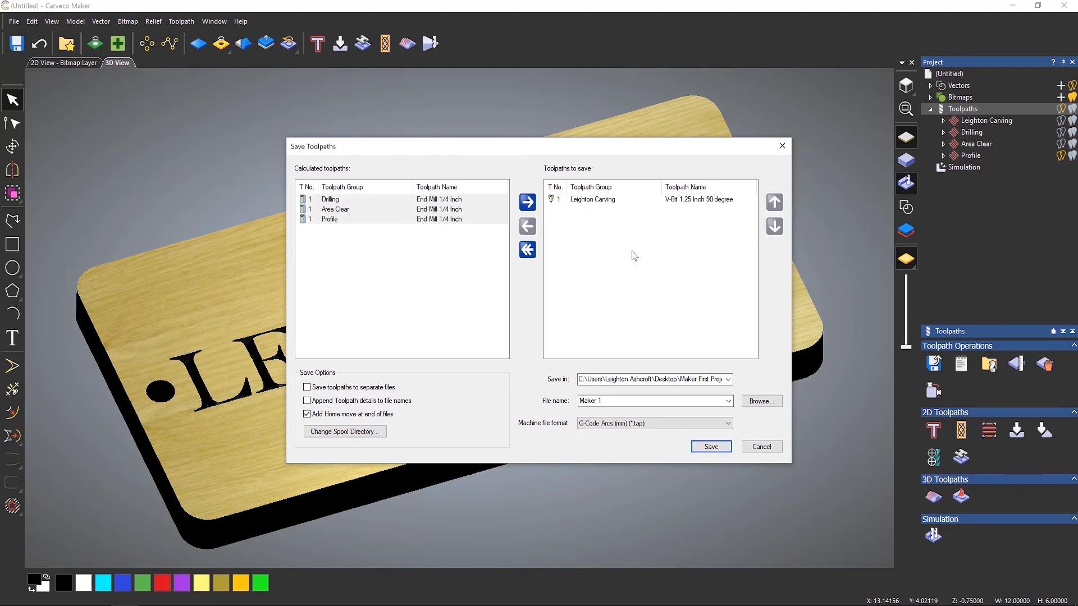
pyautogui.click(593, 201)
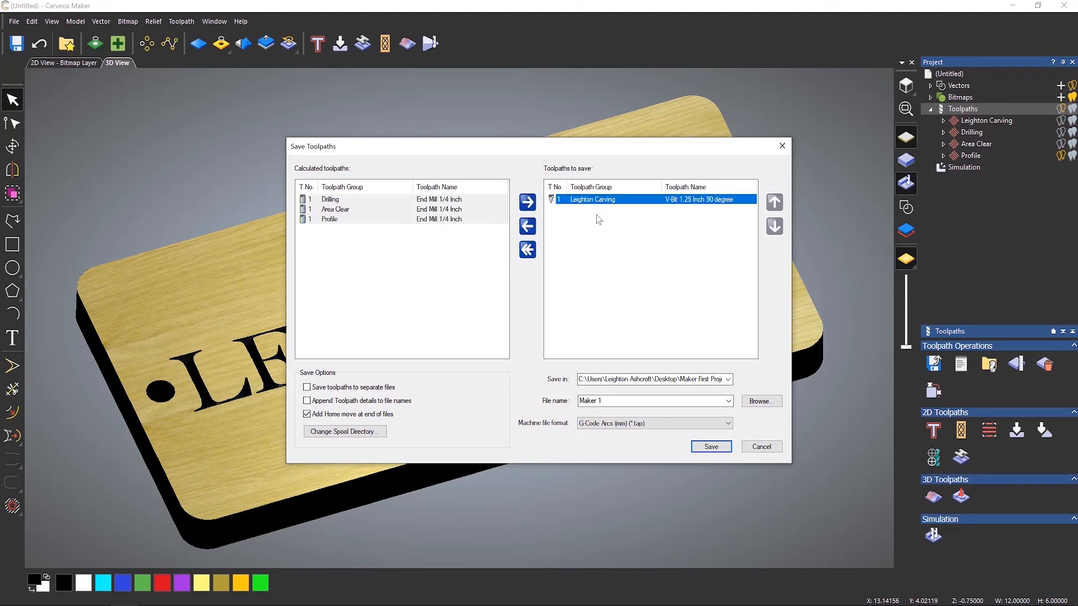
pyautogui.click(595, 231)
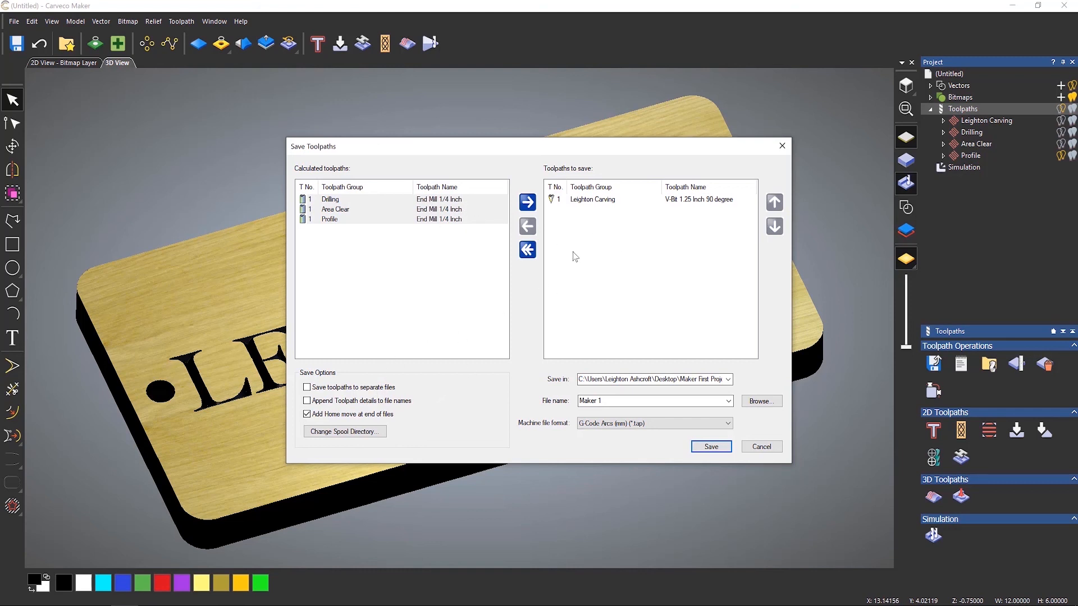
# Create a new Desktop folder named My First Maker Project and choose it as the save location.
pyautogui.click(308, 388)
pyautogui.click(307, 387)
pyautogui.click(760, 400)
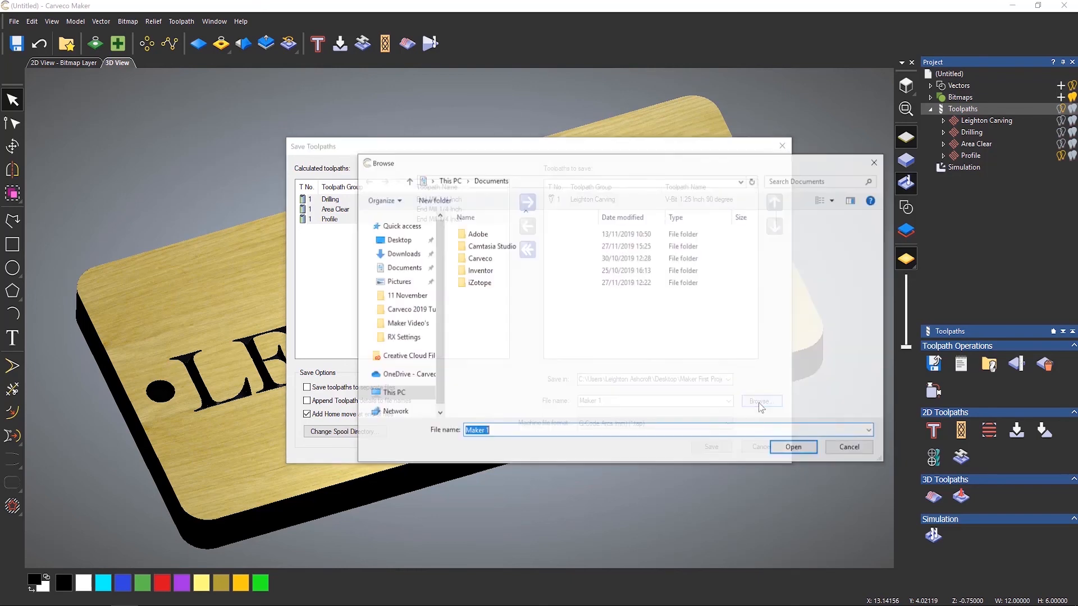
pyautogui.click(400, 241)
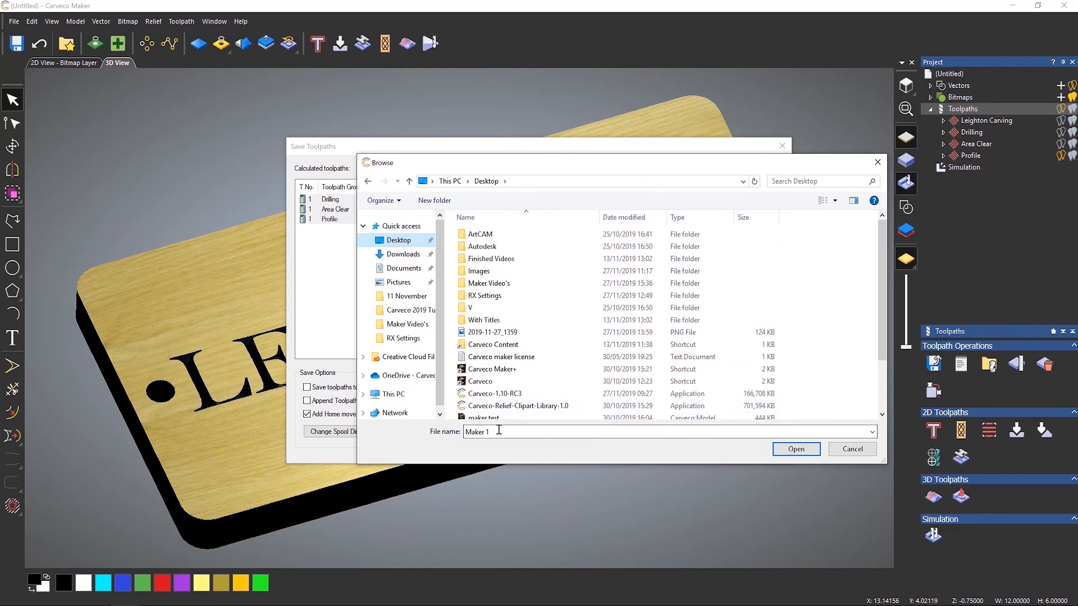
pyautogui.click(438, 200)
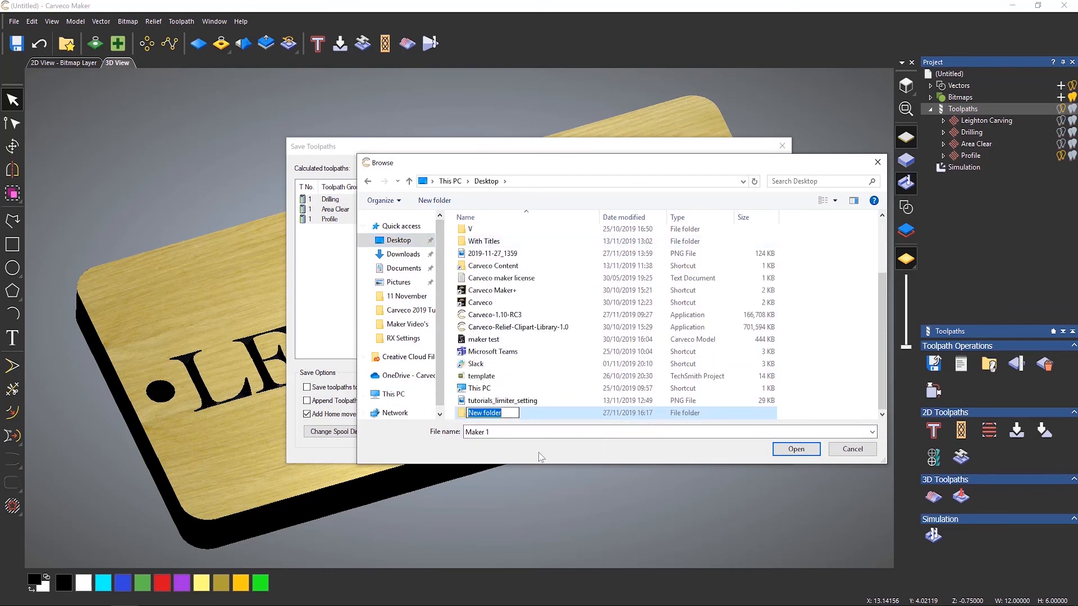
pyautogui.write('My First Maker Project')
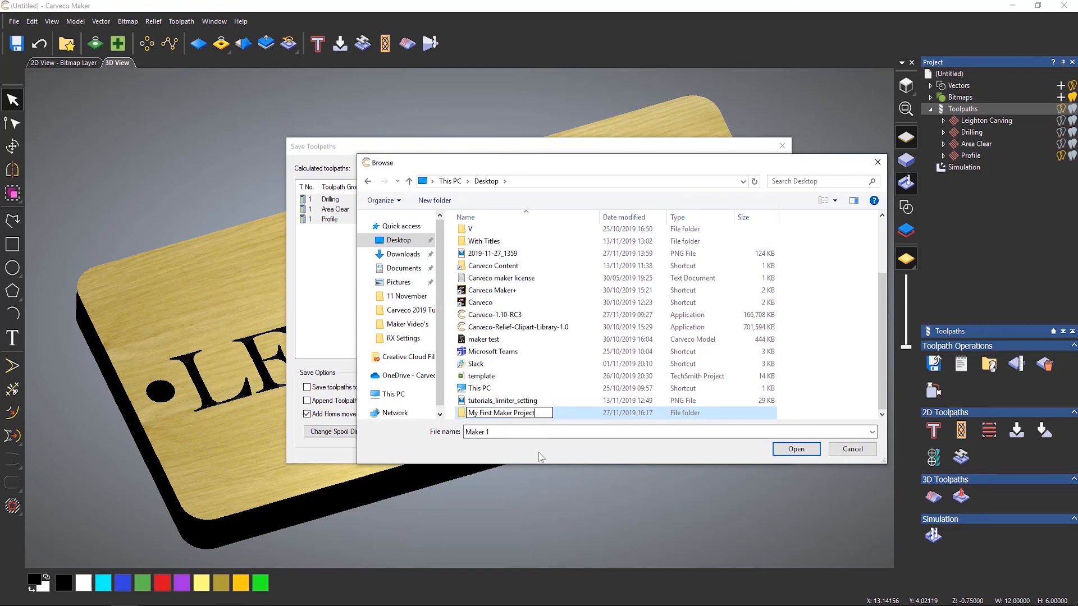
pyautogui.click(796, 449)
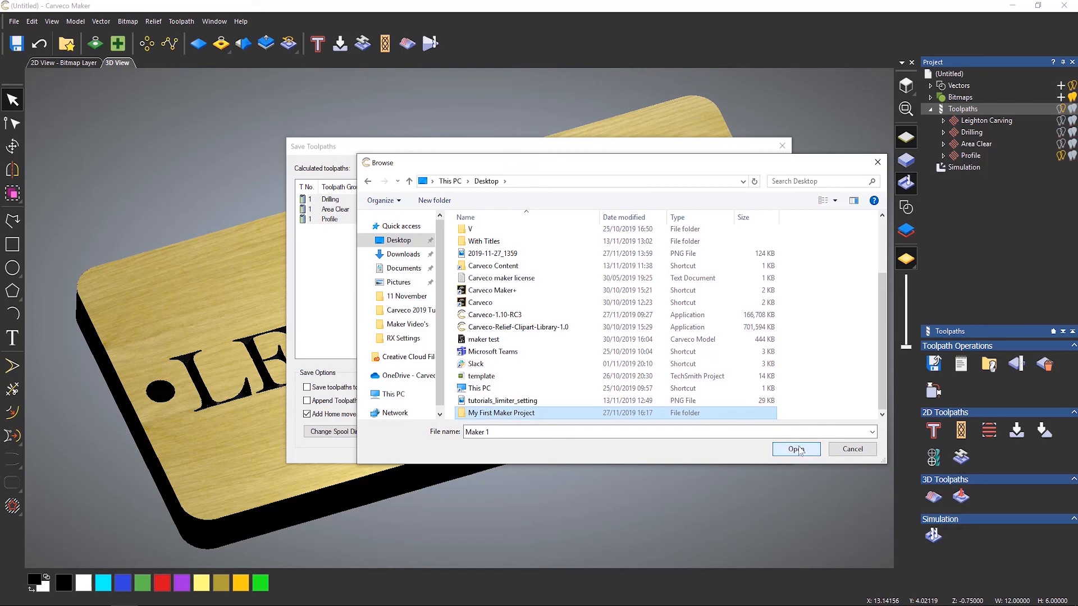
pyautogui.doubleClick(508, 415)
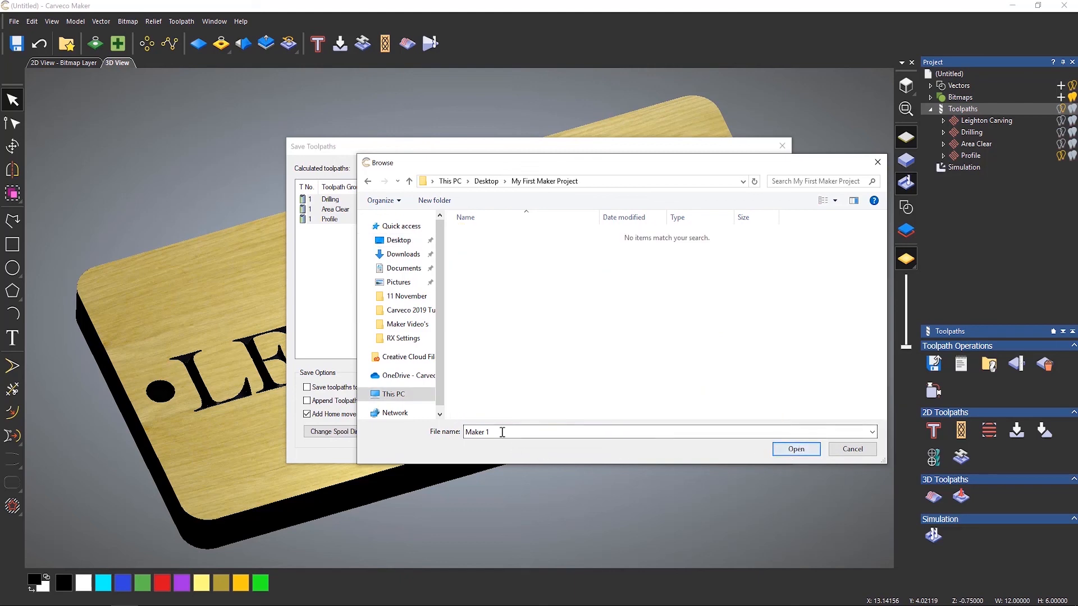
pyautogui.click(796, 449)
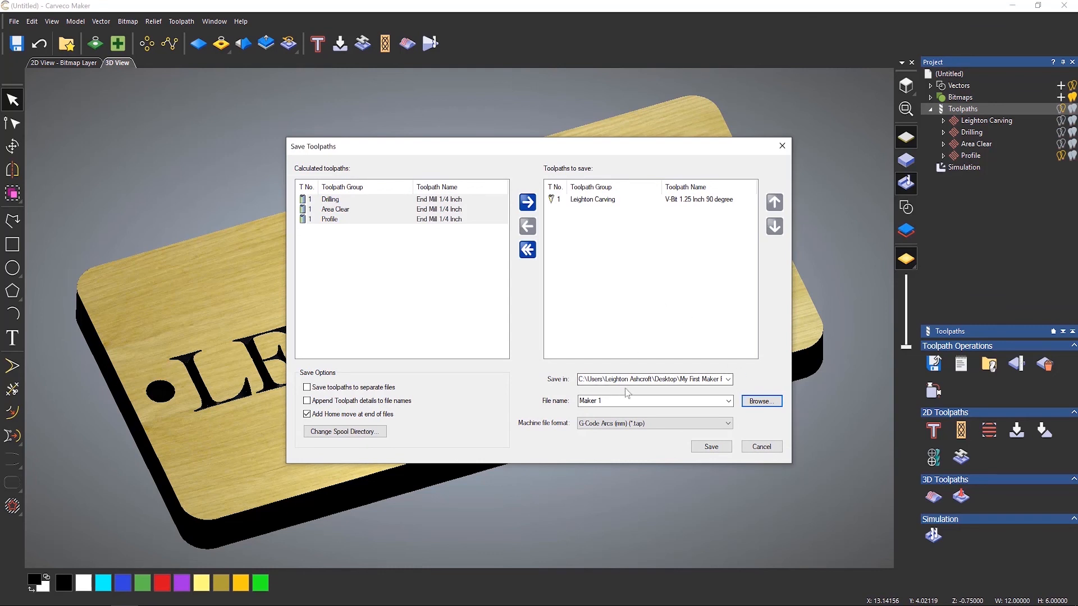
# Enable appending toolpath details to the file names.
pyautogui.click(729, 380)
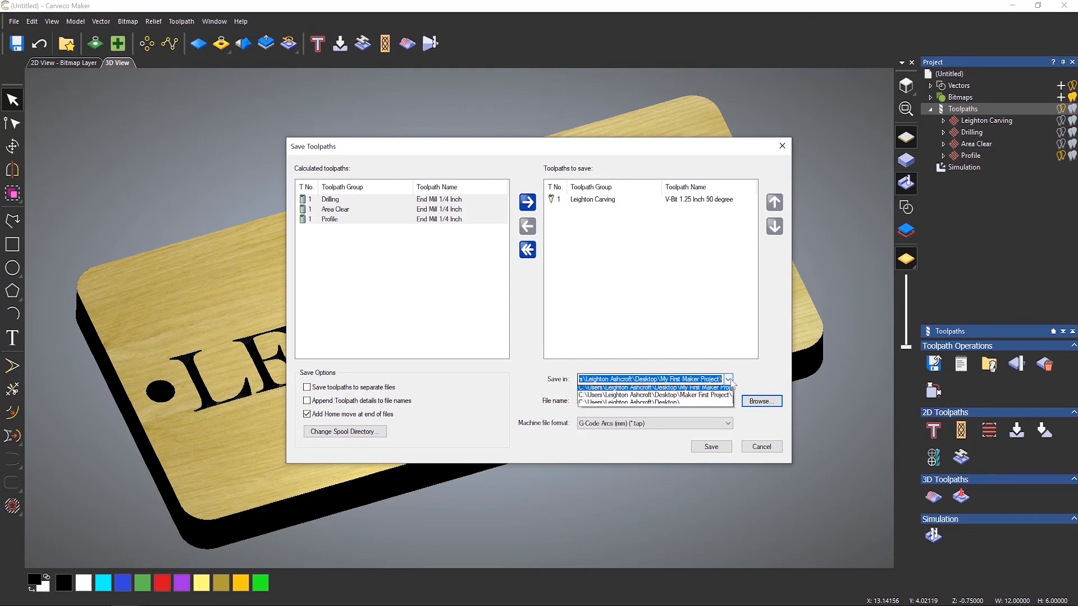
pyautogui.click(748, 381)
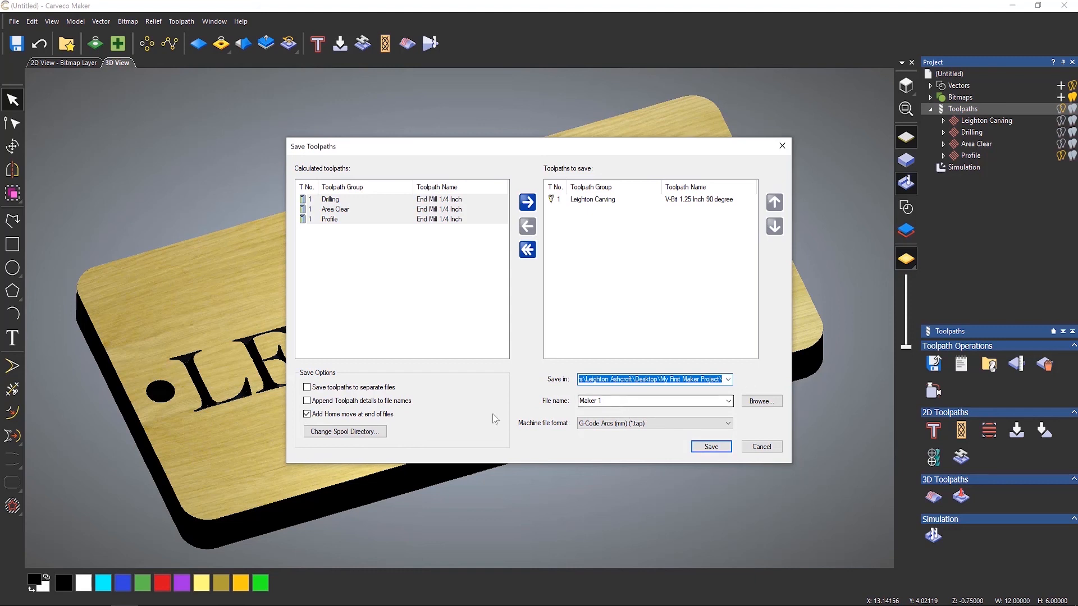
pyautogui.click(306, 400)
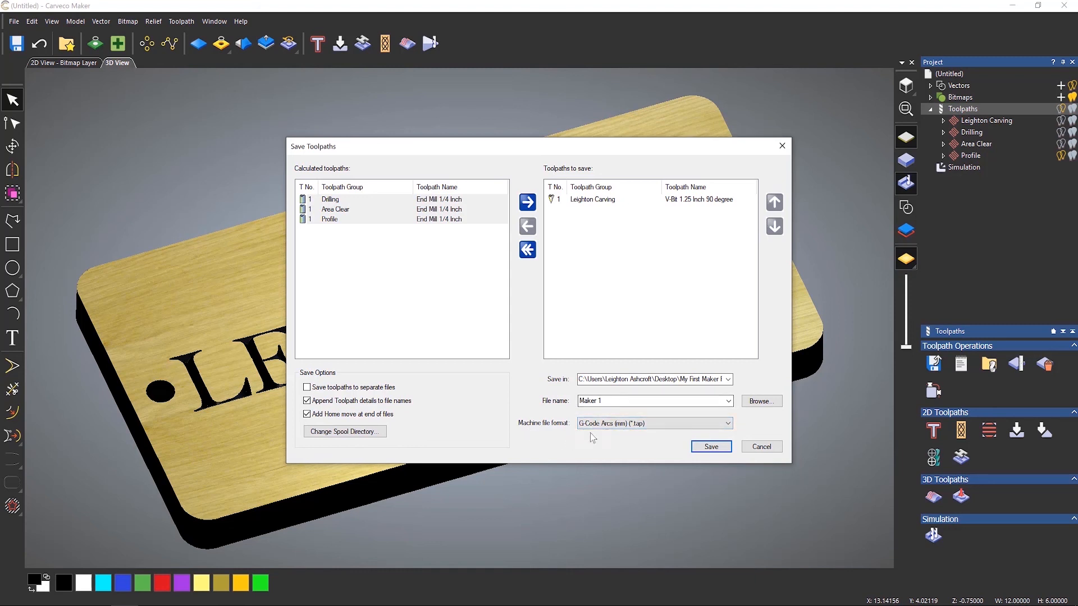
# Set the machine file format to G-Code Arcs (mm) (*.tap) and save the Leighton Carving toolpath.
pyautogui.click(625, 427)
pyautogui.scroll(-5, 671, 334)
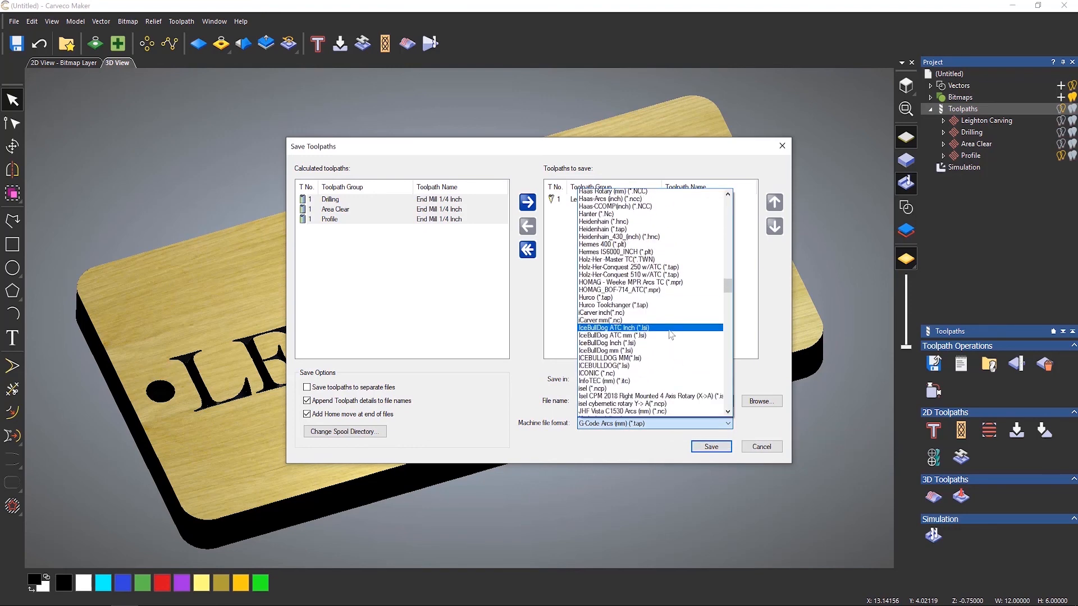
pyautogui.moveTo(727, 287); pyautogui.dragTo(724, 196)
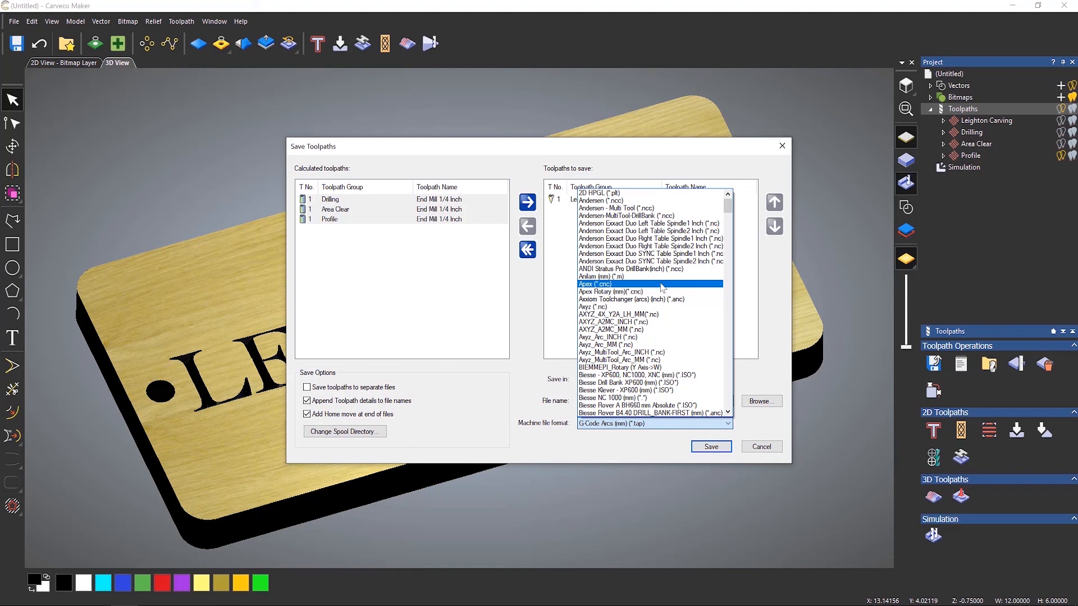
pyautogui.scroll(-8, 661, 303)
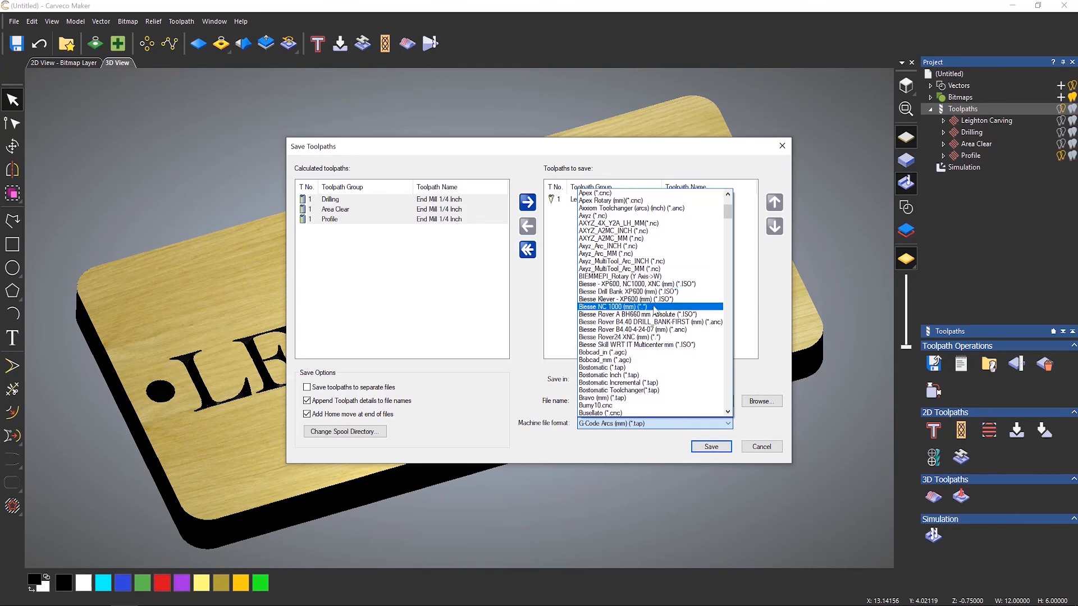
pyautogui.scroll(-10, 660, 324)
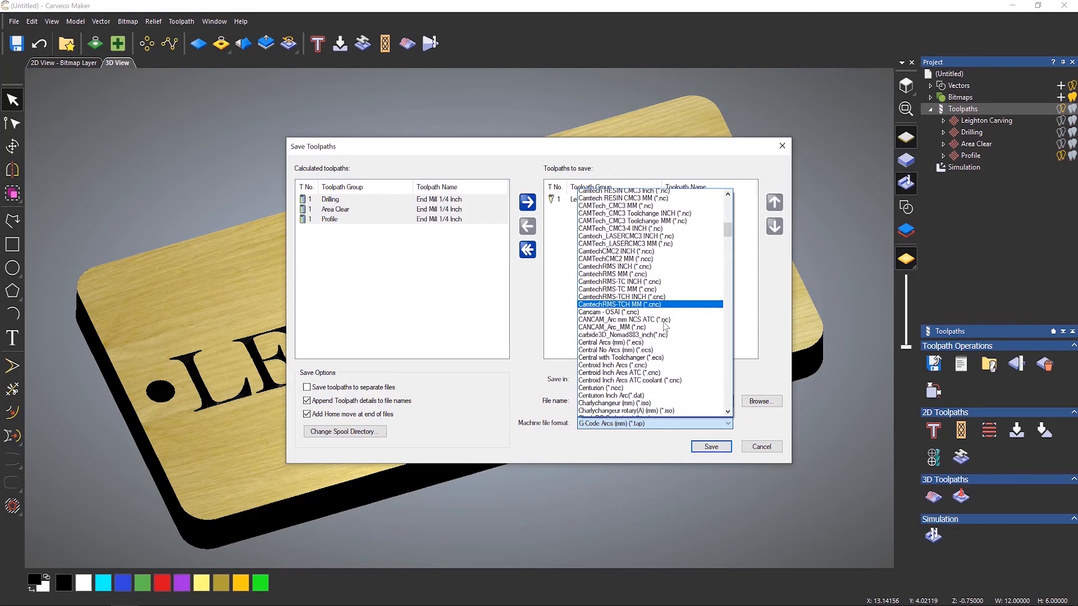
pyautogui.scroll(-15, 647, 374)
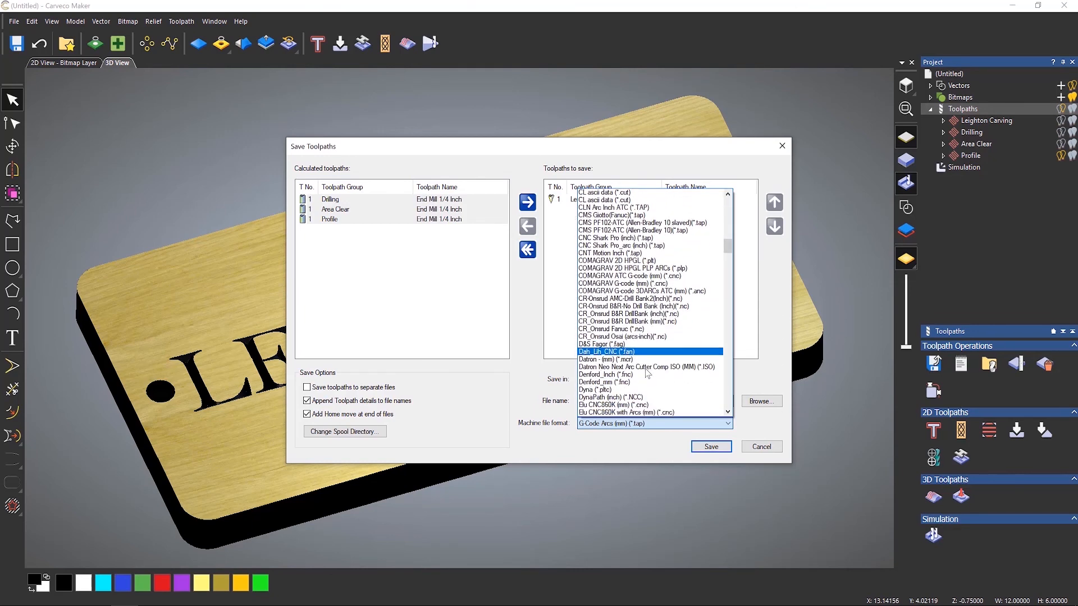
pyautogui.scroll(-12, 646, 374)
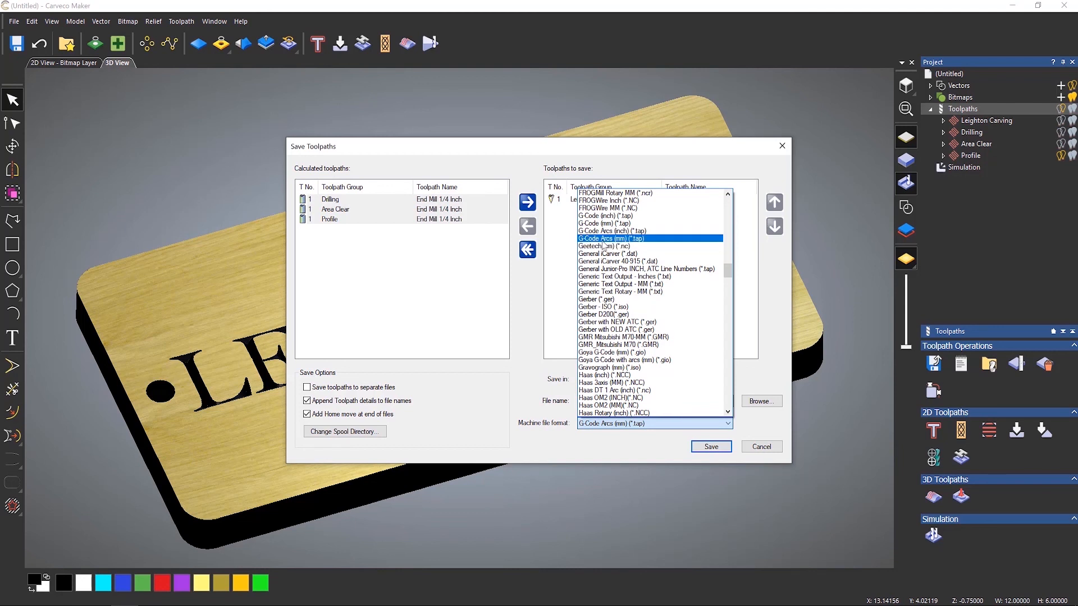
pyautogui.click(619, 241)
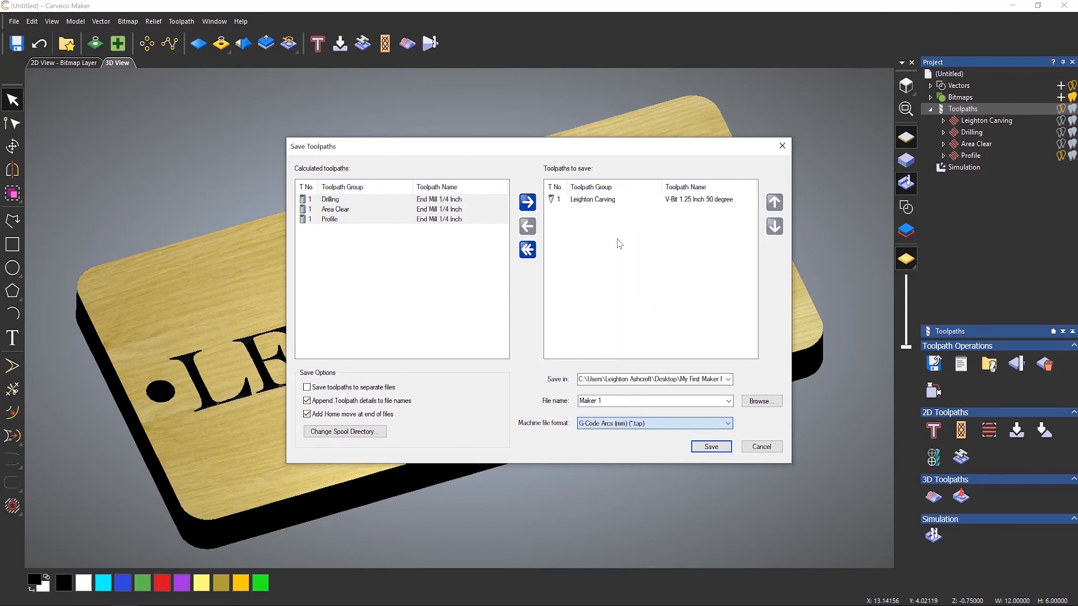
pyautogui.click(708, 447)
# Move Leighton Carving back out, move Drilling, Area Clear and Profile into the save list, and save them.
pyautogui.moveTo(594, 200); pyautogui.dragTo(373, 298)
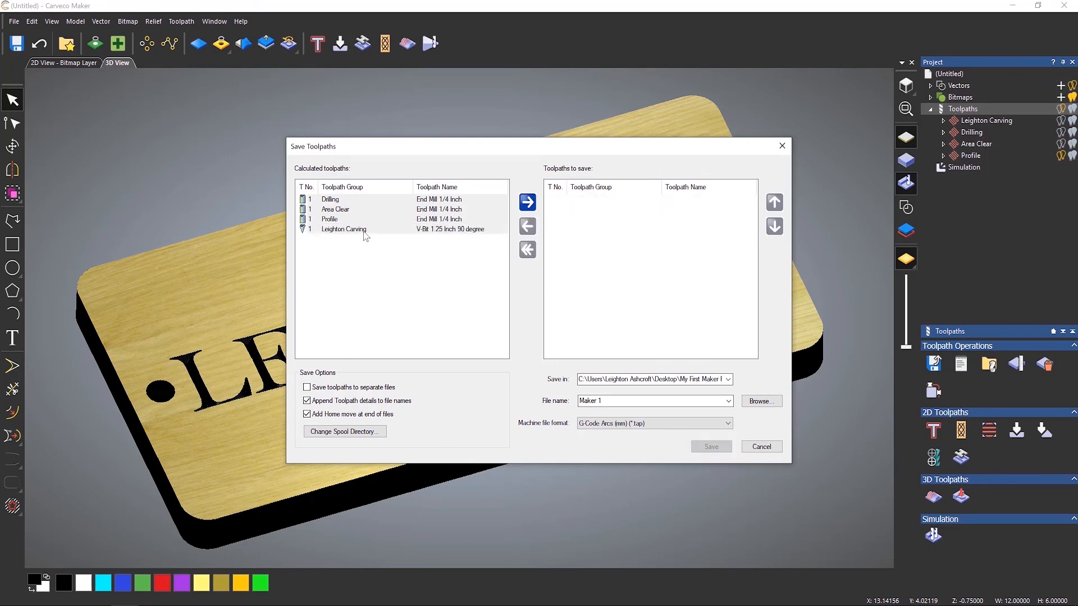
pyautogui.click(358, 204)
pyautogui.moveTo(340, 219); pyautogui.dragTo(636, 237)
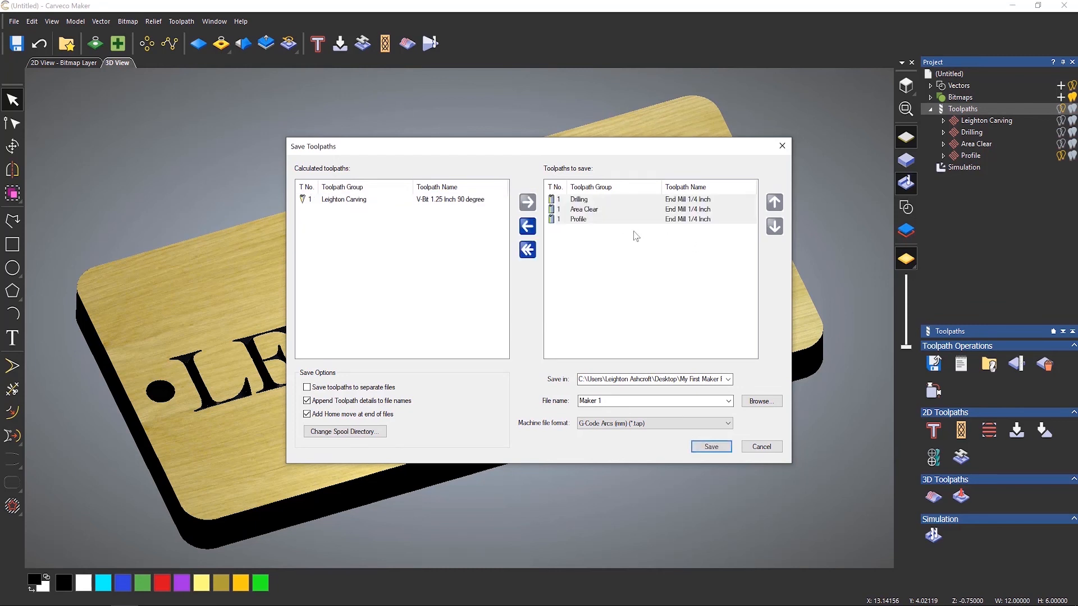
pyautogui.click(712, 446)
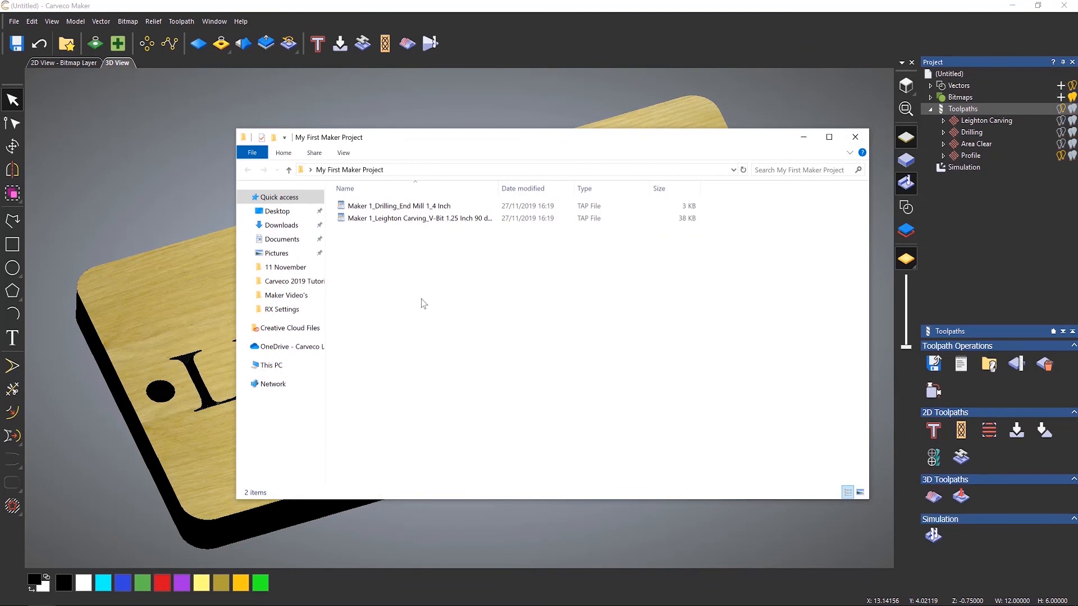
# Open the saved Drilling TAP file to inspect its G-code, then close it and the Save Toolpaths dialog.
pyautogui.rightClick(425, 208)
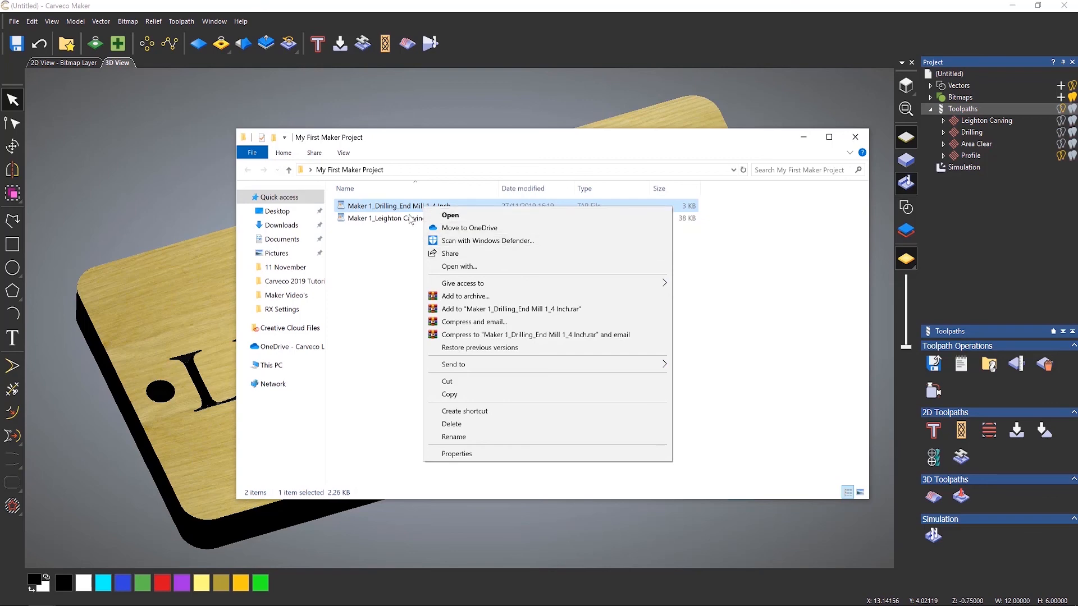
pyautogui.click(444, 215)
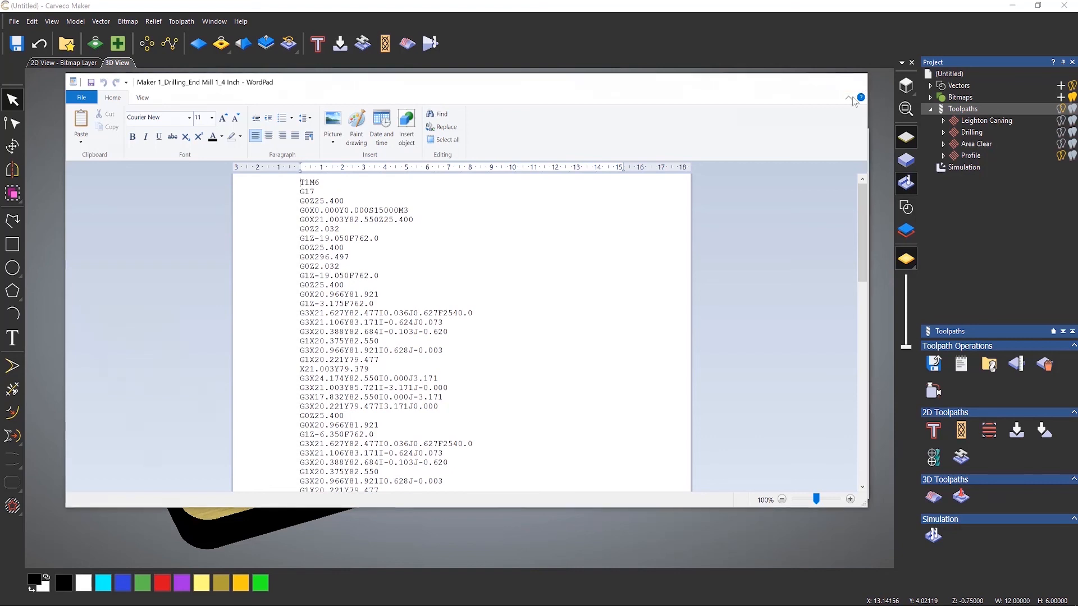
pyautogui.click(854, 82)
pyautogui.click(854, 135)
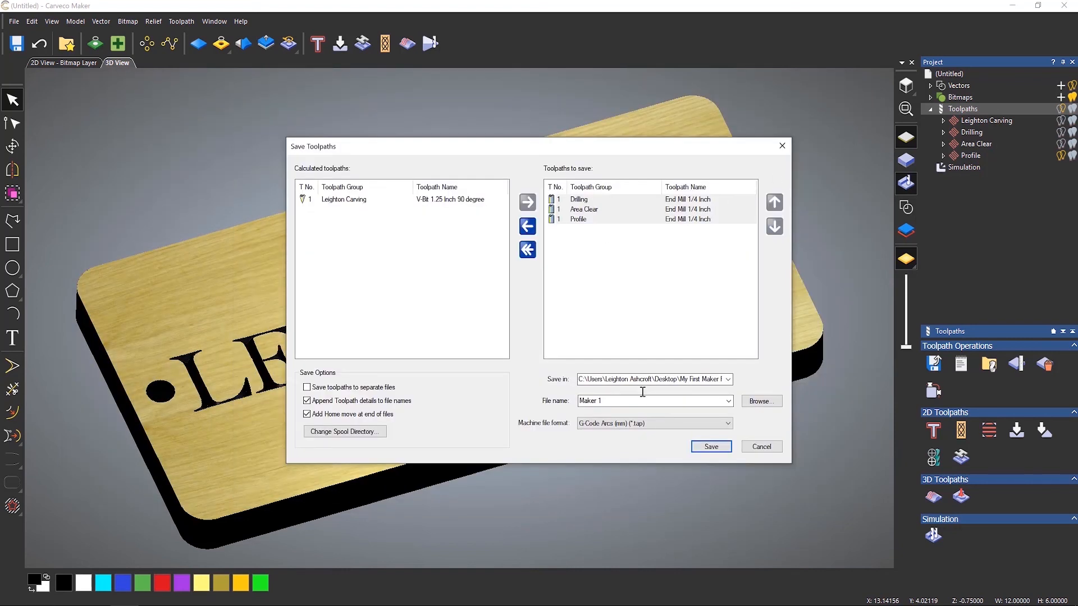
pyautogui.click(762, 452)
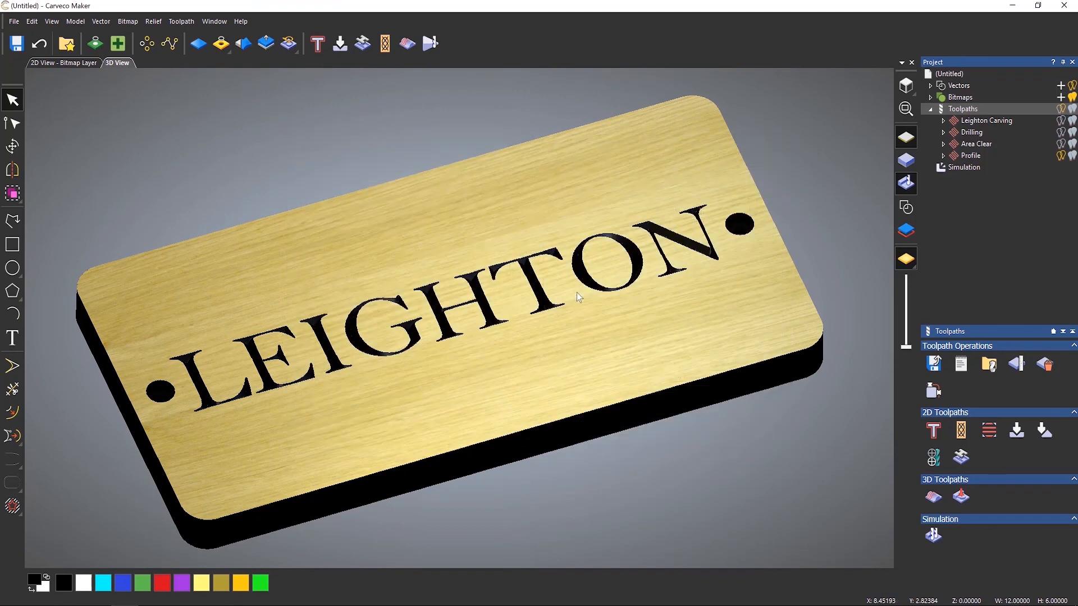